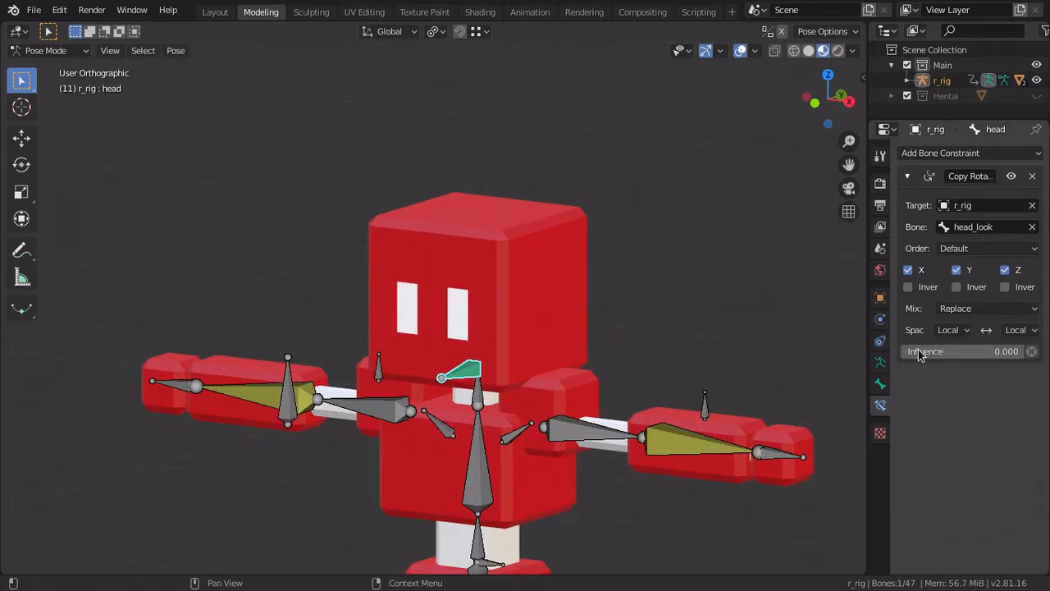
Step: Set the influence of the head bone's Copy Rotation constraint to 1.000
key(r)
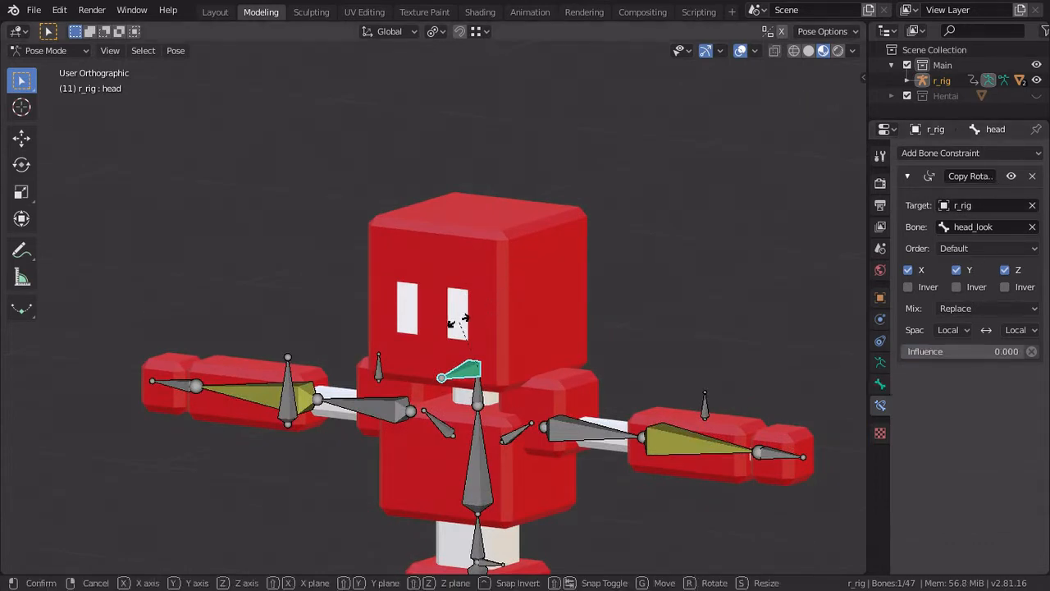
key(Escape)
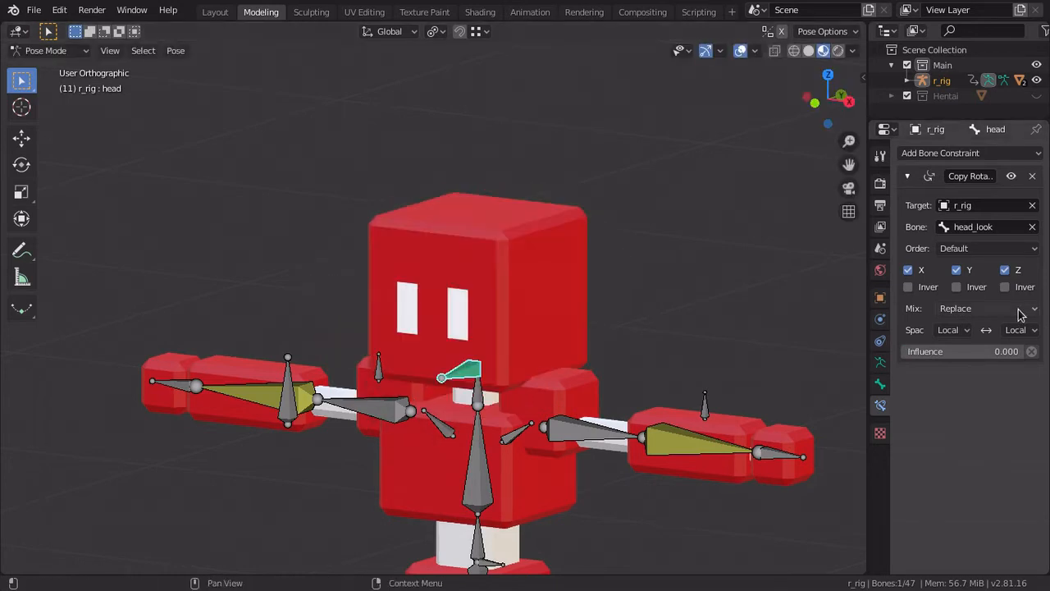
drag(936, 351, 1041, 351)
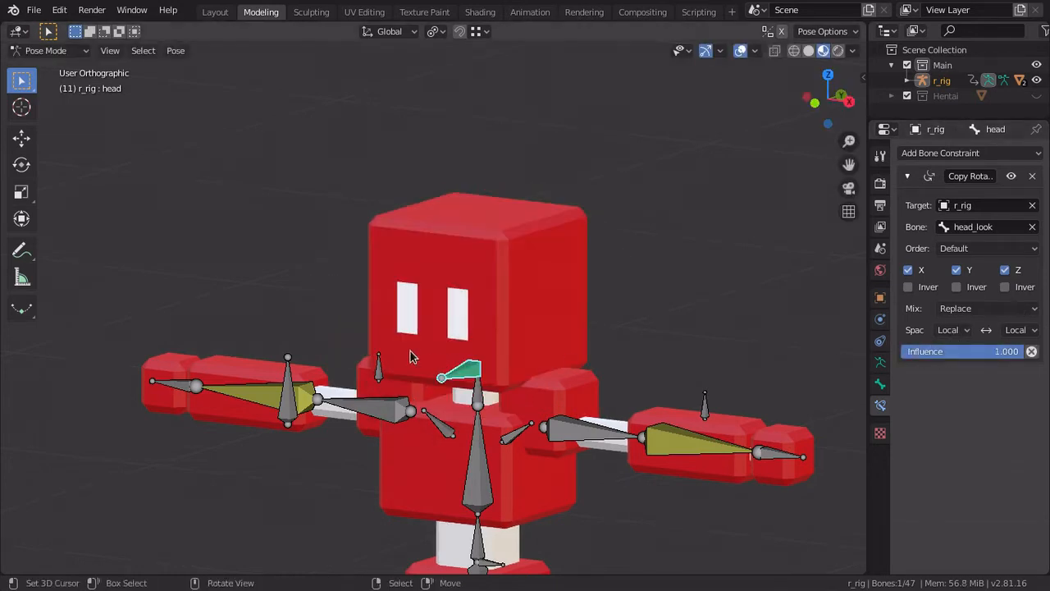
Step: Move the head_guide bone to test the head's tracking, and clear its location again
click(287, 376)
key(g)
click(497, 335)
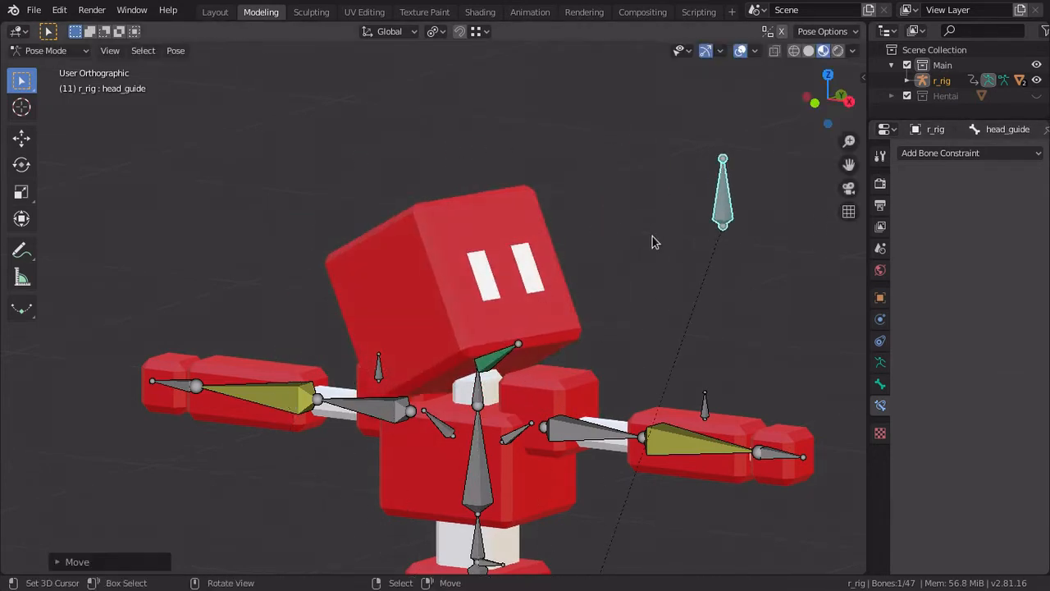
key(alt+g)
Step: In Edit Mode, add a new bone to r_rig and place it above and beside the head in front view
scroll(529, 297, down, 4)
middle_drag(529, 297, 543, 304)
scroll(543, 305, up, 2)
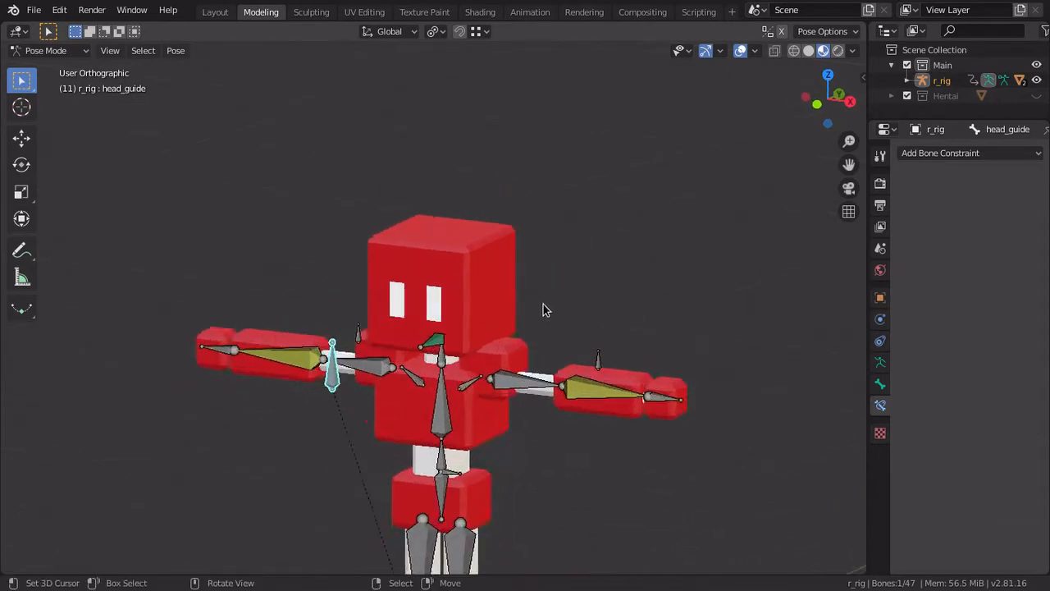
key(KP_1)
scroll(543, 310, down, 3)
key(ctrl+Tab)
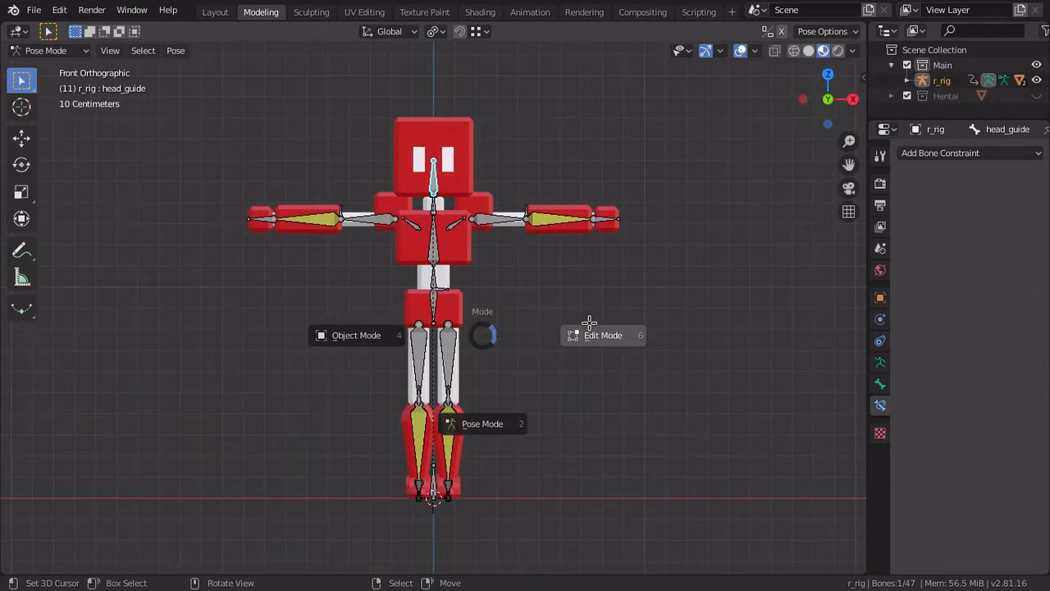
click(574, 324)
key(shift+a)
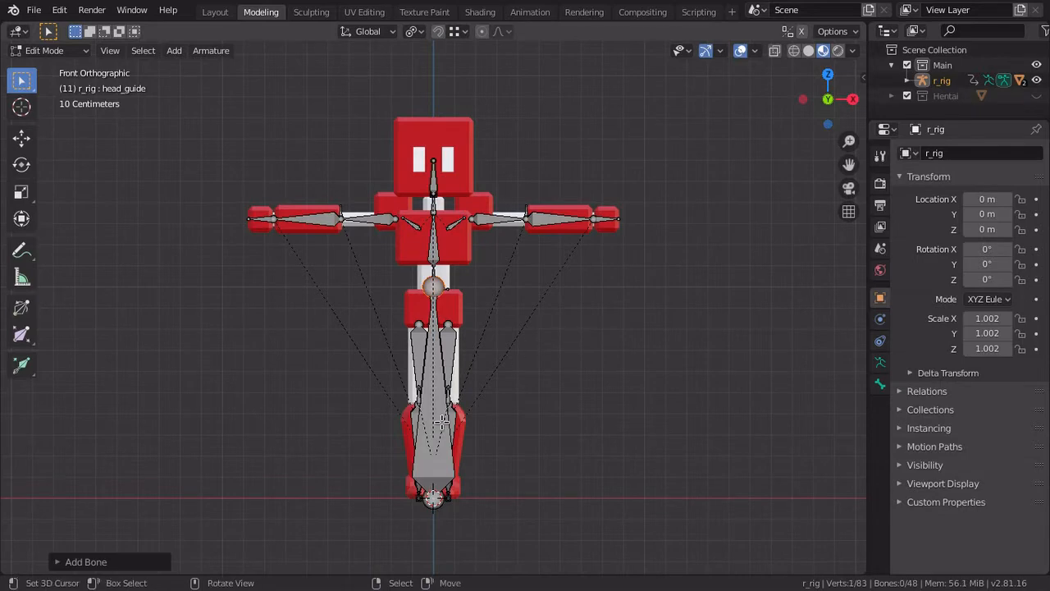
shift+middle_drag(556, 240, 432, 438)
key(g)
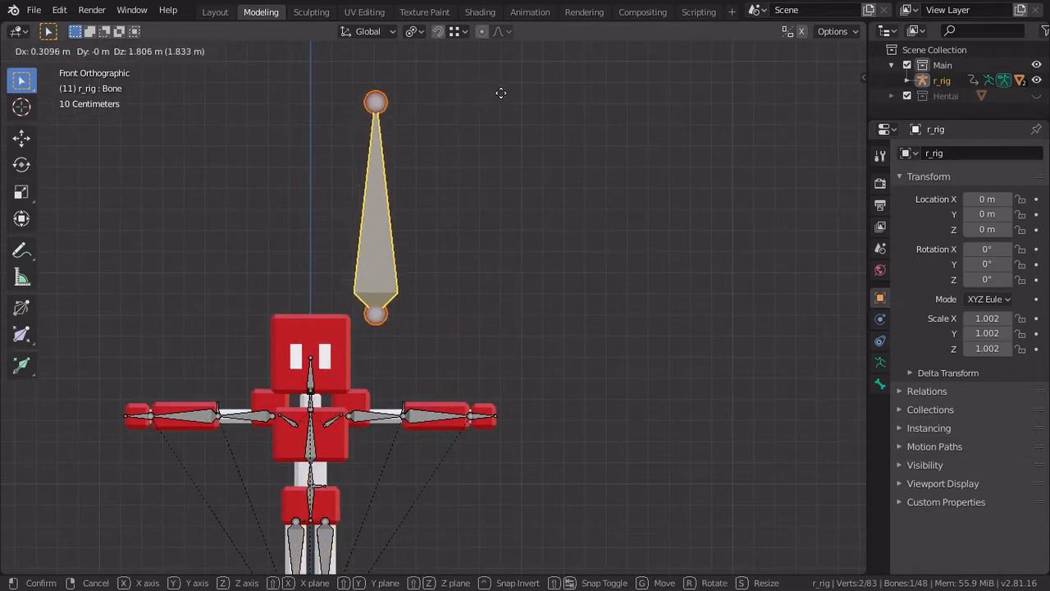
click(484, 123)
Step: Scale the new bone down and adjust its position beside the top of the head in front view
scroll(582, 143, up, 1)
key(s)
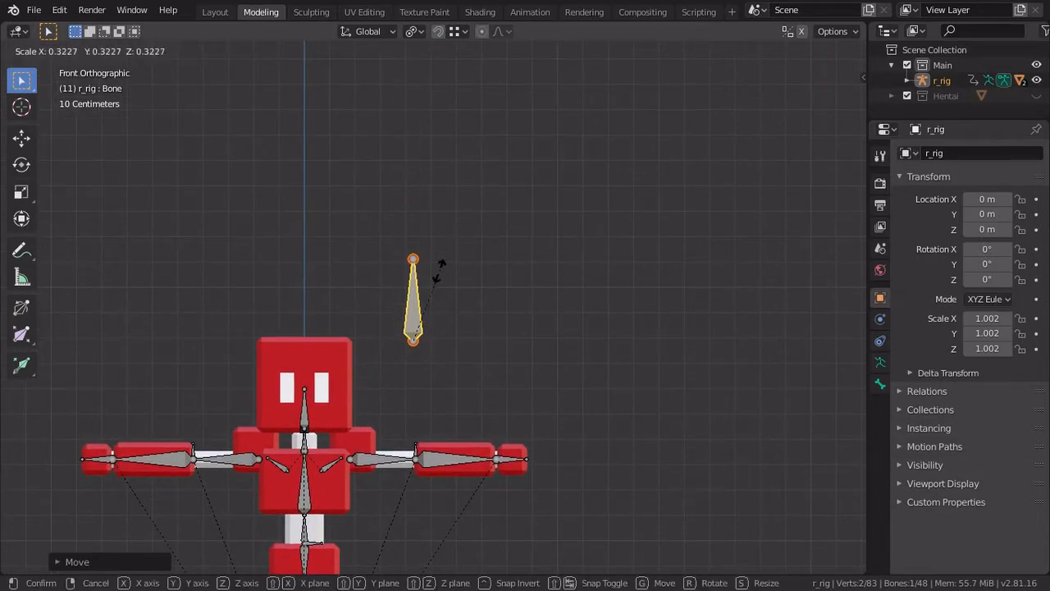
click(455, 311)
scroll(443, 318, up, 3)
mouse_move(443, 318)
middle_down()
mouse_move(497, 303)
mouse_move(456, 303)
middle_up()
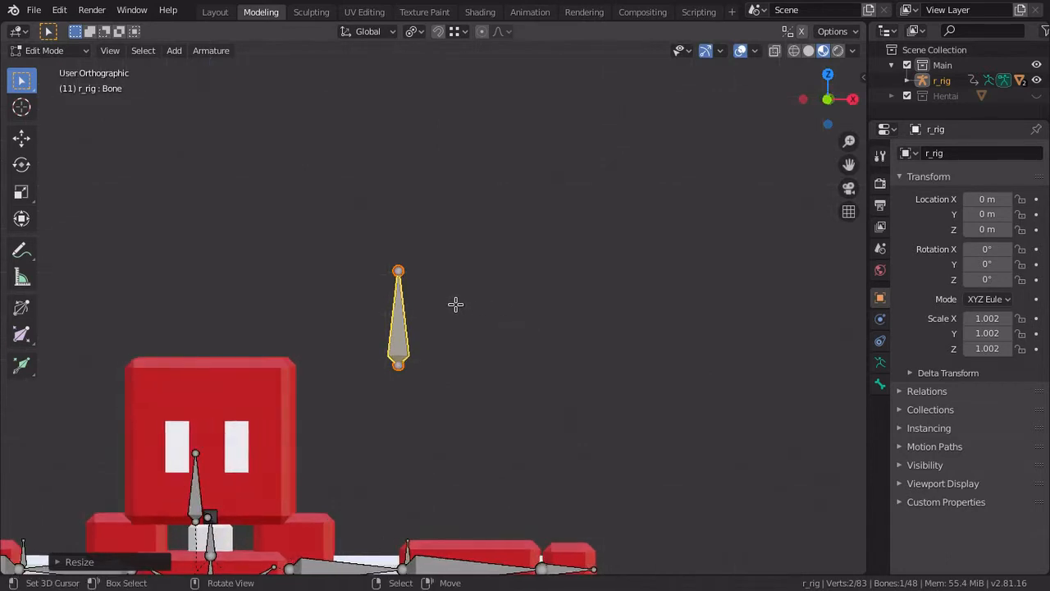
key(KP_1)
key(g)
click(450, 298)
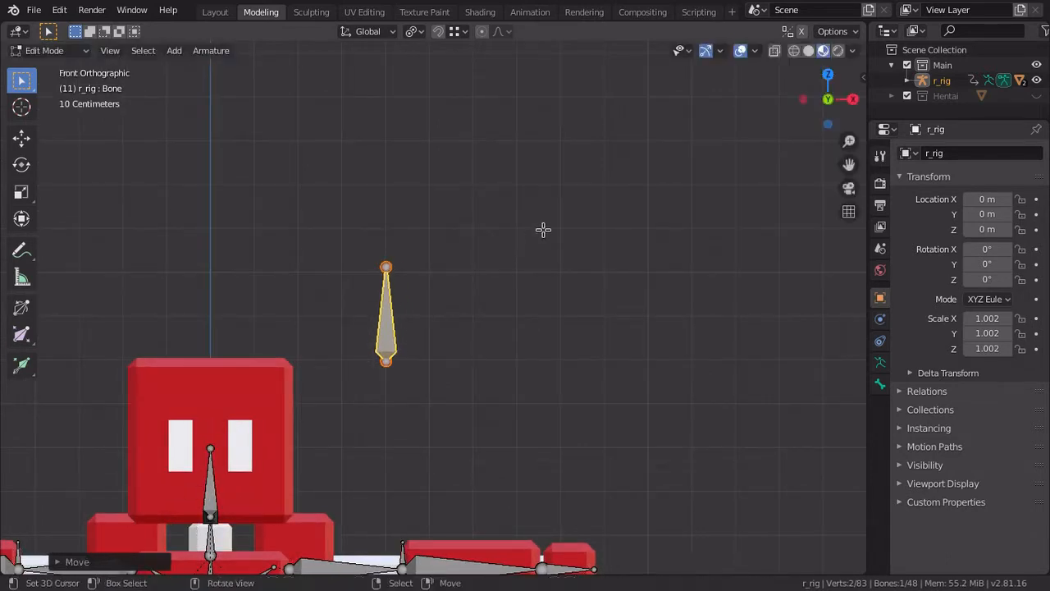
Step: Switch the rig to Pose Mode and add a Limit Location constraint to the new bone
key(ctrl+Tab)
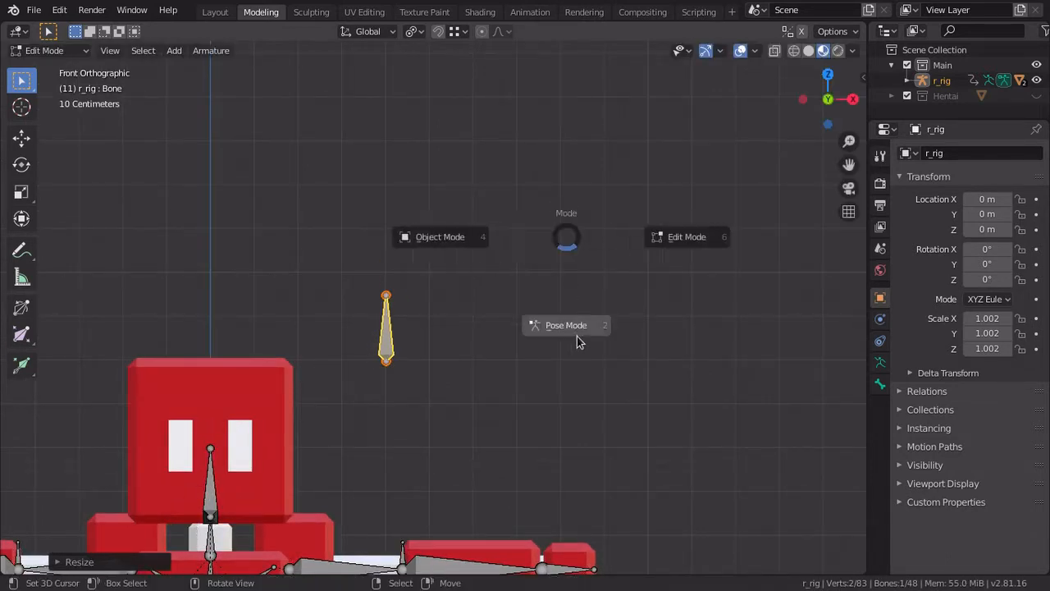
click(566, 325)
click(880, 404)
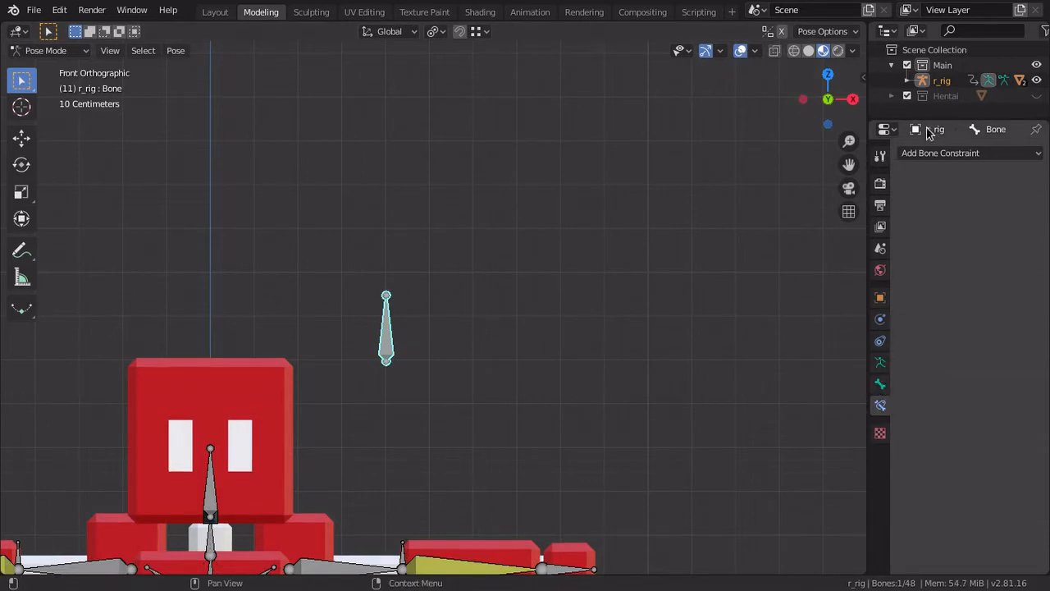
click(951, 156)
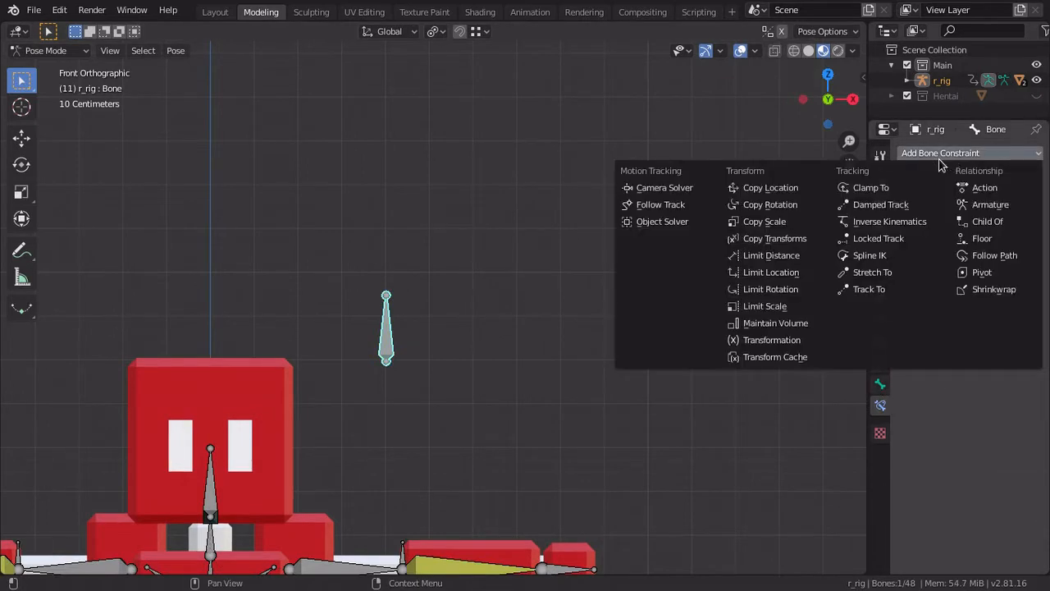
click(788, 273)
Step: Enable the minimum and maximum limits on all three axes of the Limit Location constraint
click(907, 205)
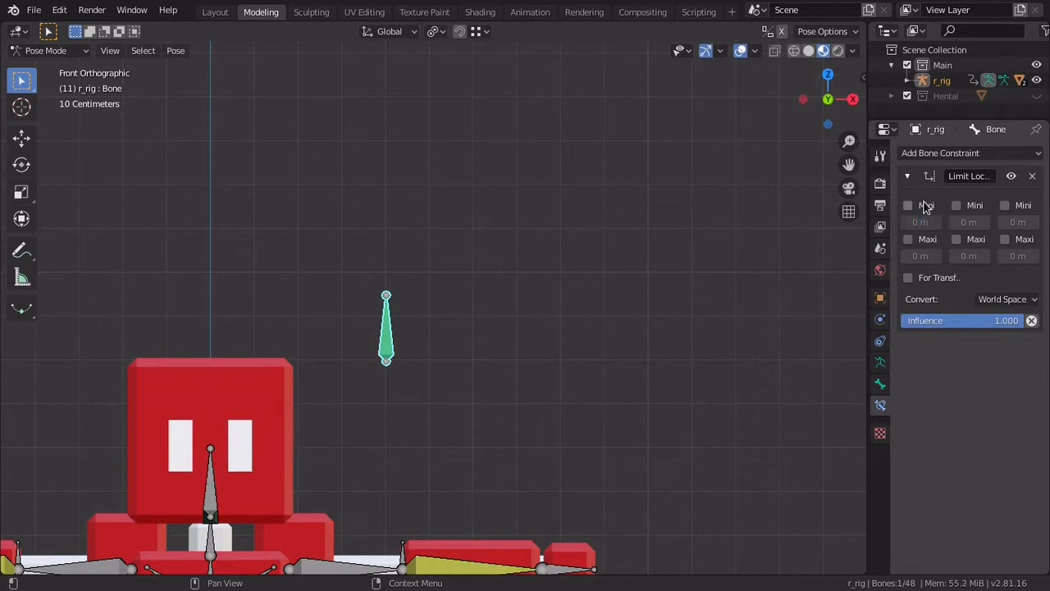
click(907, 239)
click(956, 239)
click(956, 205)
click(1005, 205)
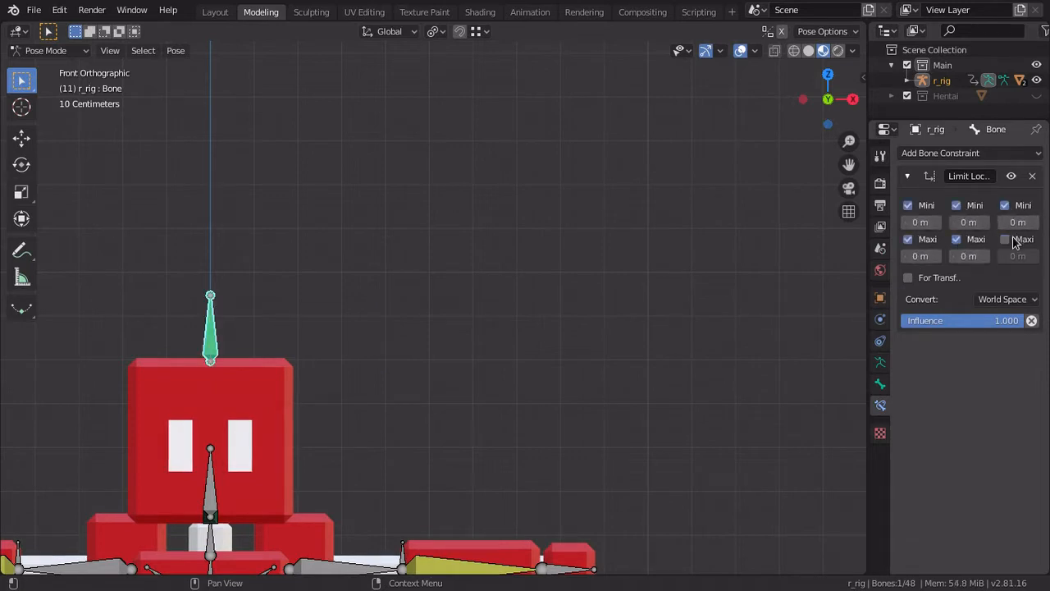
click(1005, 238)
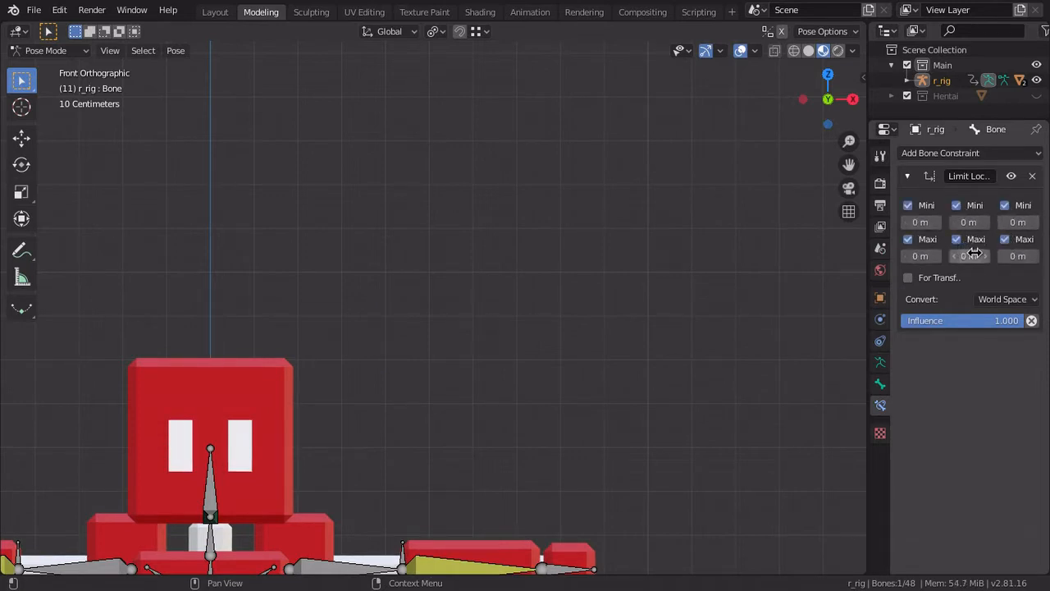
Step: Set the constraint's maximum Y to 0.5 m, enable For Transform and convert in Local Space
click(974, 255)
key(Return)
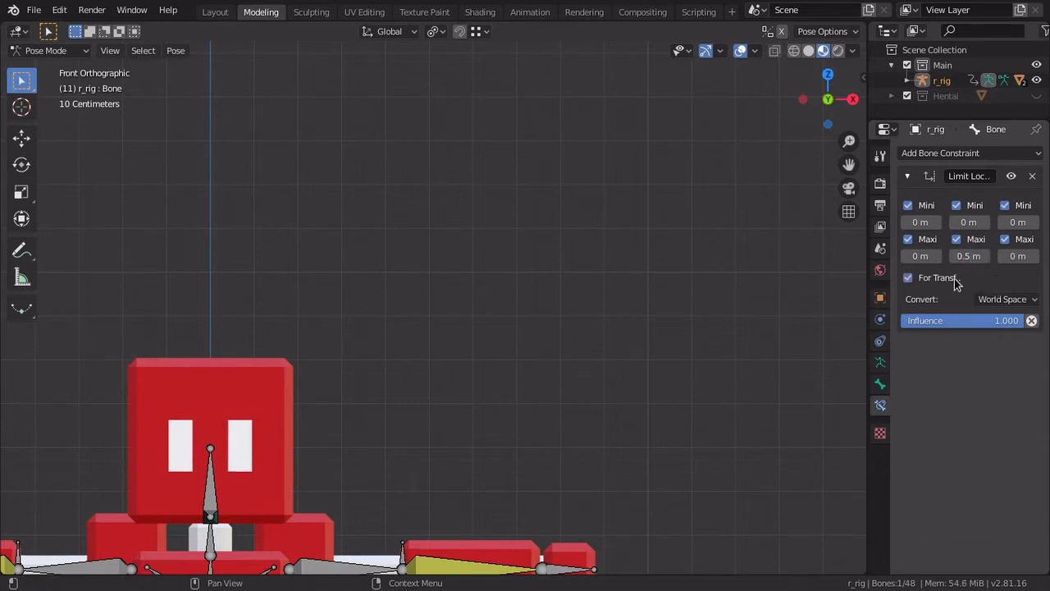
click(1023, 300)
click(973, 369)
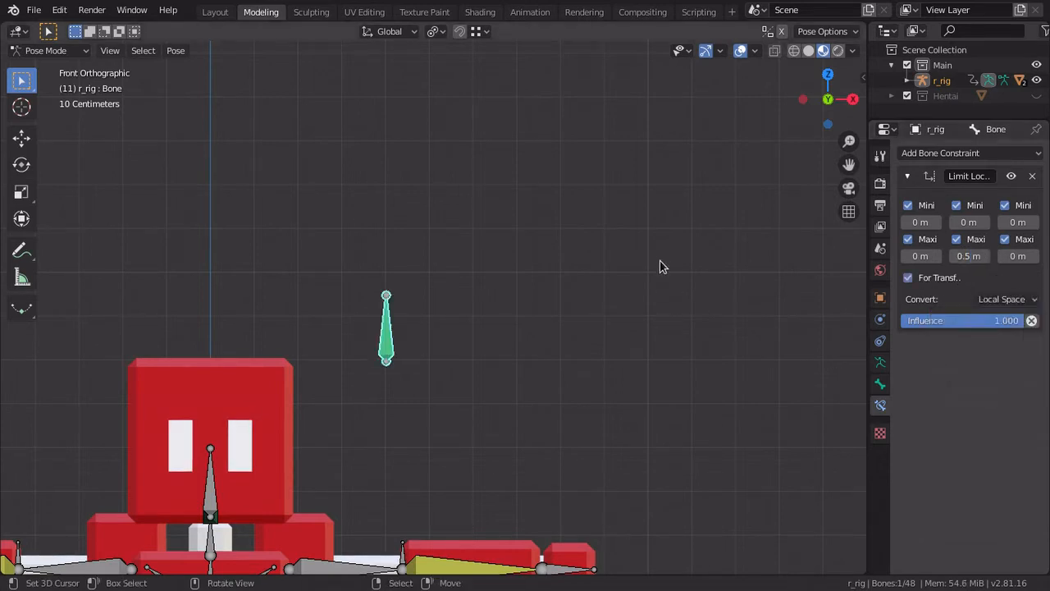
Step: Lock the new bone's X and Z location transforms
key(n)
click(832, 108)
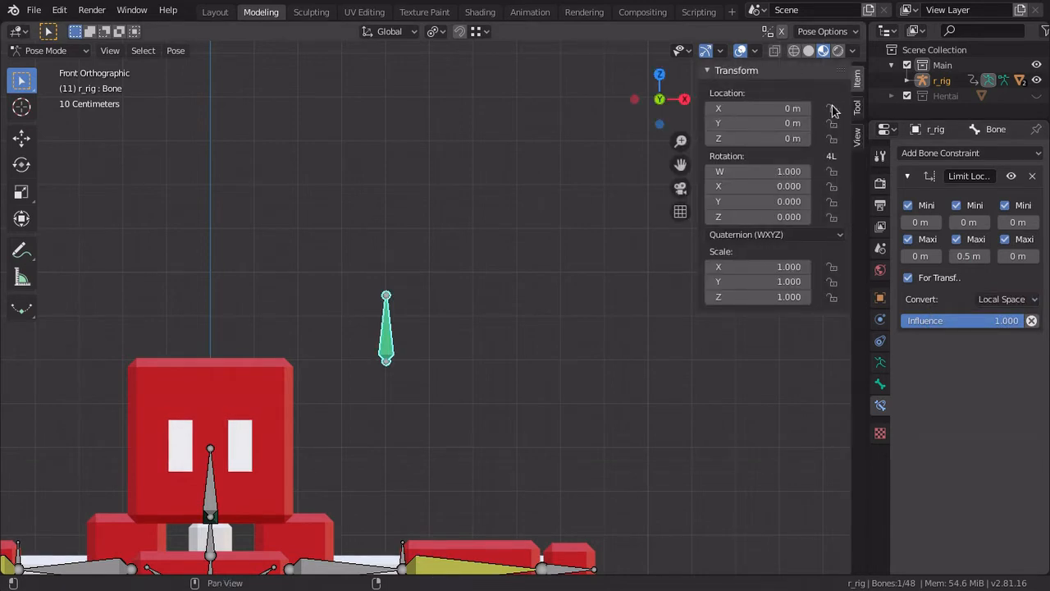
click(832, 139)
key(n)
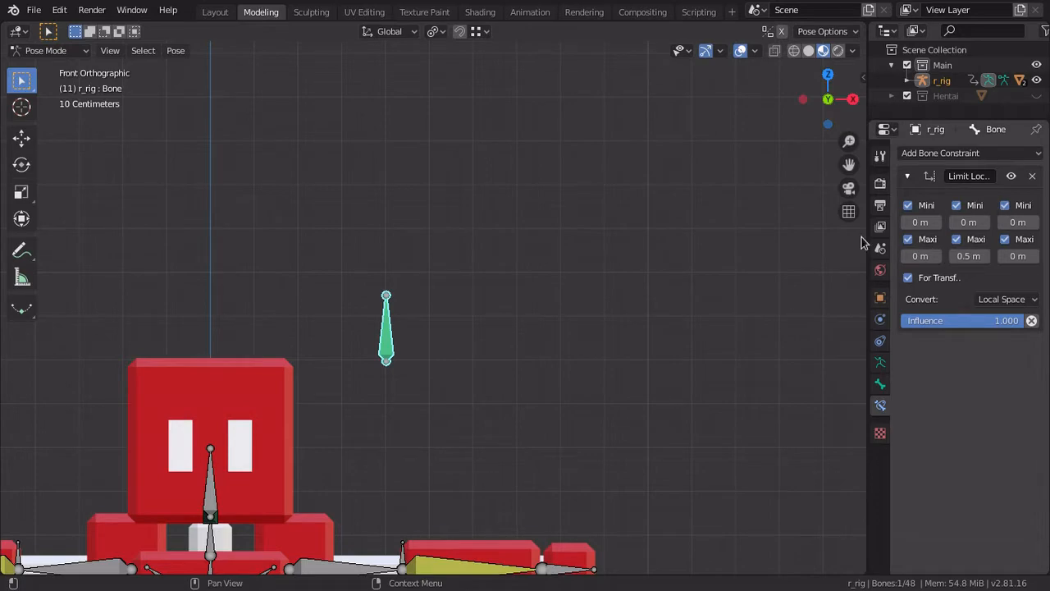
Step: Try moving the new bone to test its location limits, and cancel the move
key(g)
right_click(430, 373)
scroll(429, 388, down, 1)
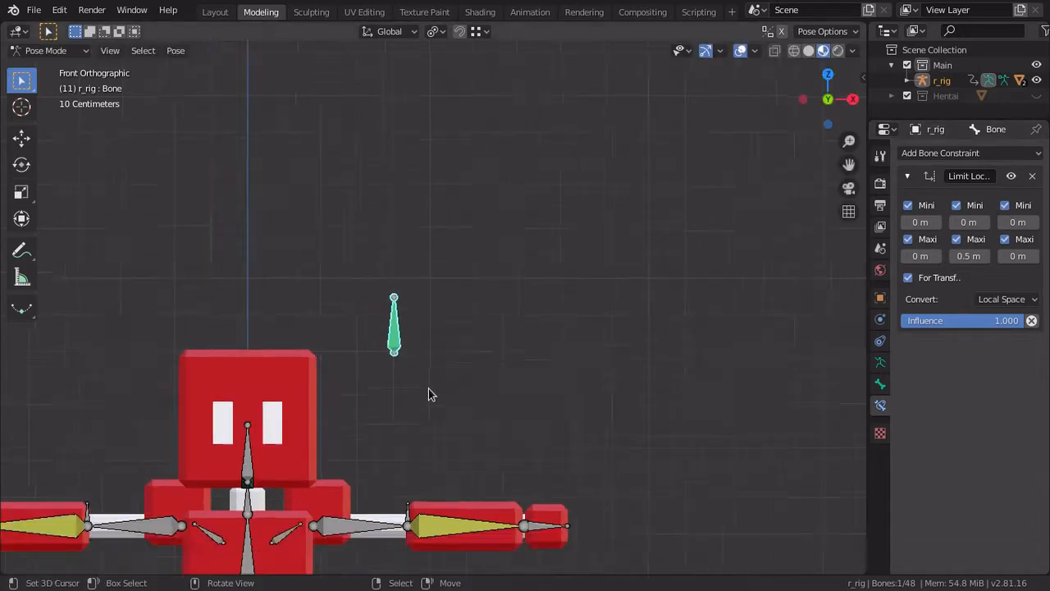
scroll(428, 394, down, 3)
scroll(426, 351, up, 4)
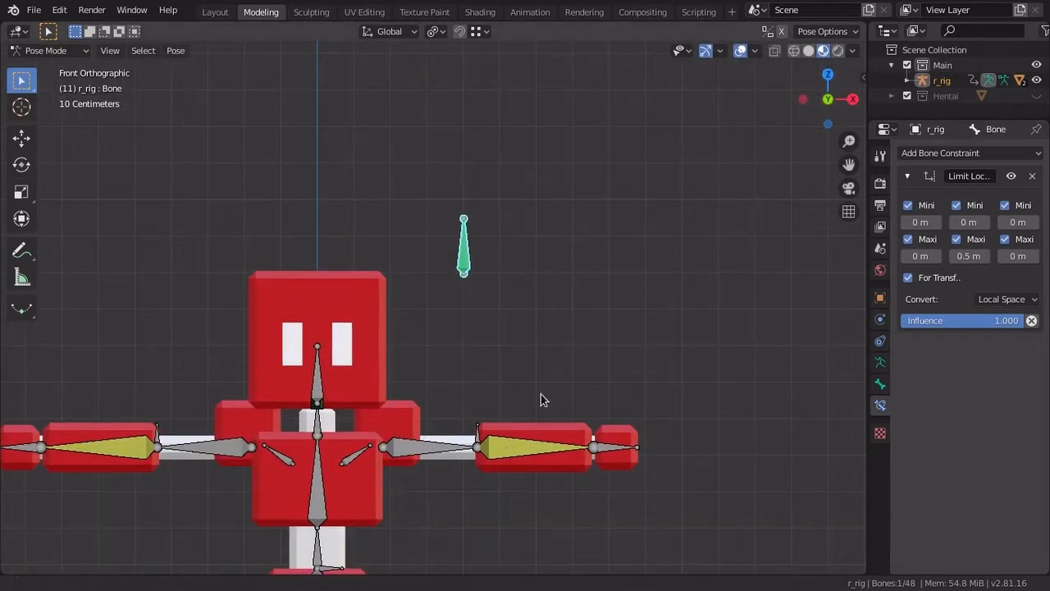
Step: Select the new control bone beside the head and rename it headCtrl
middle_drag(541, 400, 410, 354)
click(400, 402)
scroll(595, 312, up, 2)
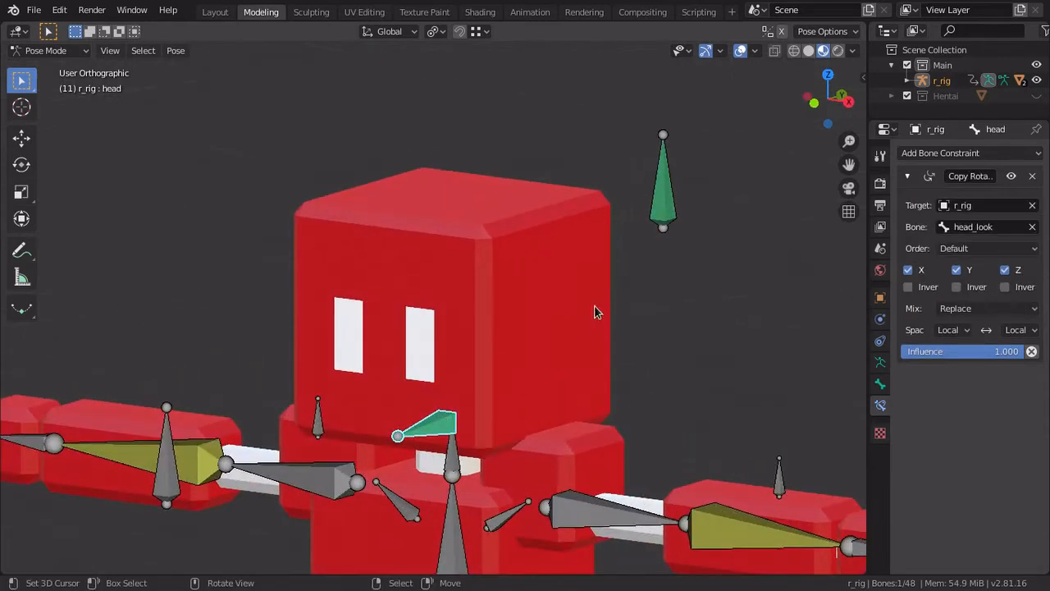
click(658, 220)
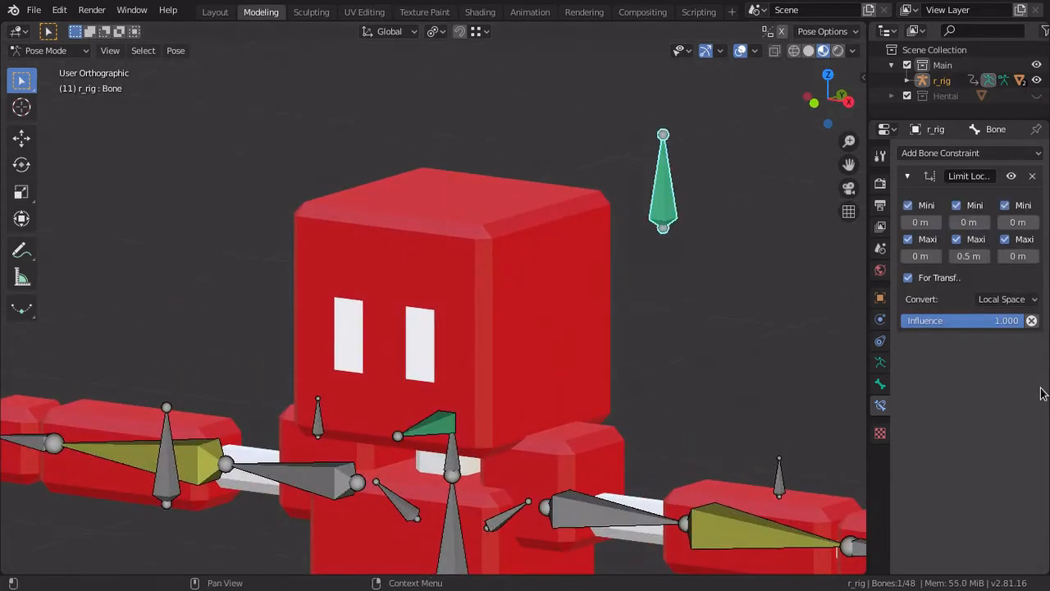
click(881, 382)
click(945, 153)
text(Bhead)
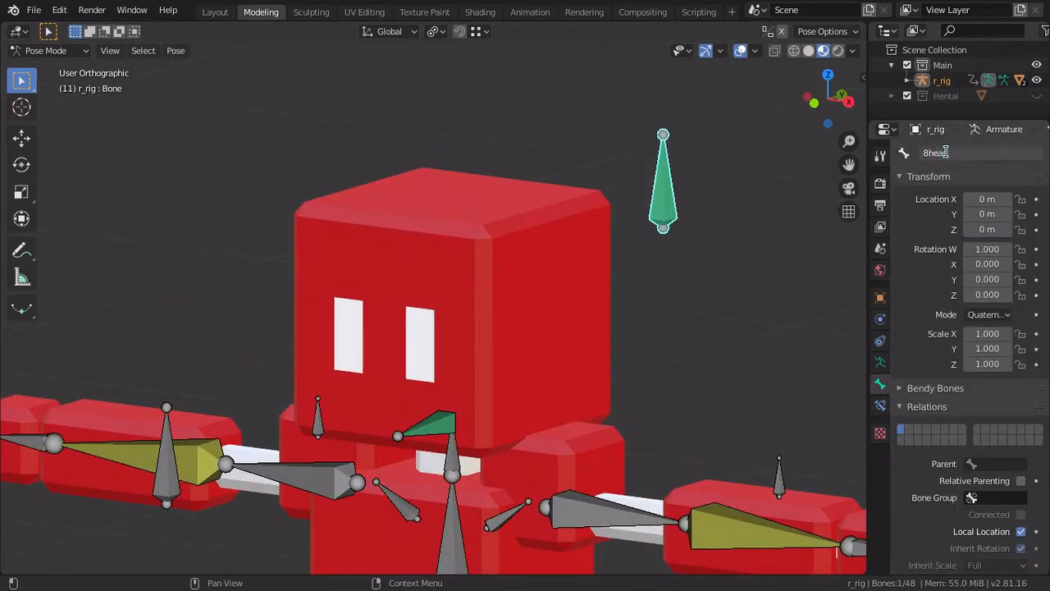
text(Ctrl)
key(Return)
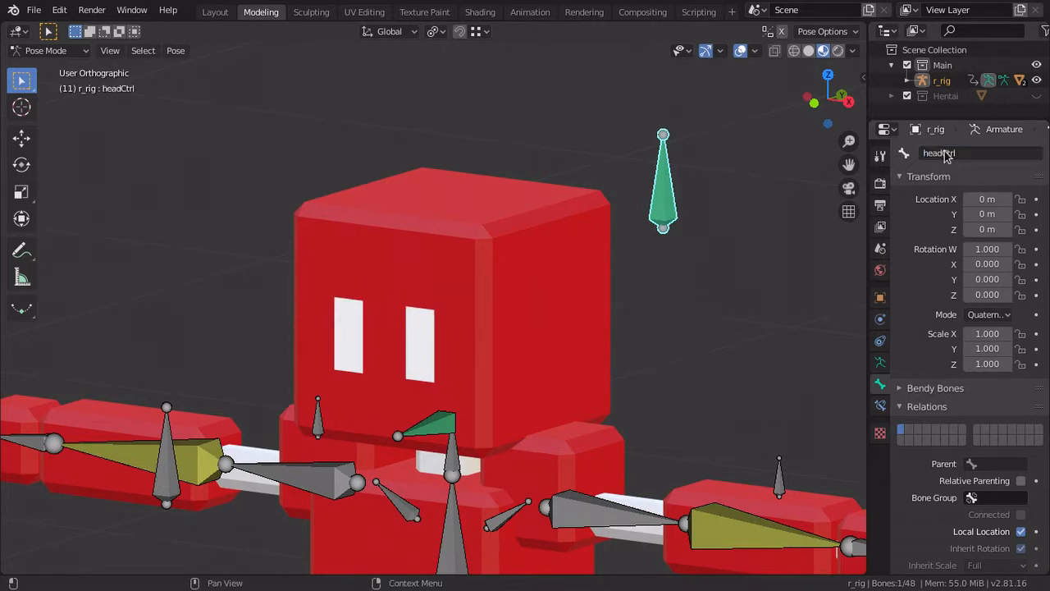
Step: Add a driver to the influence of the head bone's Copy Rotation constraint
key(KP_1)
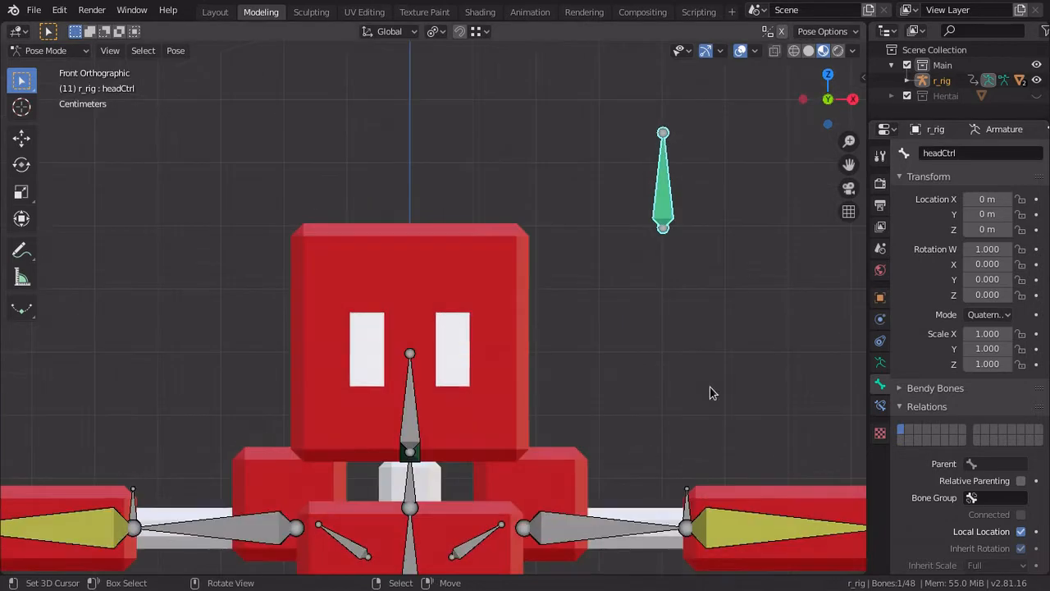
middle_drag(602, 375, 534, 390)
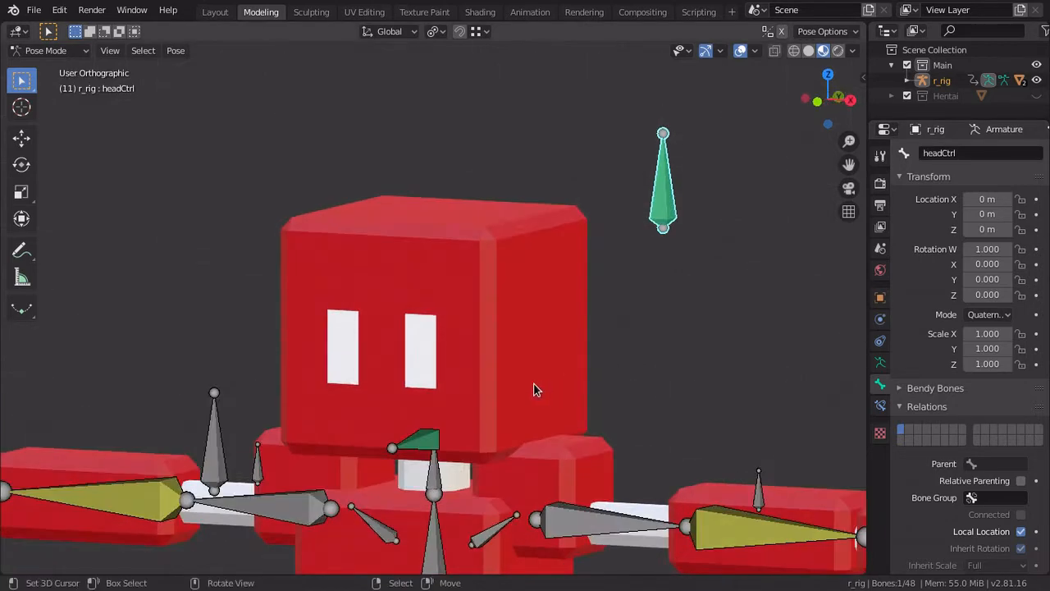
right_click(408, 441)
middle_drag(651, 362, 628, 369)
click(881, 405)
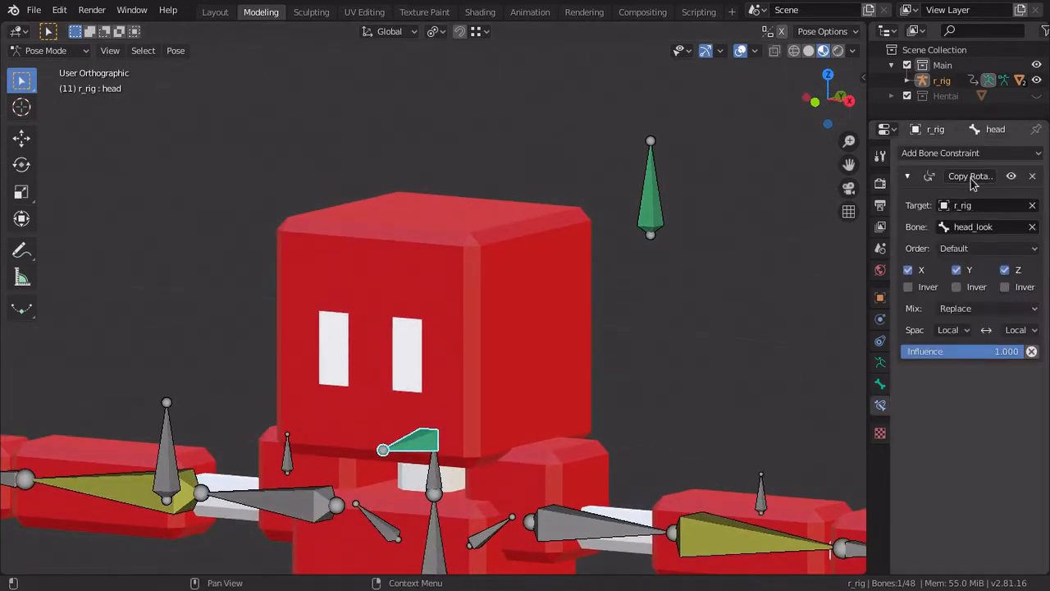
right_click(943, 352)
click(886, 370)
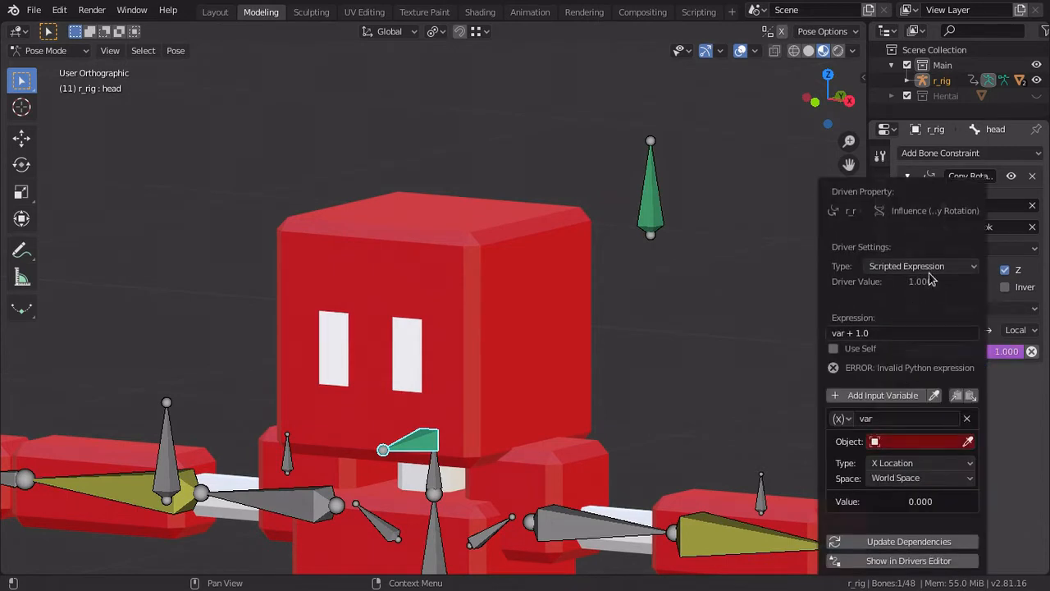
Step: Rename the driver's input variable to HeadControl
click(877, 418)
text(H)
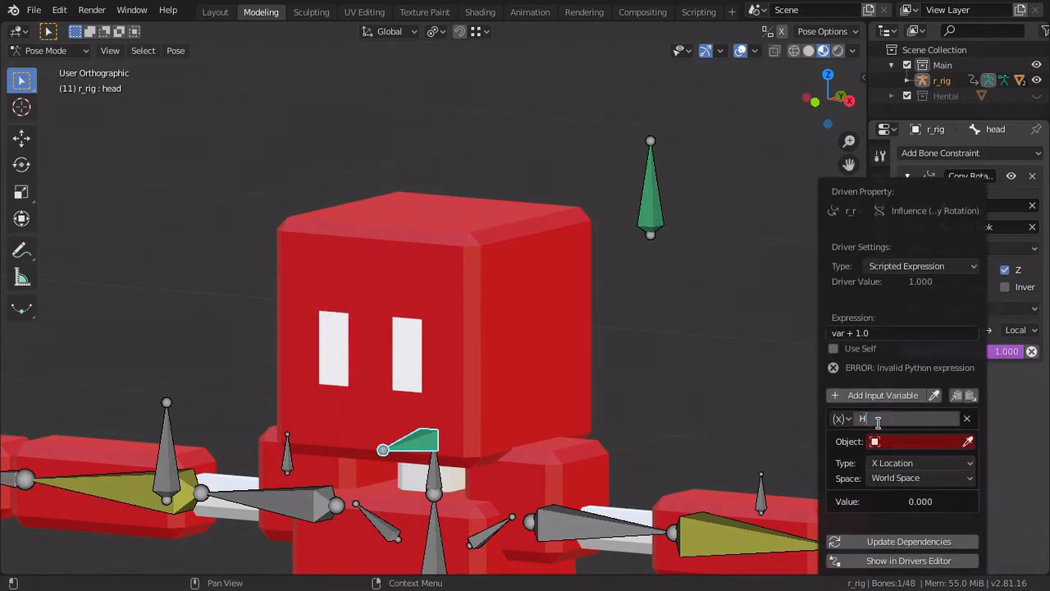
text(eadControl)
key(Tab)
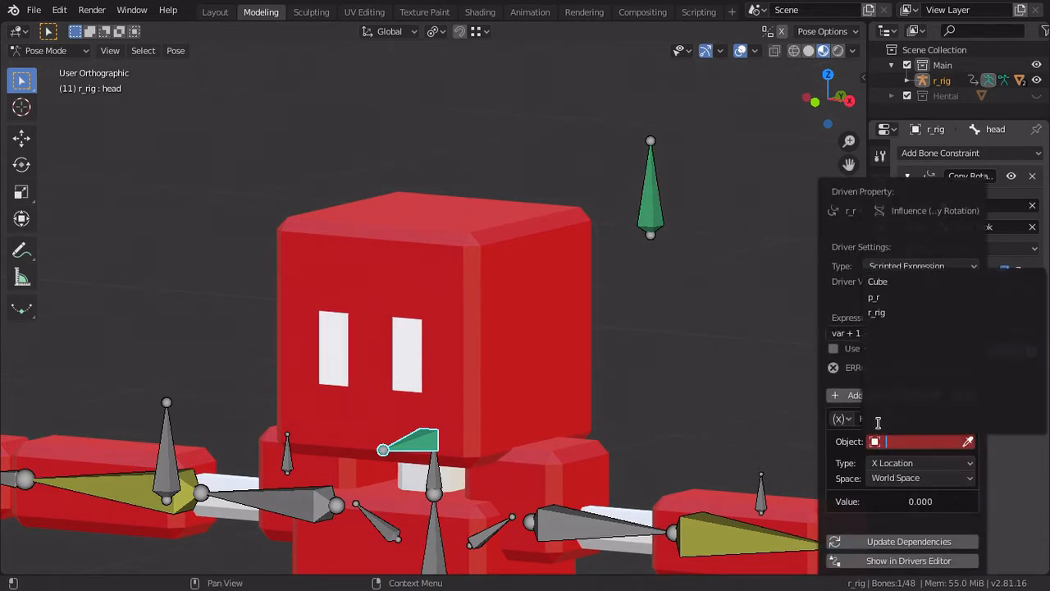
Step: Set the HeadControl driver variable to read the headCtrl bone of the r_rig object
click(911, 312)
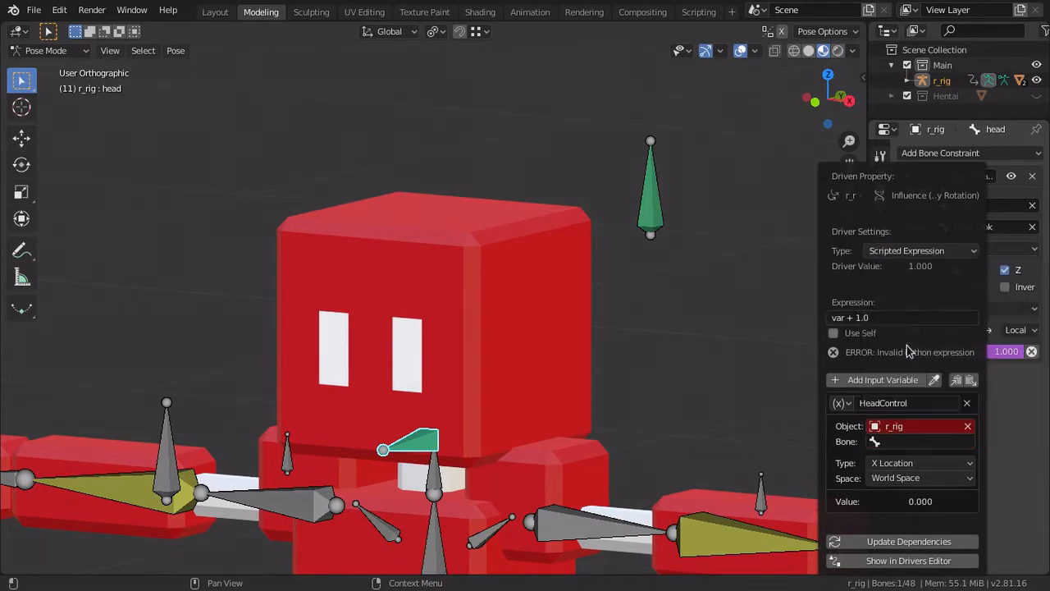
click(893, 443)
text(Bre)
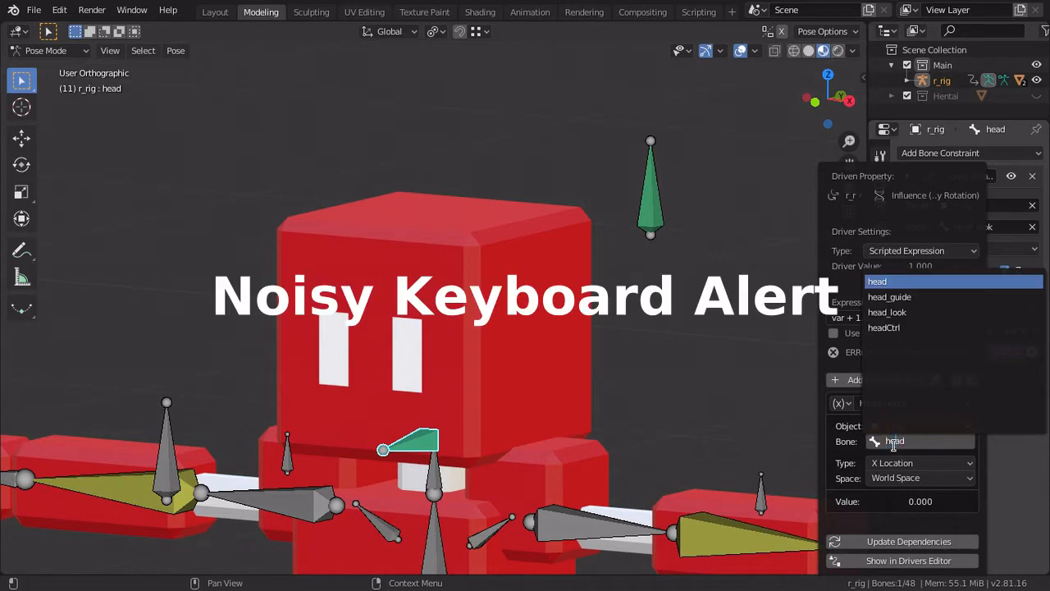
key(Down)
key(Down)
key(Down)
key(Return)
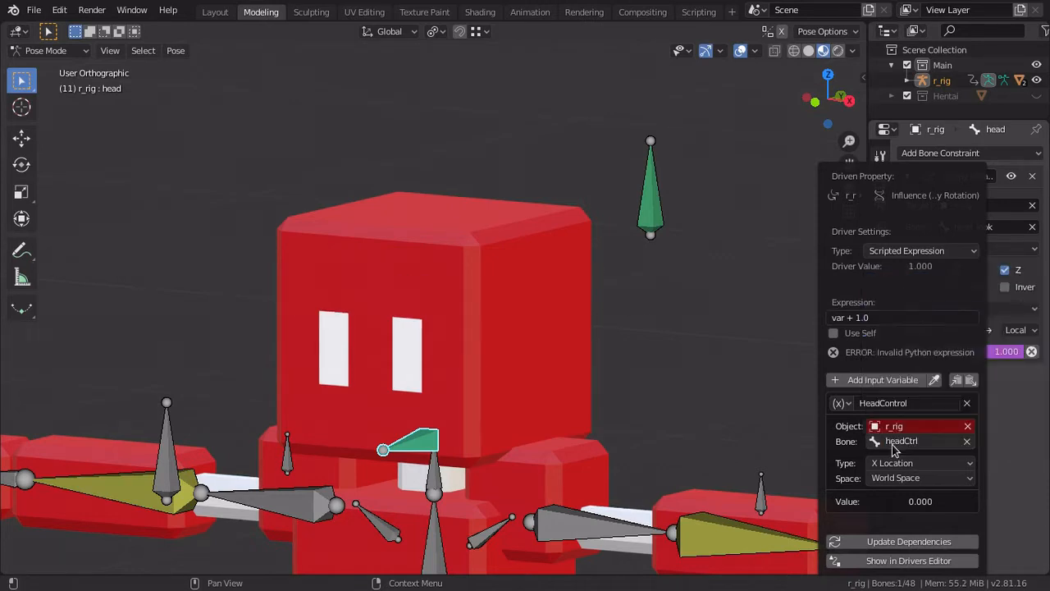
Step: Set the HeadControl variable's type to Y Location and its space to Local Space
click(891, 462)
click(888, 428)
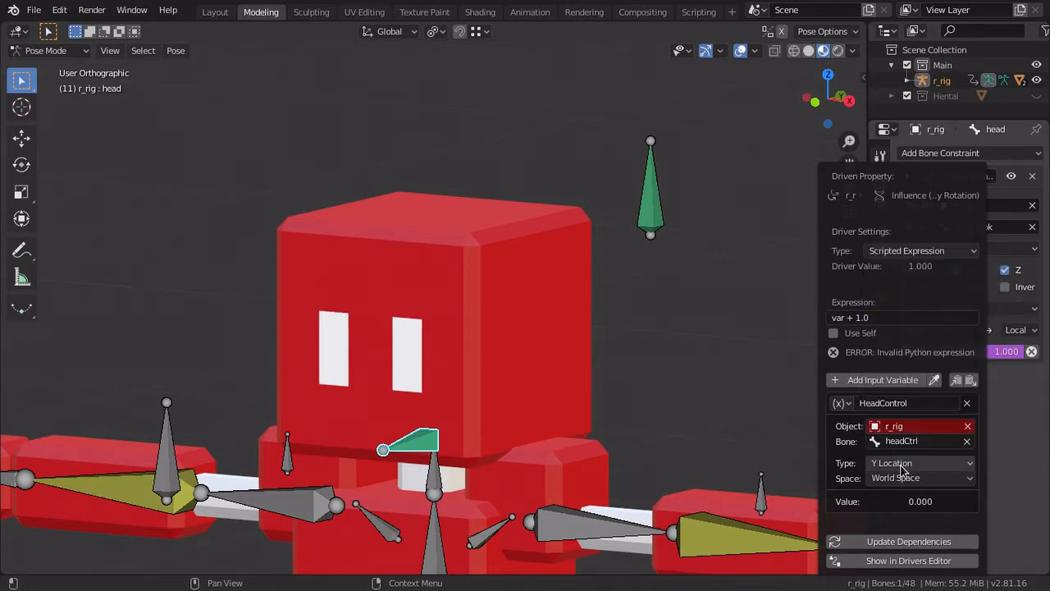
click(898, 477)
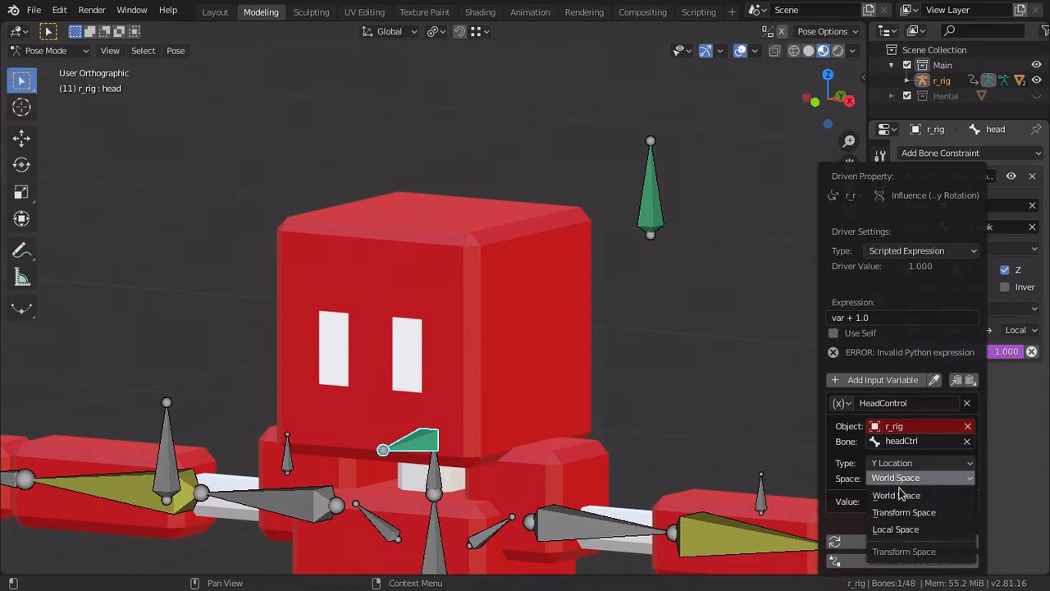
click(900, 529)
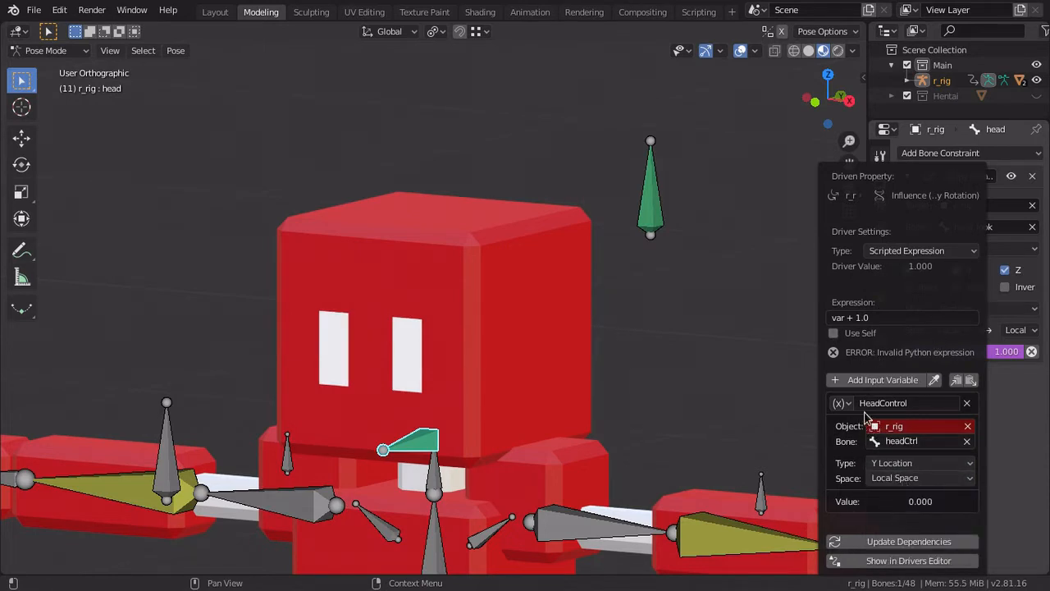
Step: Set the driver's scripted expression to HeadControl*2 and update its dependencies
click(888, 403)
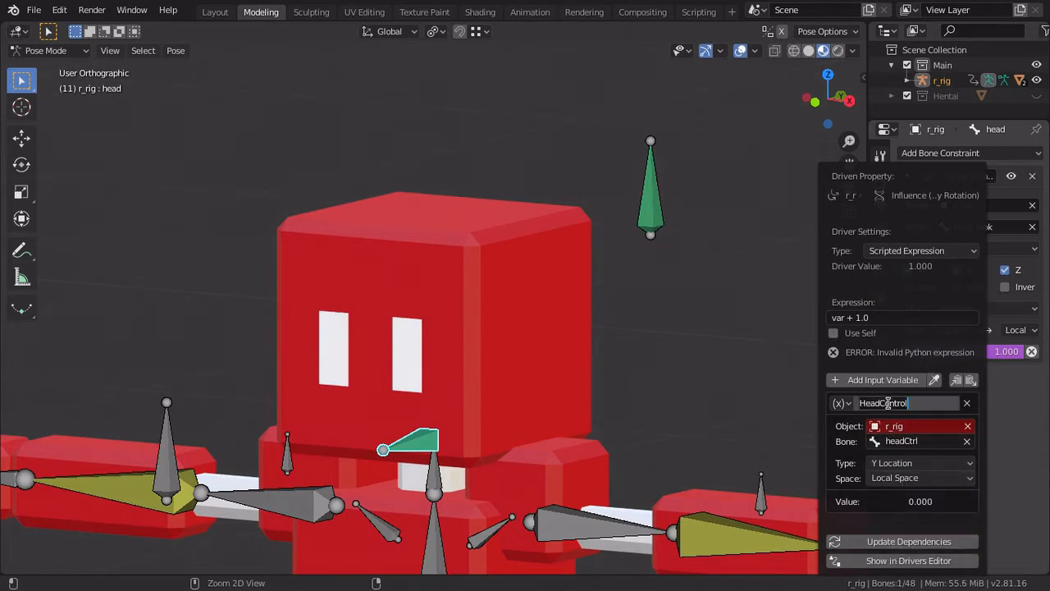
key(ctrl+c)
click(873, 317)
key(ctrl+v)
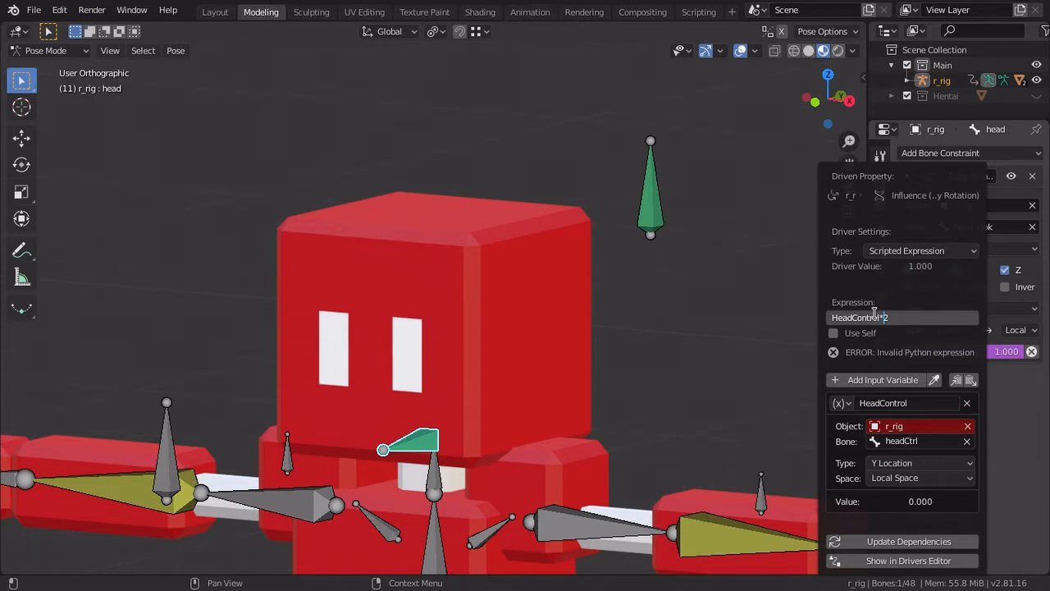
key(Return)
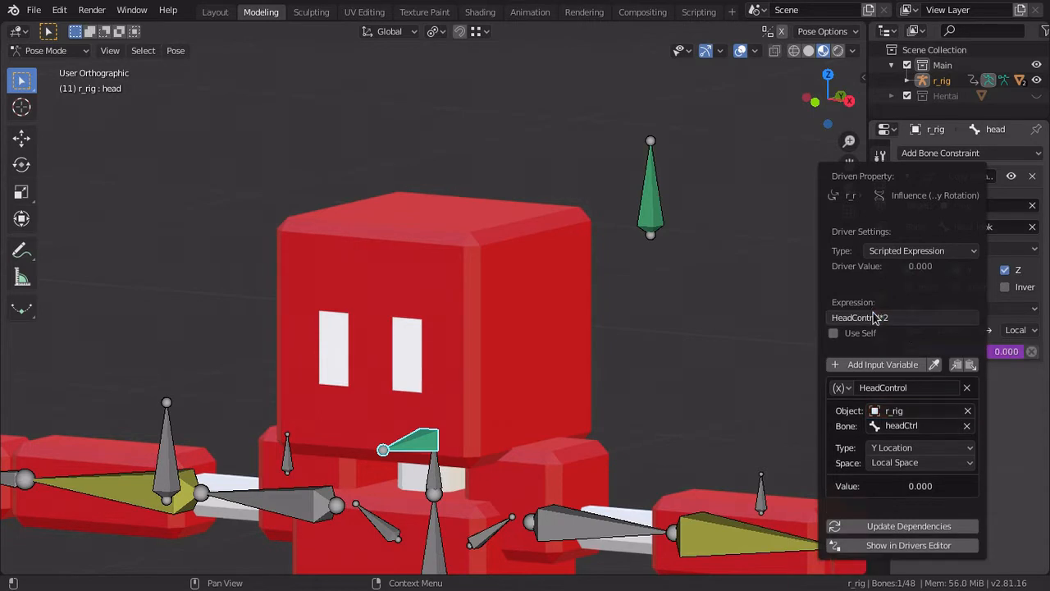
click(909, 526)
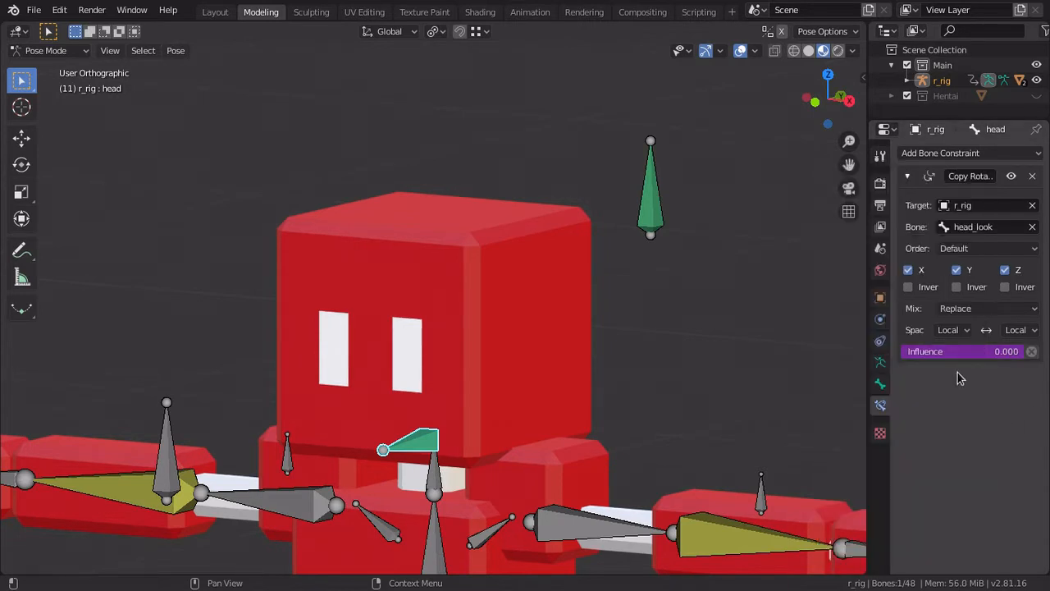
Step: Select the headCtrl bone and move it up and down to test its location limits
middle_drag(610, 311, 603, 276)
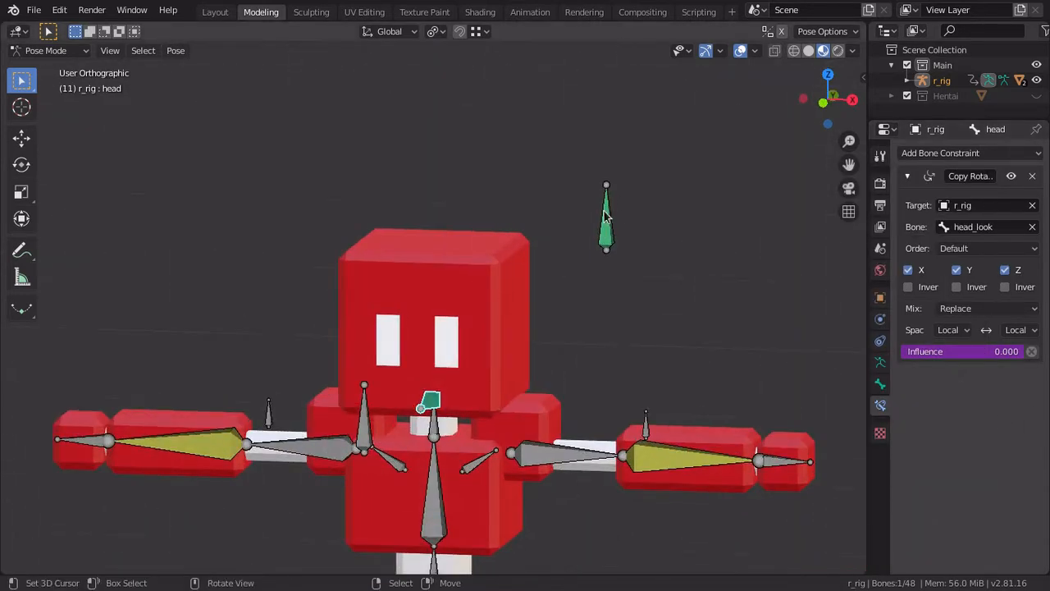
click(605, 216)
shift+middle_drag(626, 140, 607, 169)
key(g)
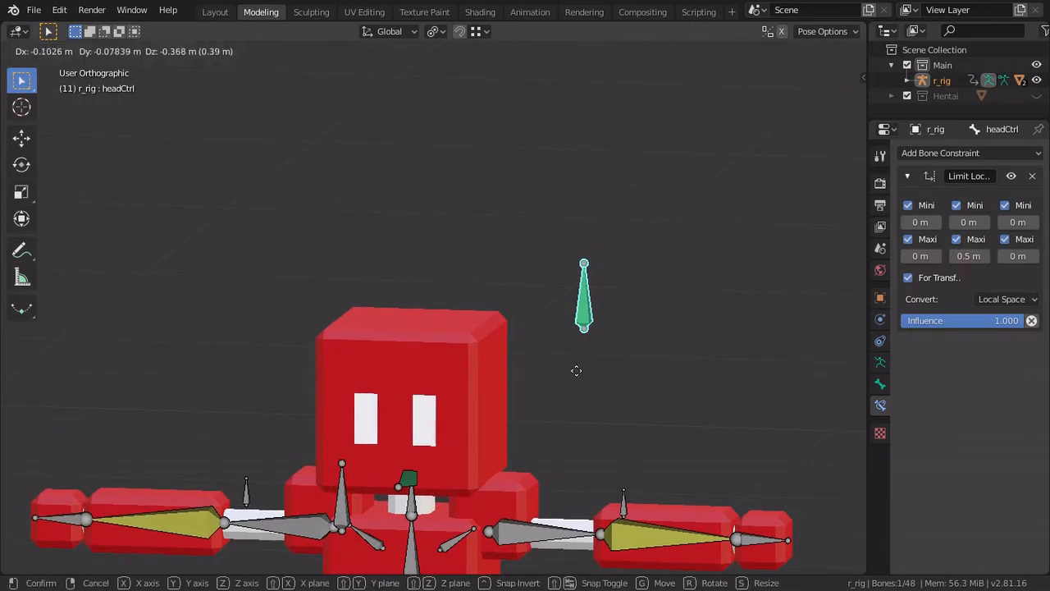
click(603, 328)
middle_drag(597, 369, 579, 351)
scroll(619, 293, up, 1)
mouse_move(589, 292)
middle_down()
mouse_move(621, 292)
mouse_move(579, 288)
middle_up()
key(g)
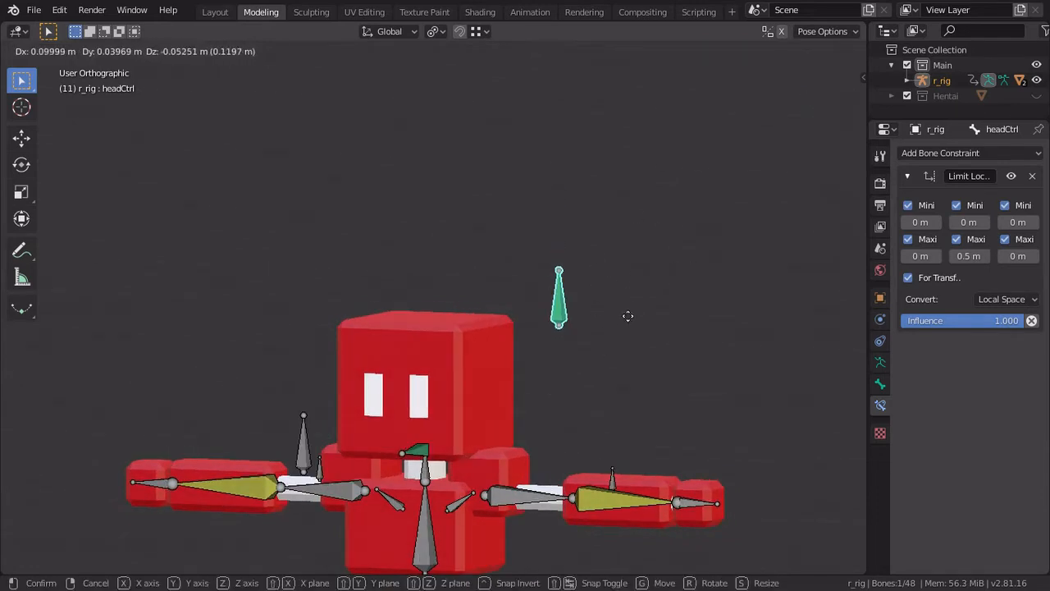
click(667, 352)
scroll(495, 286, down, 2)
scroll(508, 308, up, 2)
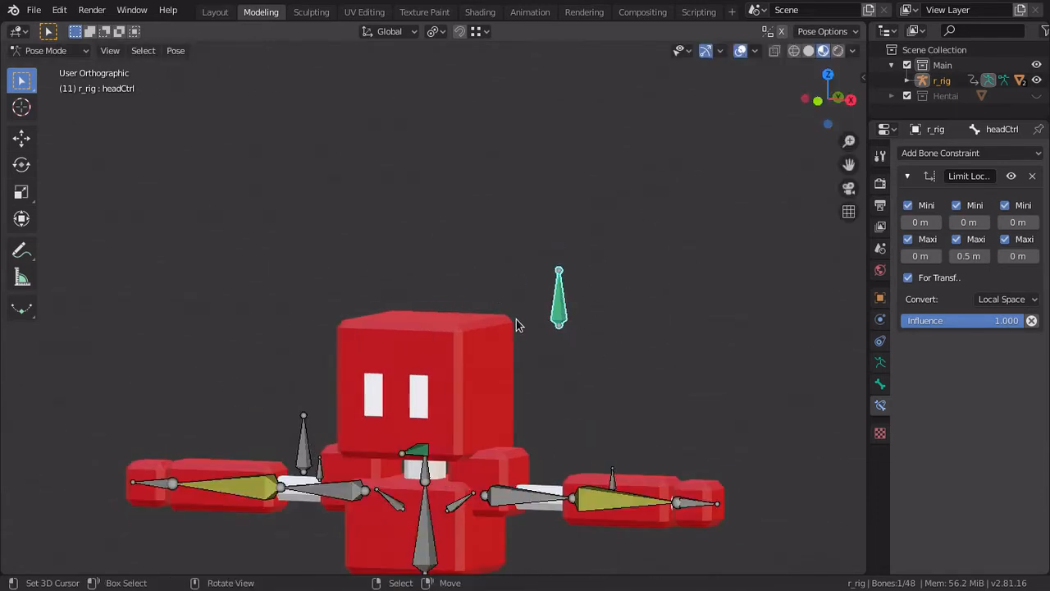
Step: Lower headCtrl to its lower limit, then try rotating the head bone freely and cancel the rotation
key(g)
click(283, 564)
click(416, 457)
key(r)
key(r)
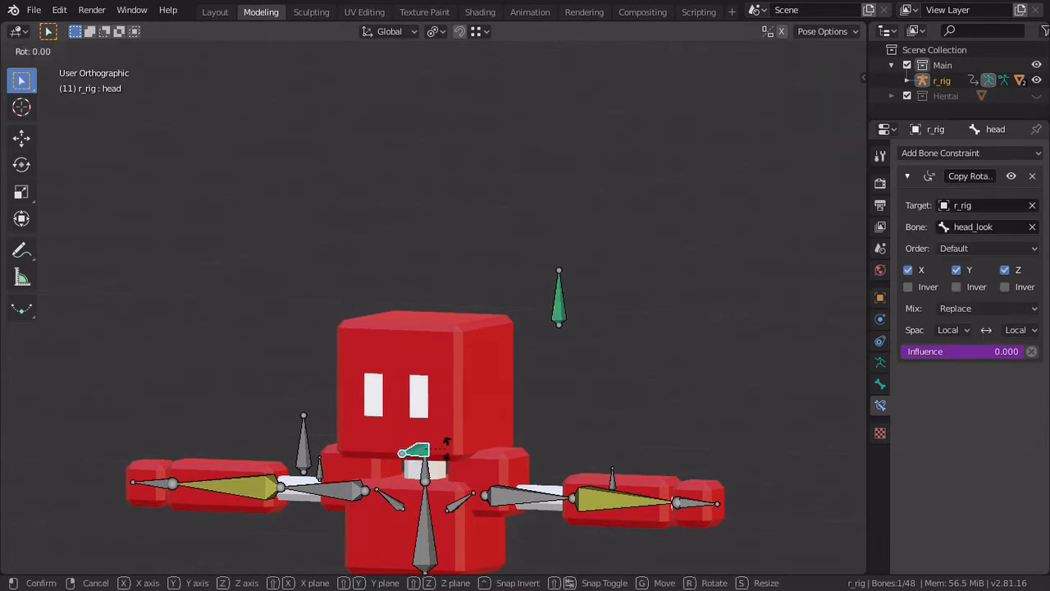
right_click(516, 331)
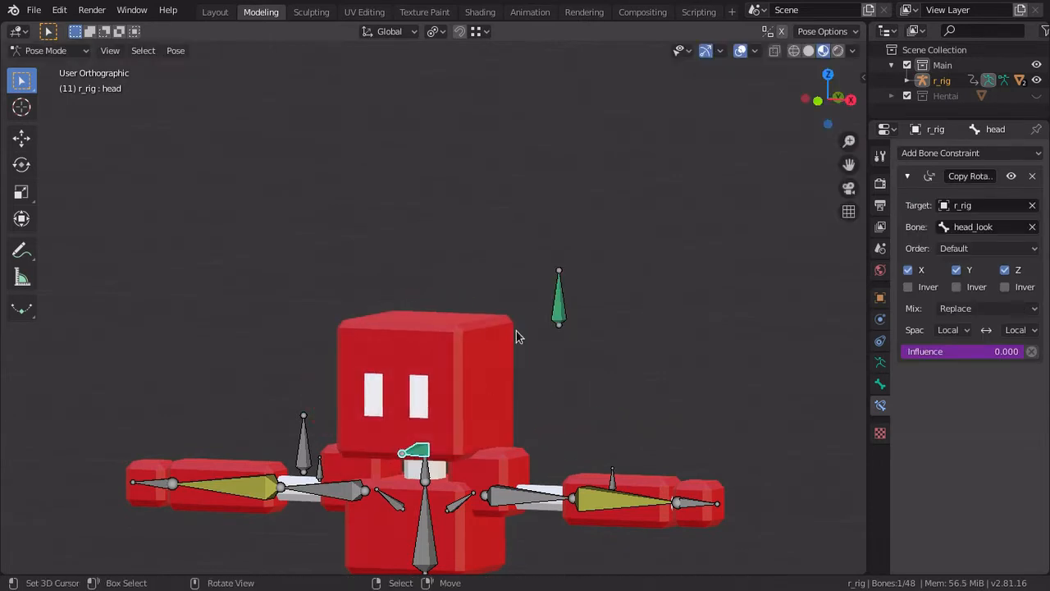
Step: Raise headCtrl to its upper limit, then try rotating the head bone freely and cancel the rotation
click(559, 305)
scroll(554, 328, down, 3)
key(g)
click(538, 199)
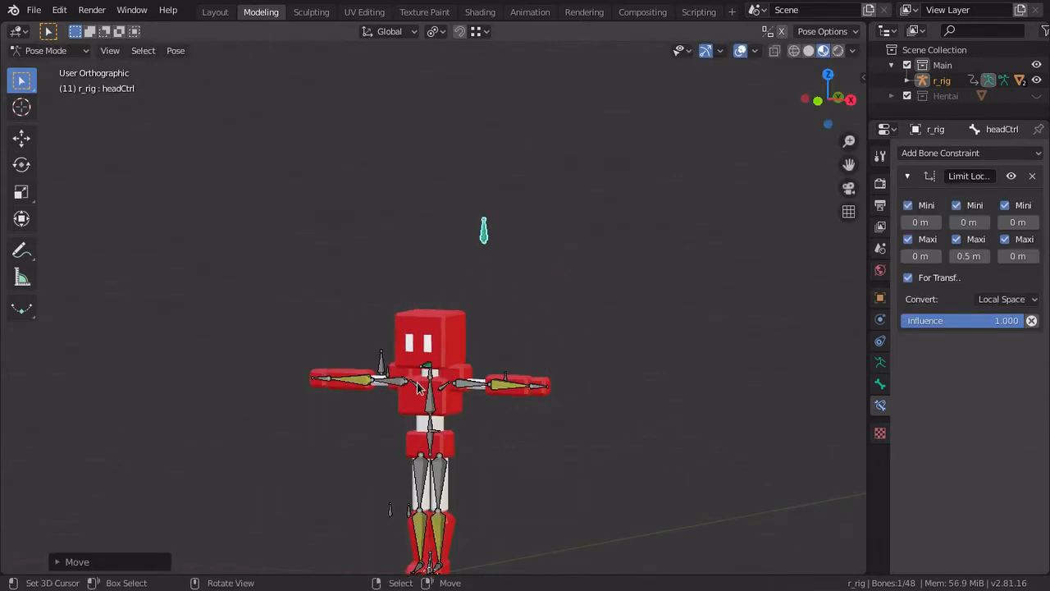
scroll(420, 379, up, 2)
click(417, 426)
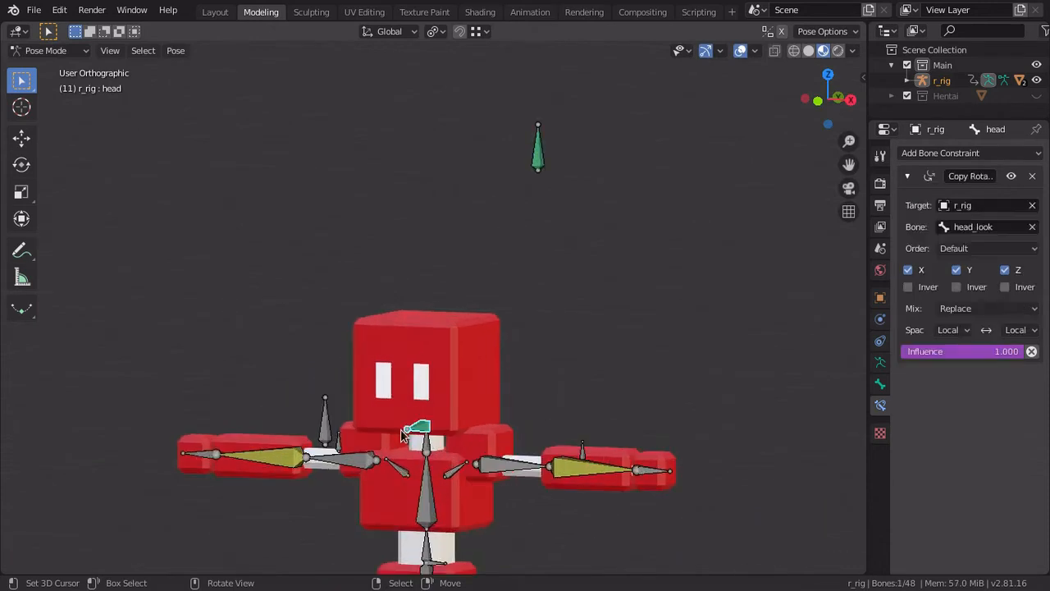
key(r)
key(r)
right_click(752, 416)
Step: Try moving the head_guide bone to test how the head follows it, and cancel the move
click(332, 420)
key(g)
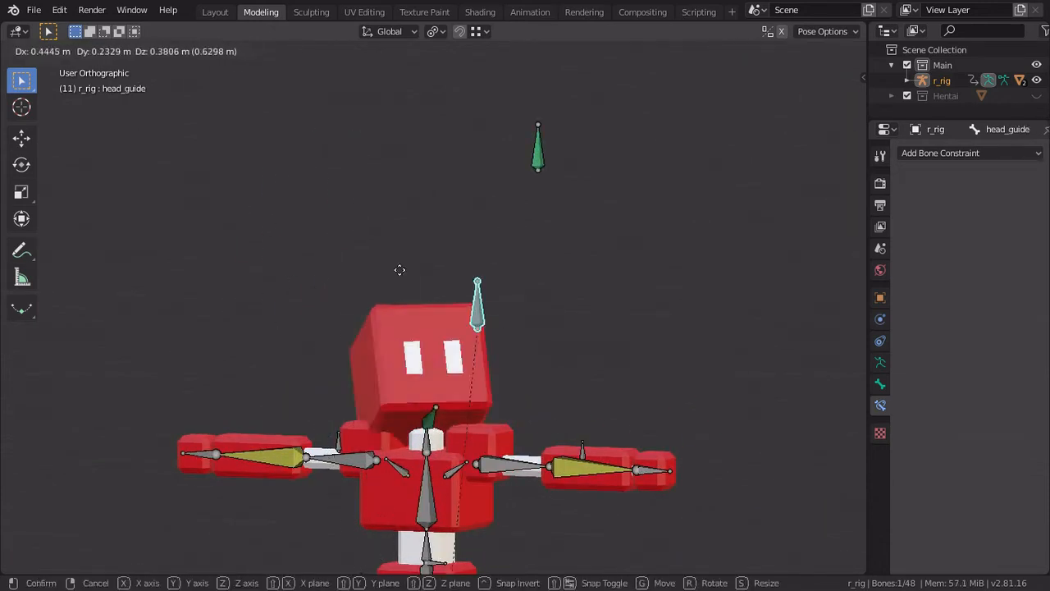
right_click(538, 301)
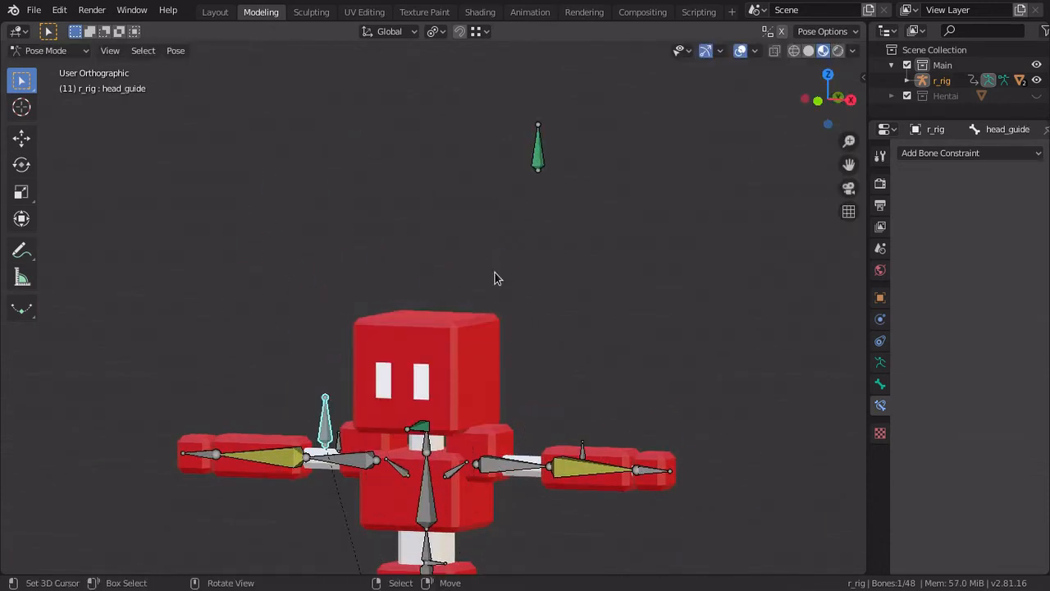
key(KP_3)
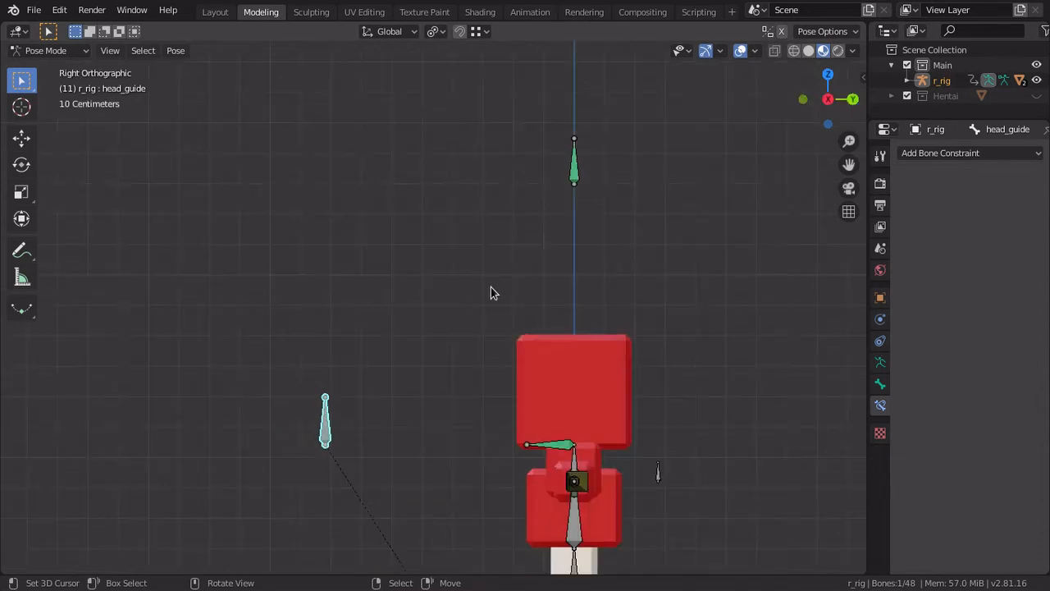
key(shift+c)
scroll(492, 283, up, 3)
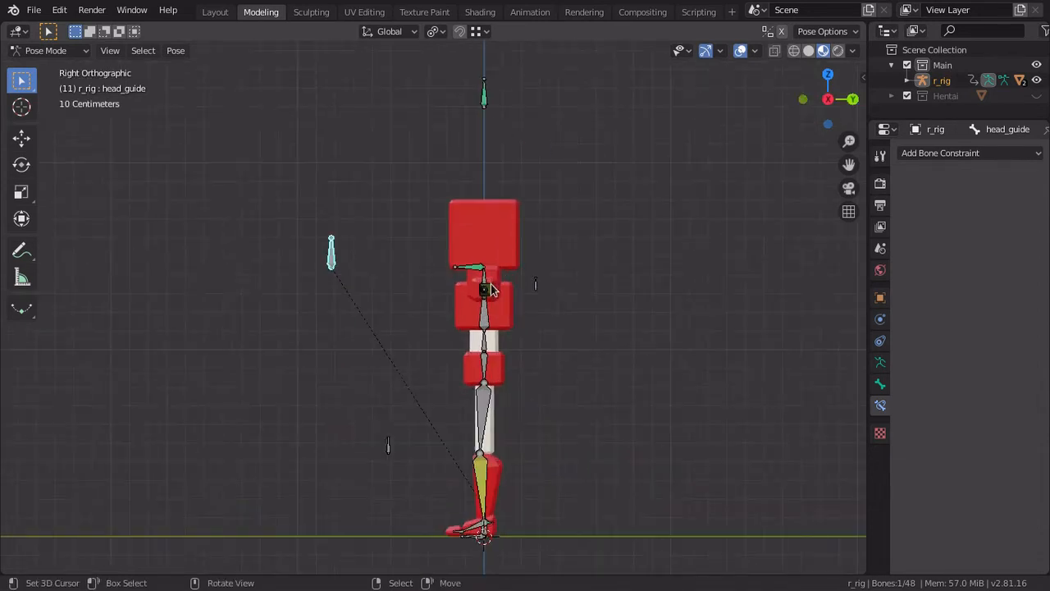
scroll(476, 279, down, 3)
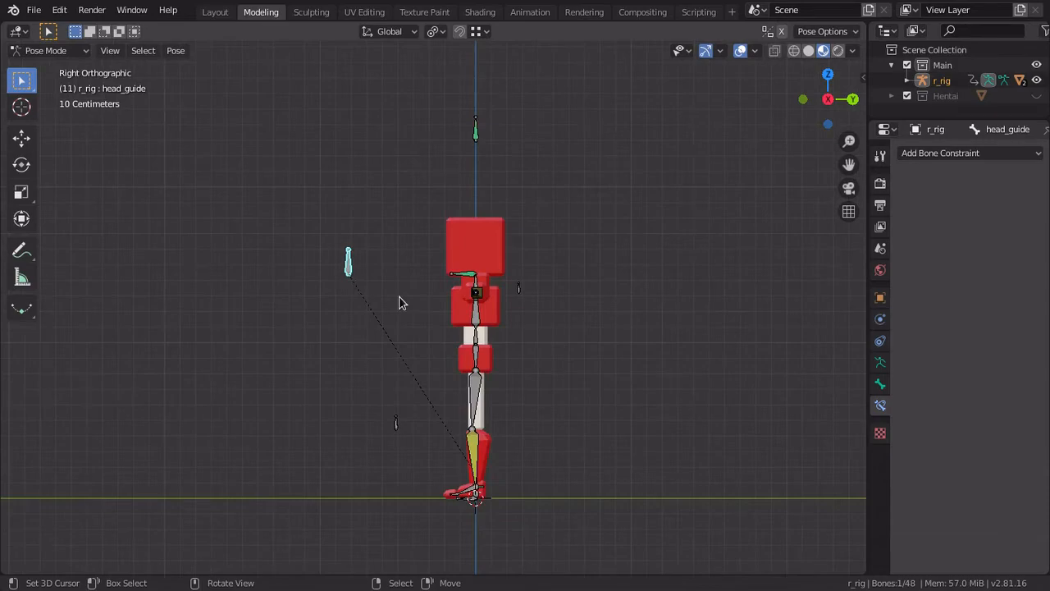
Step: Try moving the hand_guide_L bone to test the arm, and cancel the moves
key(KP_1)
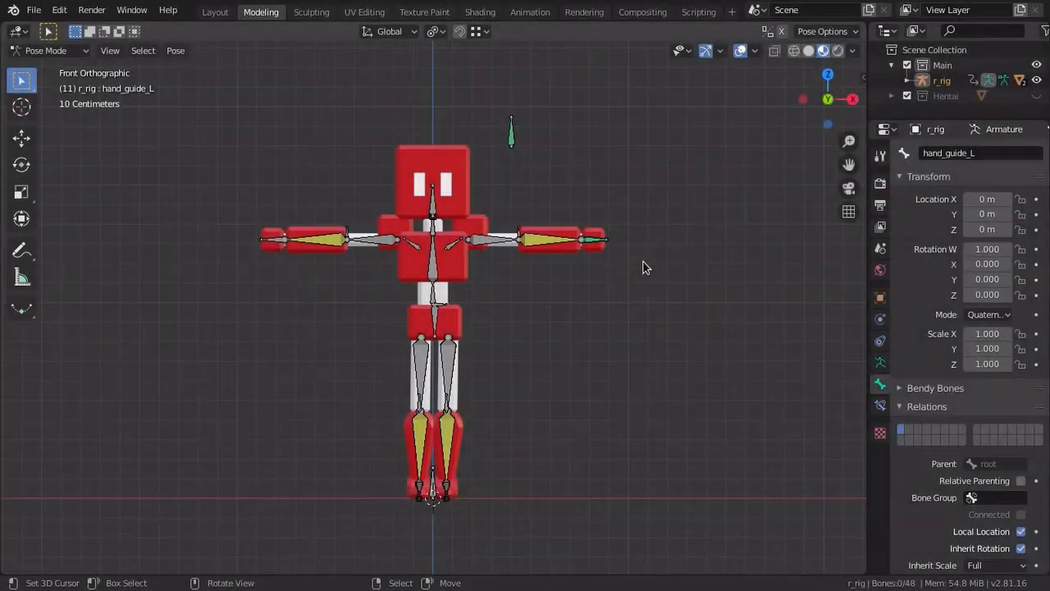
scroll(599, 244, up, 6)
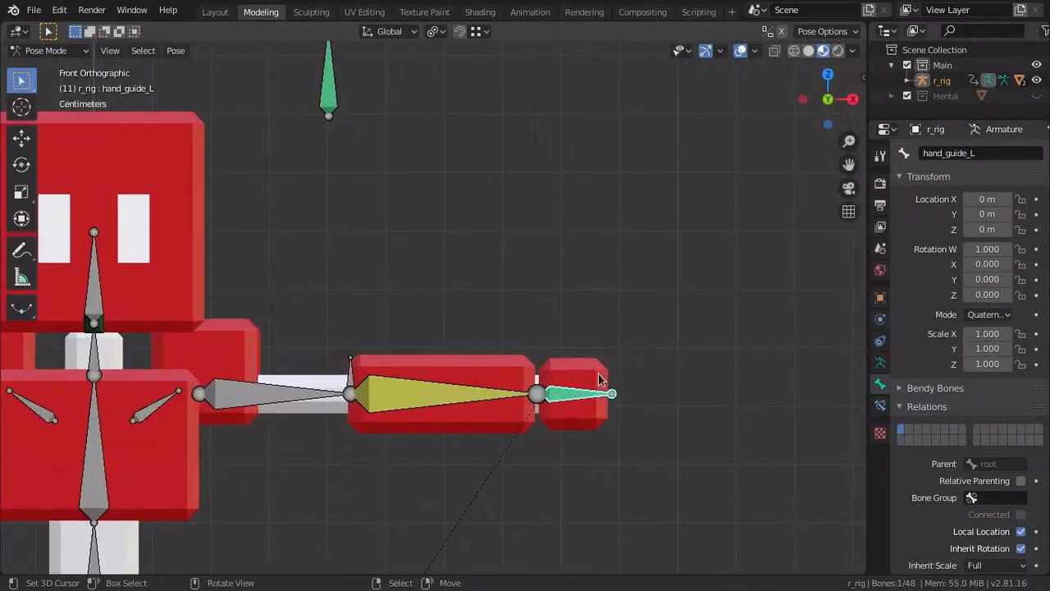
key(g)
right_click(628, 250)
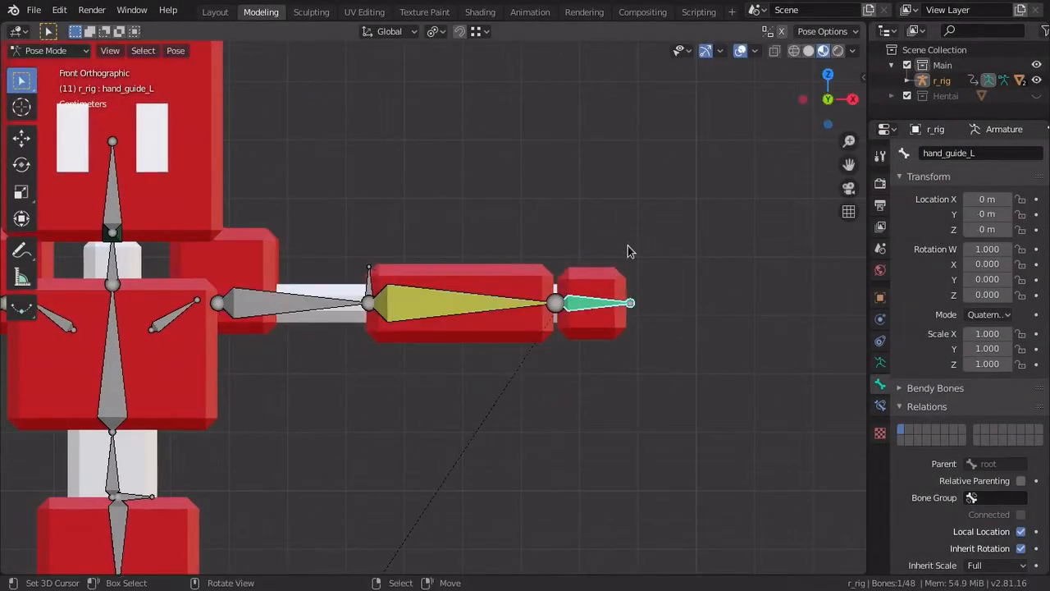
key(g)
right_click(479, 323)
shift+middle_drag(479, 323, 520, 298)
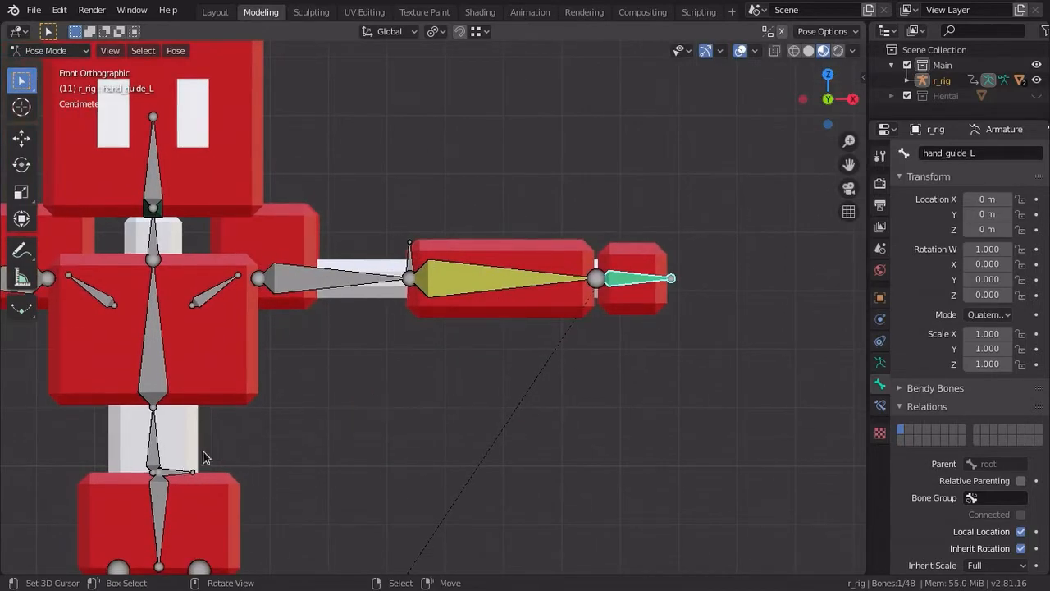
Step: Pose the hand_guide_L bone so the hand rests beside the hip, at about X -0.339 m and Y -0.515 m, turned inwards
key(r)
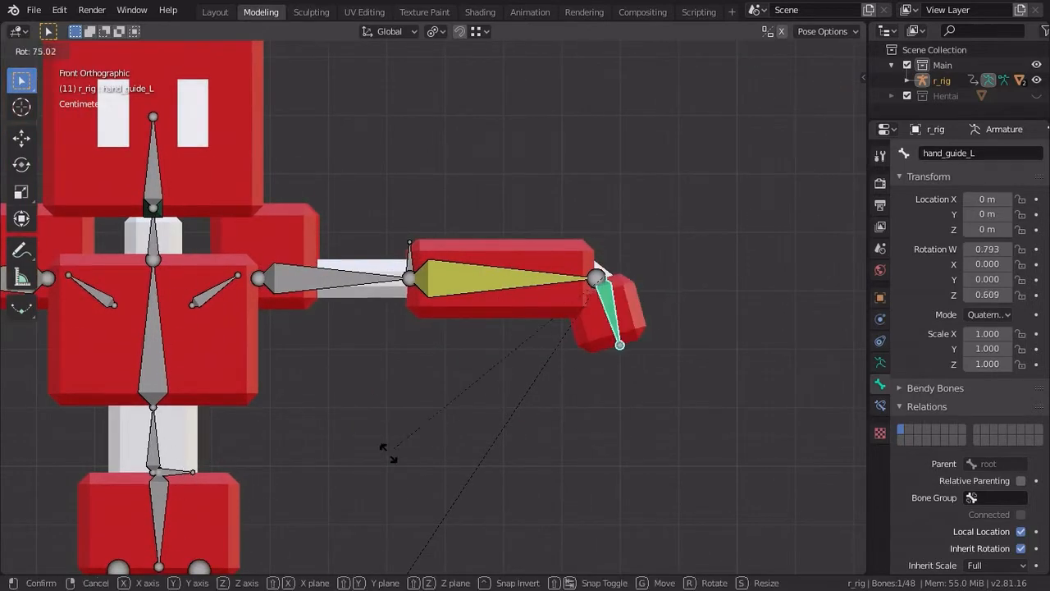
click(391, 451)
key(g)
click(392, 354)
key(r)
click(278, 401)
key(g)
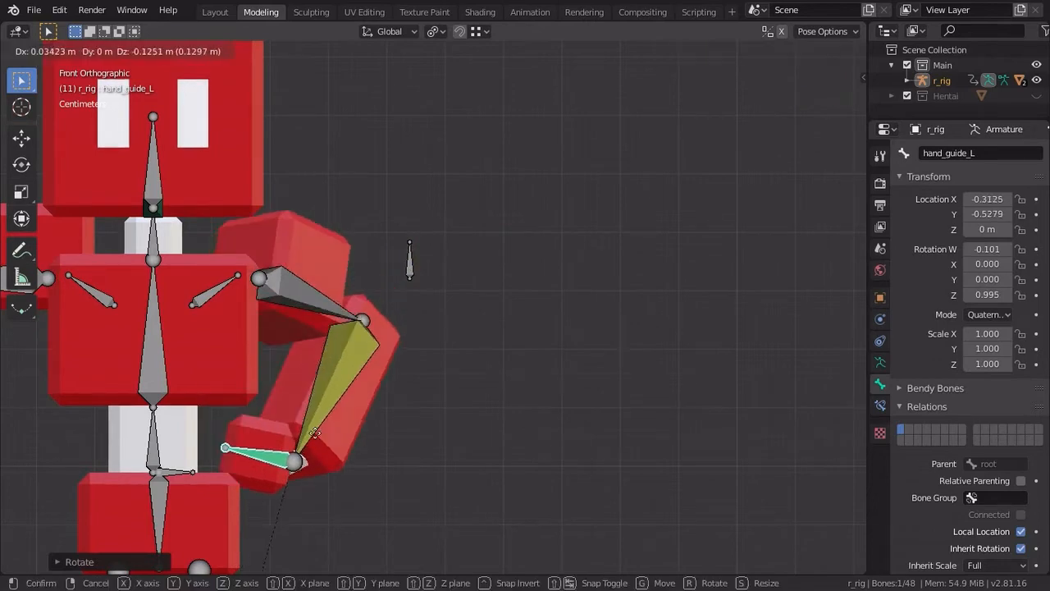
click(306, 486)
key(r)
click(320, 491)
scroll(431, 251, down, 3)
scroll(431, 251, up, 2)
shift+scroll(411, 287, up, 2)
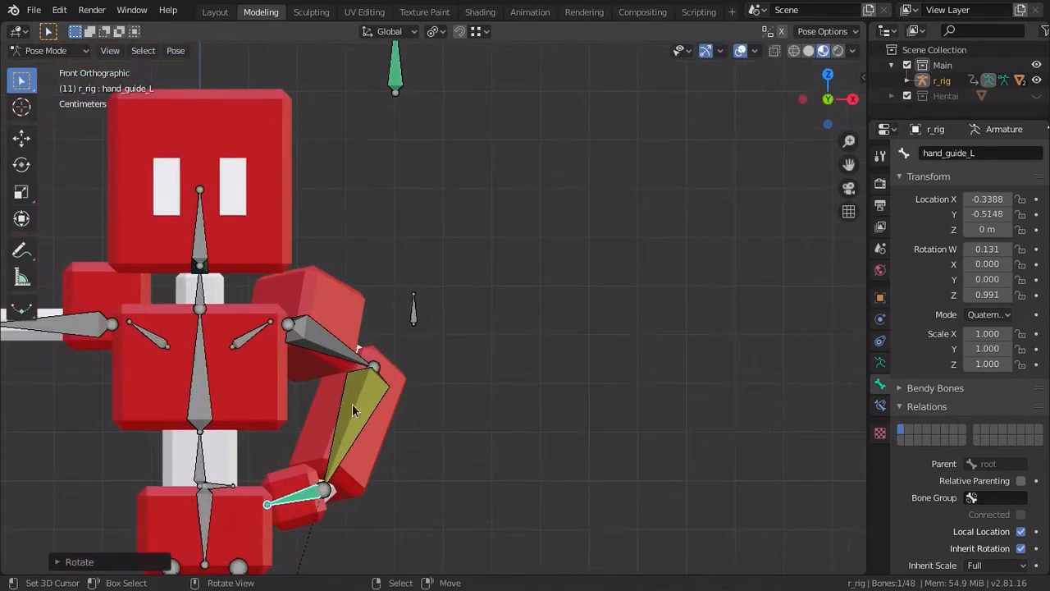
Step: Show the constraints of hand_guide_L, then try rotating the spine_2 bone to test how the hand follows, cancelling each rotation
click(880, 404)
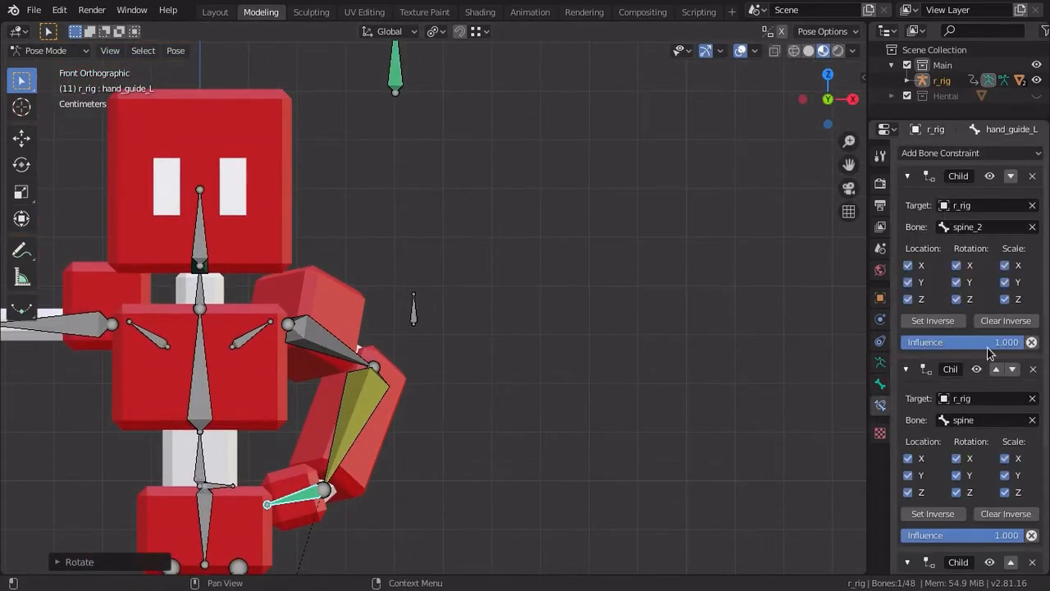
click(205, 358)
key(r)
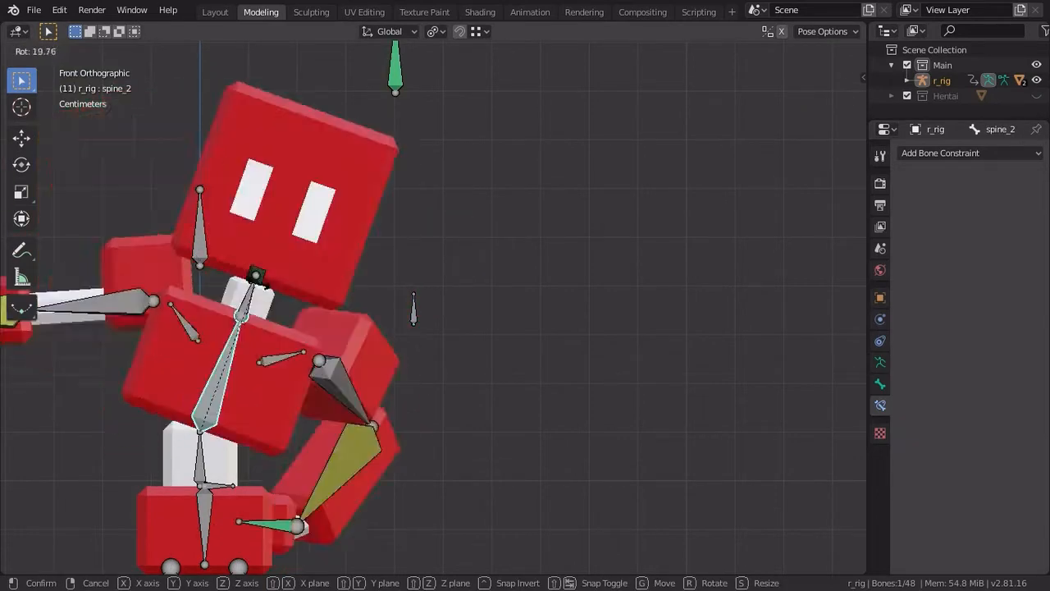
right_click(216, 354)
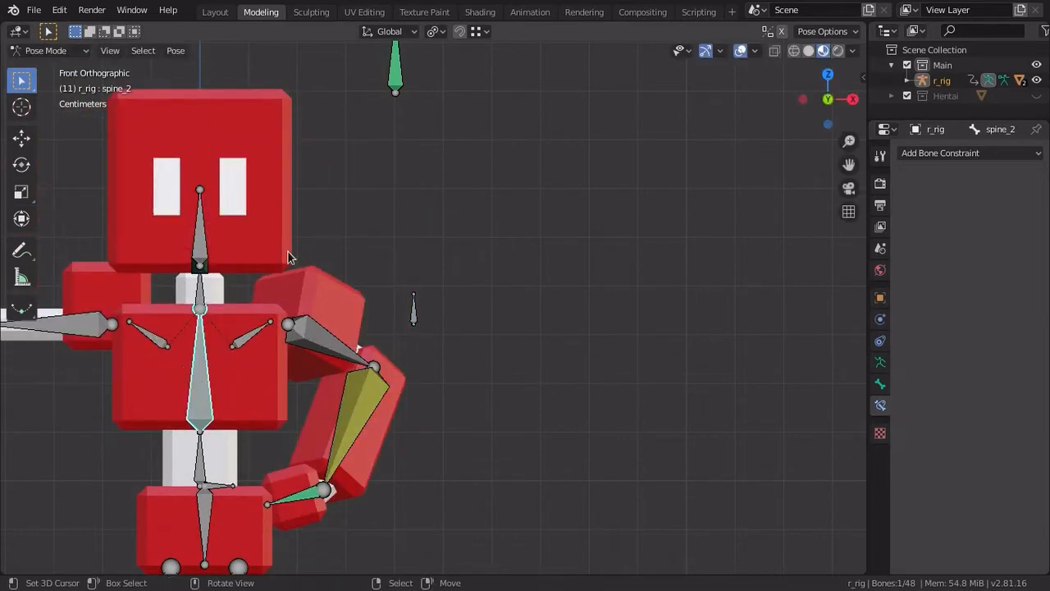
key(r)
right_click(389, 275)
scroll(389, 275, down, 4)
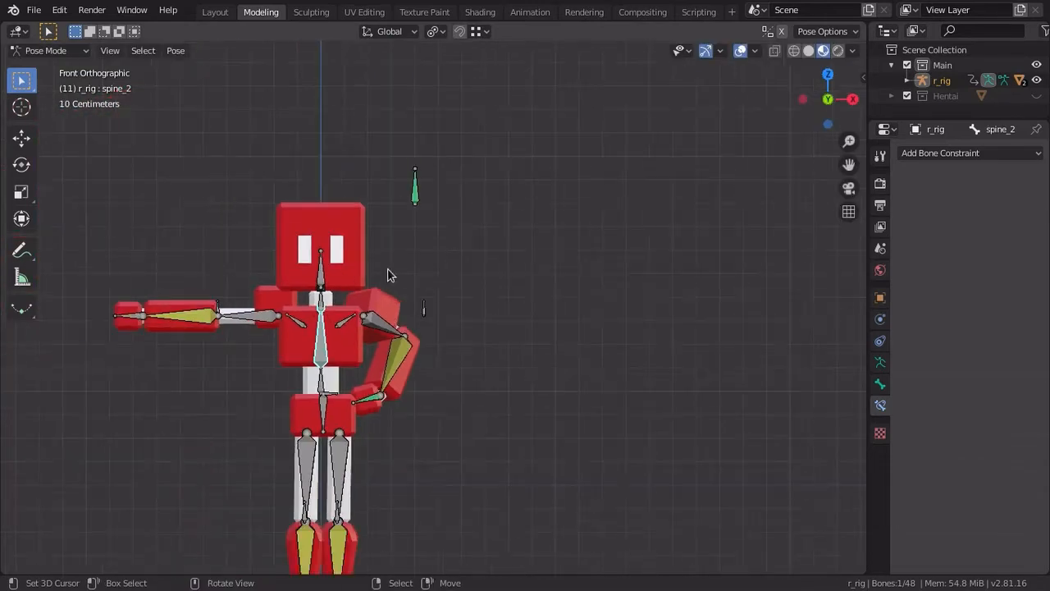
Step: Reset the location and rotation of the hand_guide_L bone and switch the armature to Edit Mode
right_click(374, 398)
key(alt+g)
key(alt+r)
shift+middle_drag(562, 242, 563, 255)
scroll(563, 255, up, 2)
key(Tab)
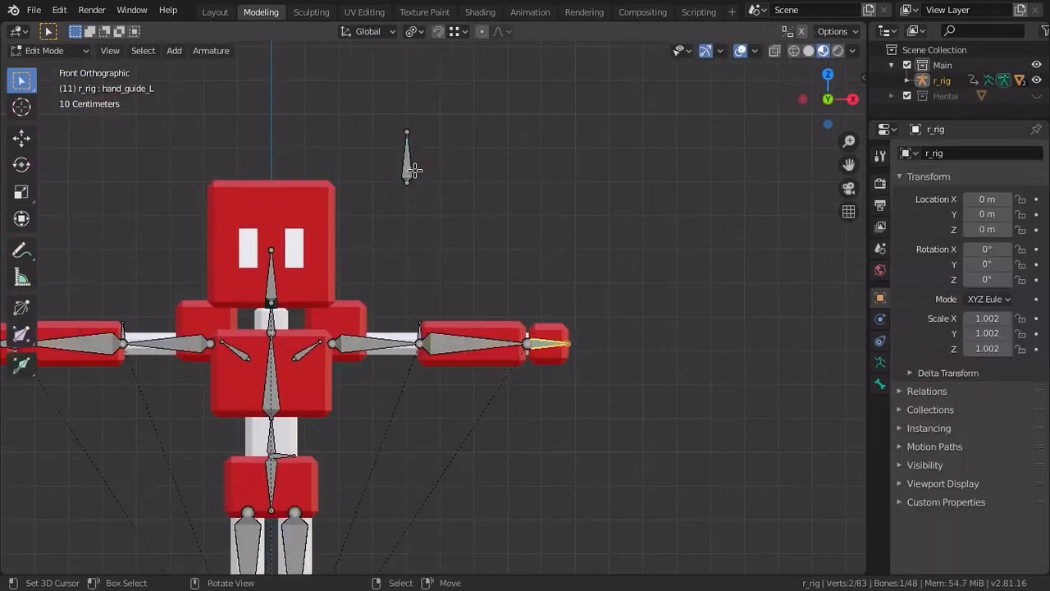
Step: Duplicate the headCtrl bone beside the head and place the copy about 0.1 m away along the X axis
right_click(412, 170)
scroll(423, 172, up, 2)
key(shift+d)
key(x)
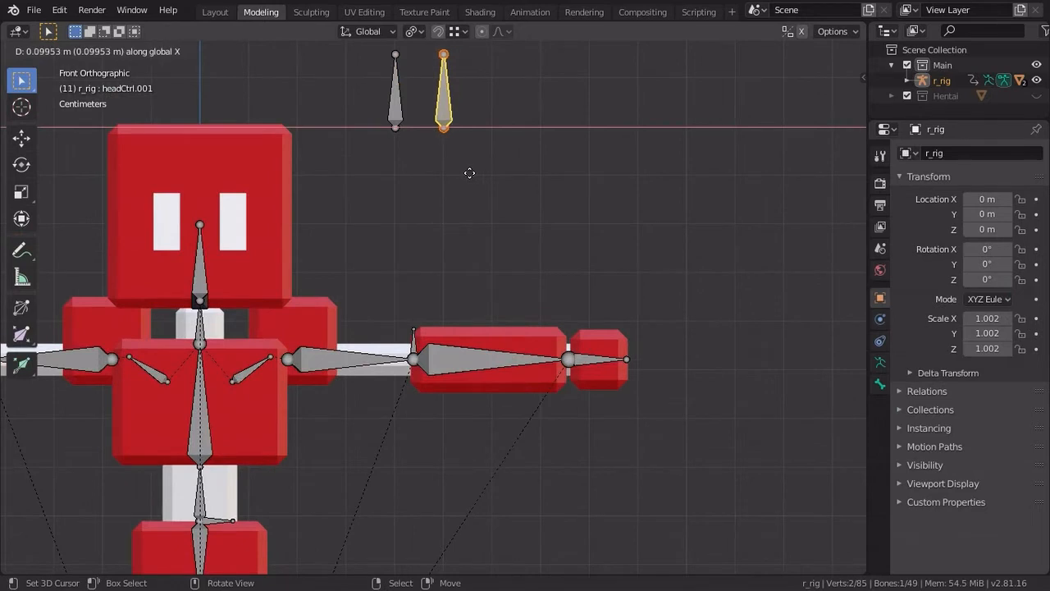
click(469, 173)
Step: Rename the duplicated control bone to armControl1
shift+scroll(513, 194, up, 3)
scroll(513, 194, up, 2)
click(880, 383)
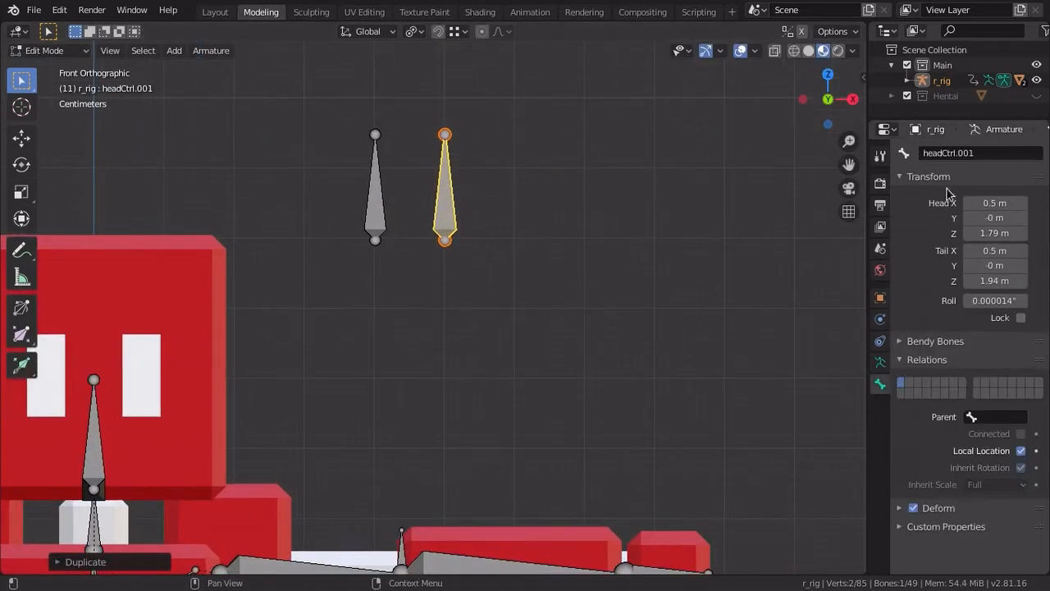
click(947, 153)
text(armC)
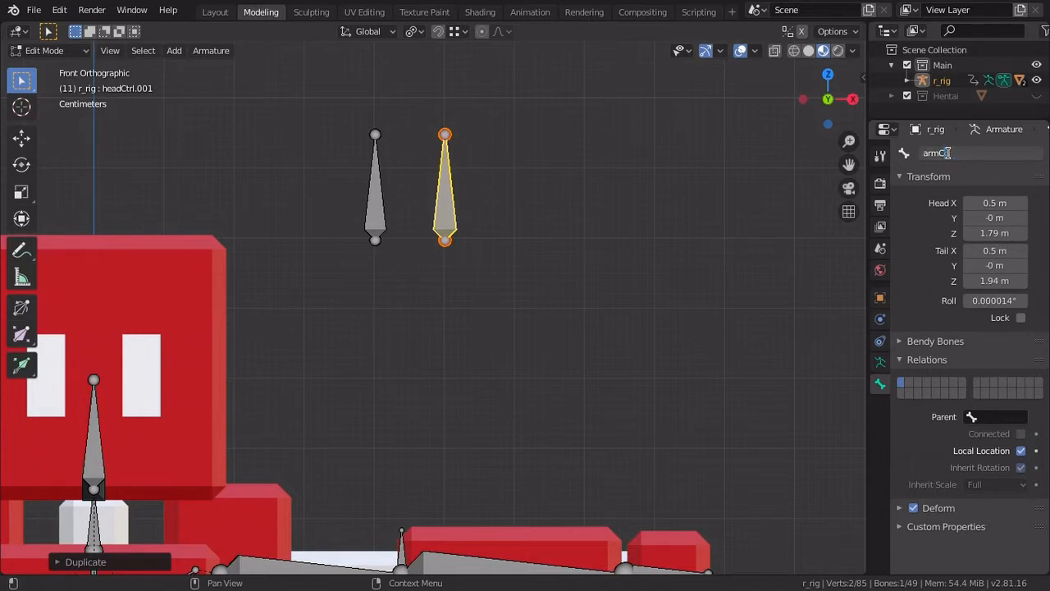
text(ontrol1)
key(Return)
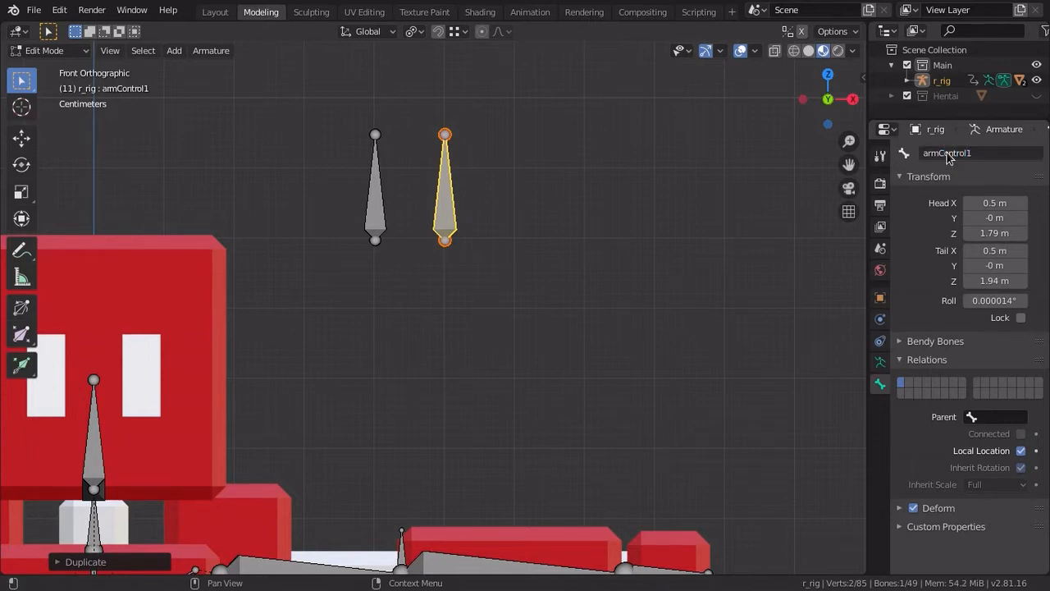
Step: Return to Pose Mode and add a driver to the influence of hand_guide_L's Child Of constraint that targets spine_2
key(ctrl+Tab)
scroll(429, 342, down, 3)
scroll(560, 484, up, 2)
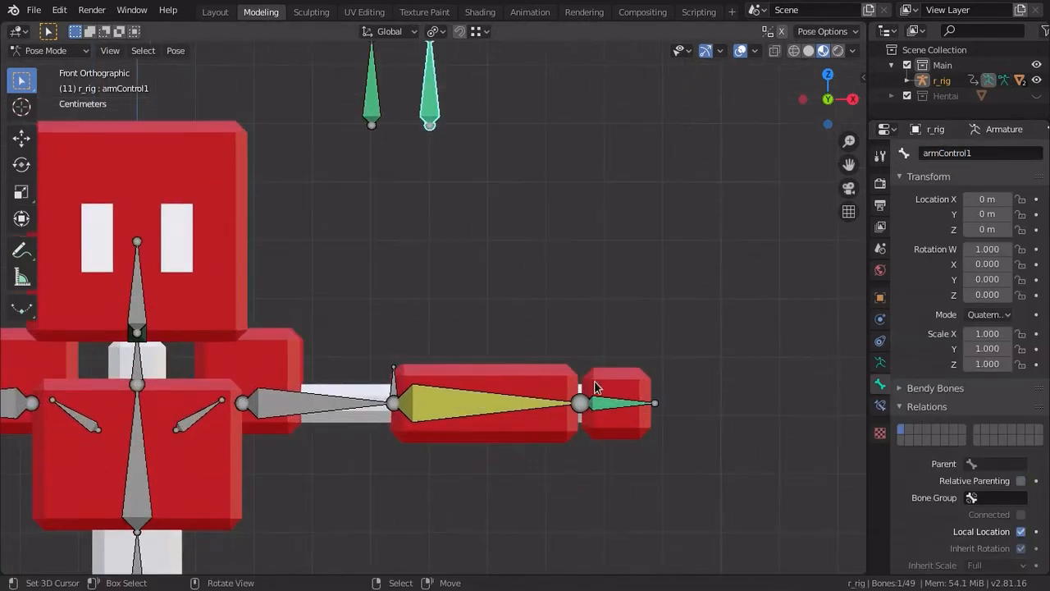
click(574, 462)
click(880, 405)
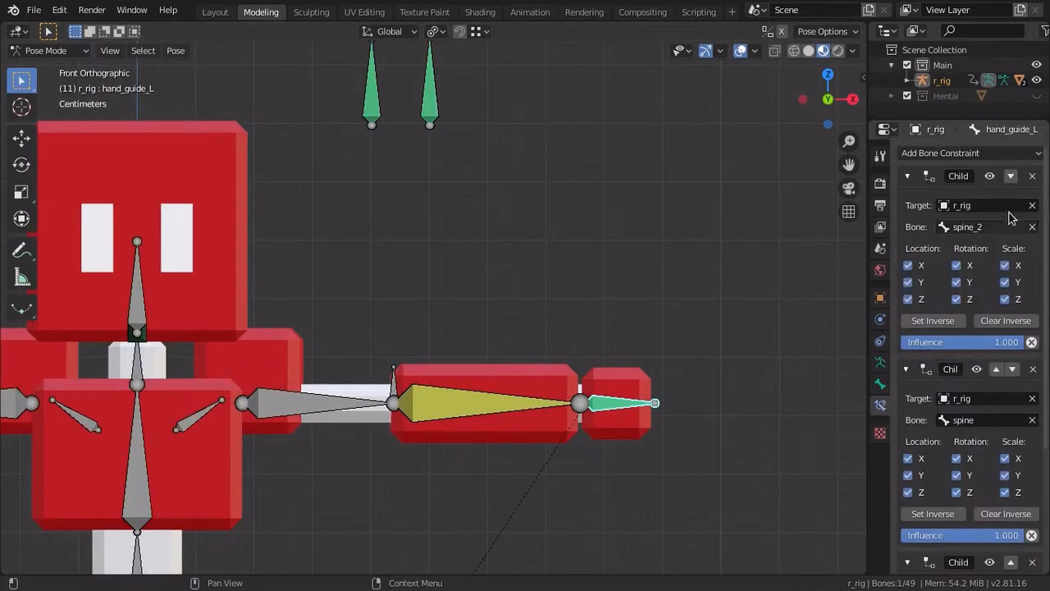
scroll(968, 246, down, 10)
scroll(970, 233, up, 10)
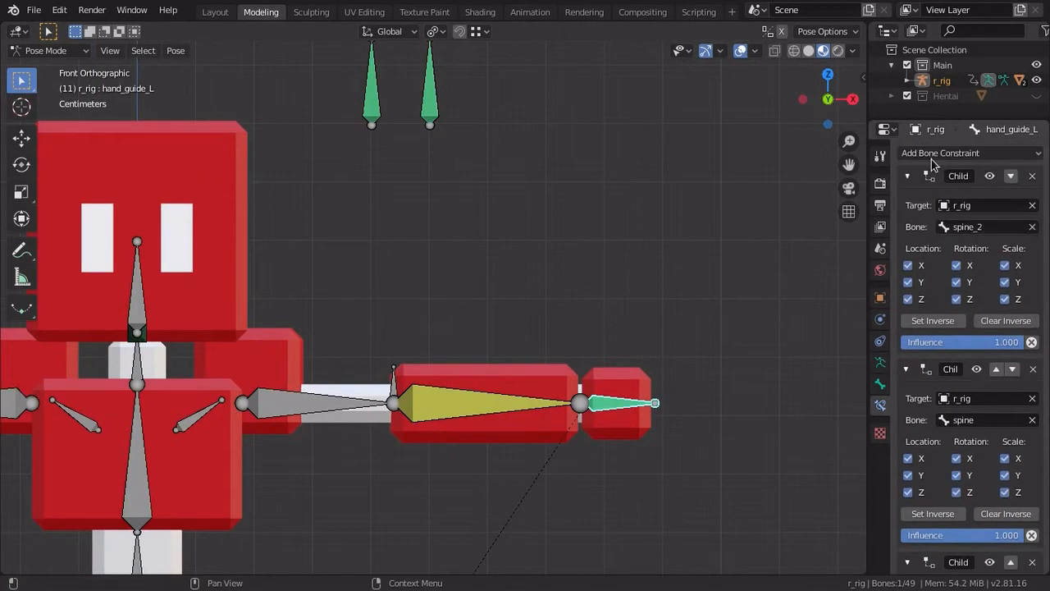
scroll(935, 328, down, 4)
scroll(943, 353, up, 4)
right_click(945, 349)
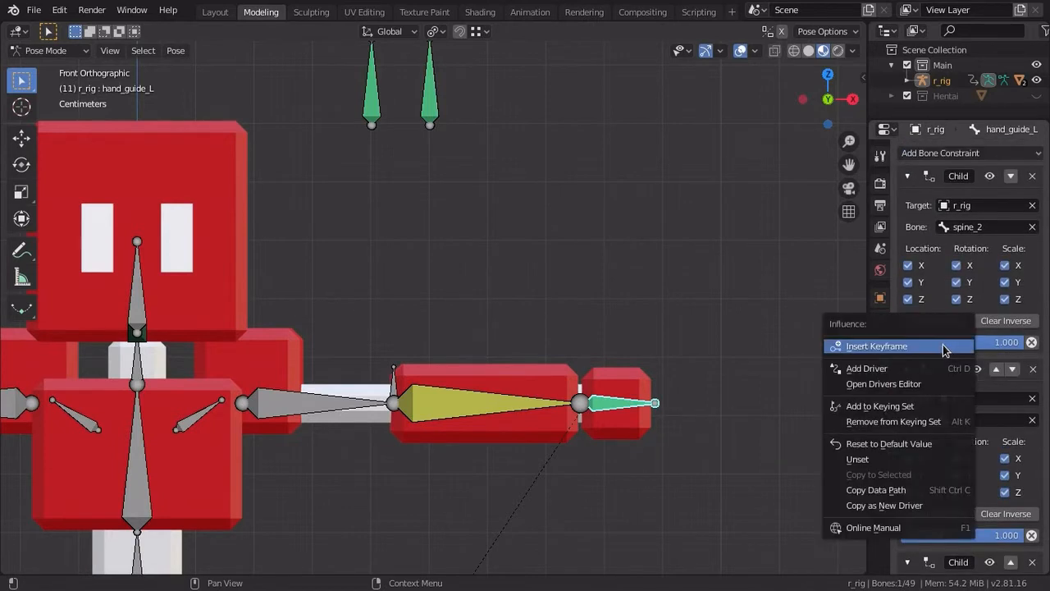
click(909, 375)
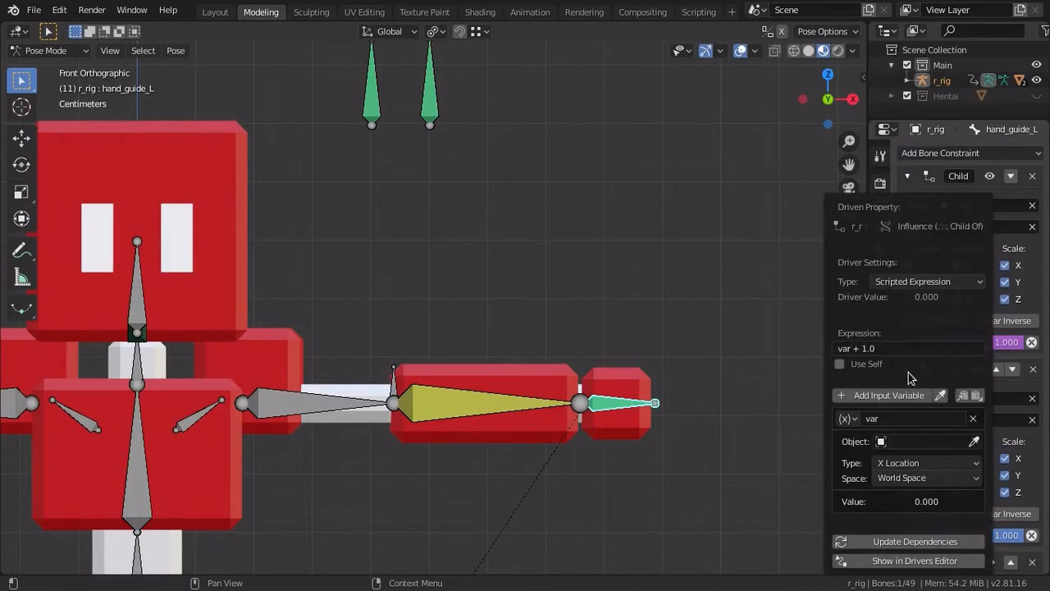
Step: Name the driver variable armControl1 and set its object to r_rig and its bone to armControl1
click(904, 418)
text(armControl1)
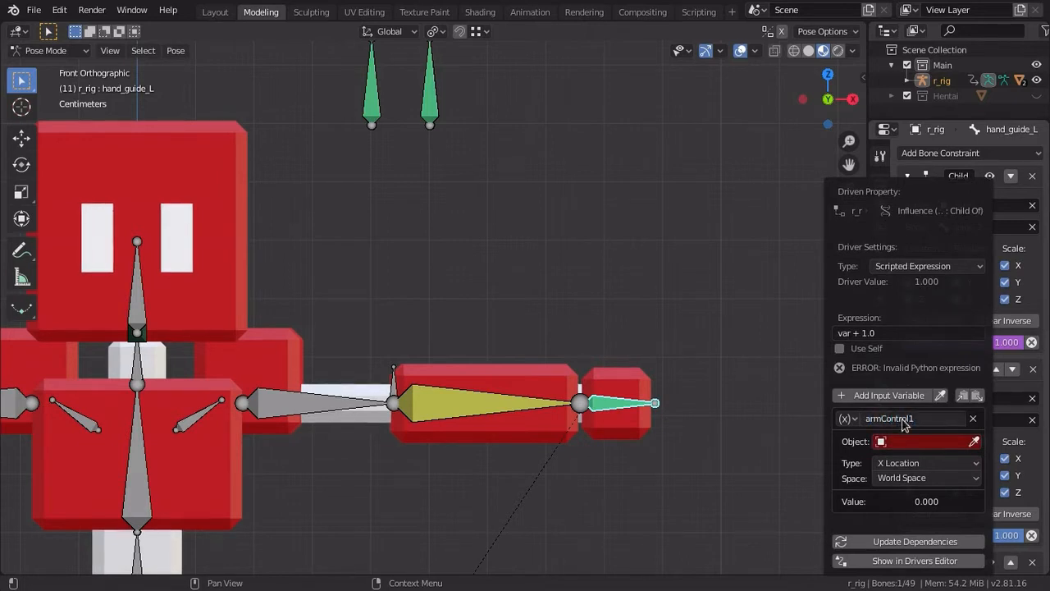
click(901, 441)
click(899, 317)
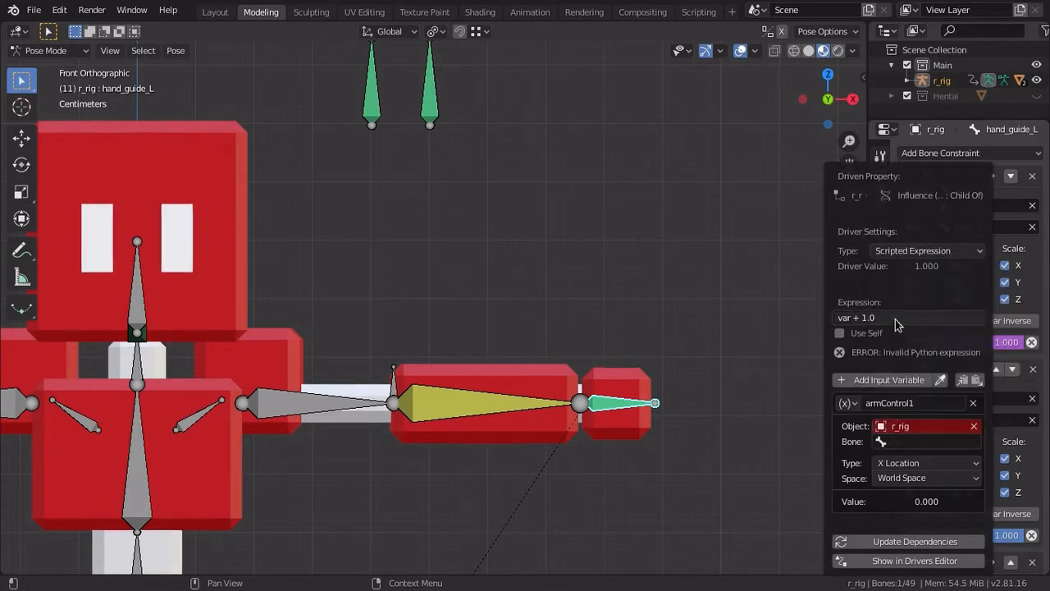
click(907, 443)
text(armc)
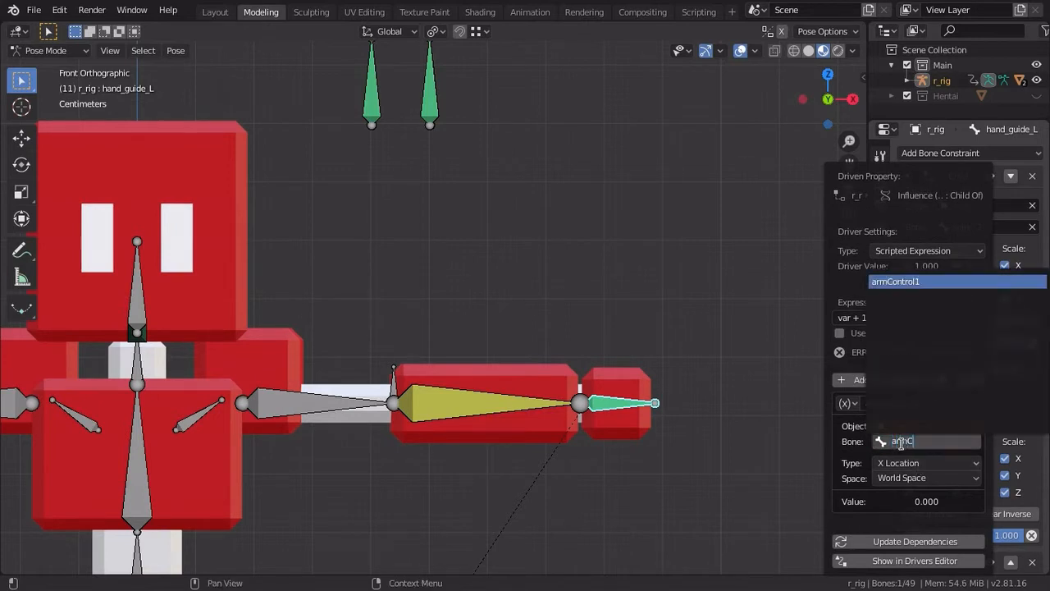
key(Return)
Step: Make the driver variable read the bone's Y Location in Local Space
click(894, 462)
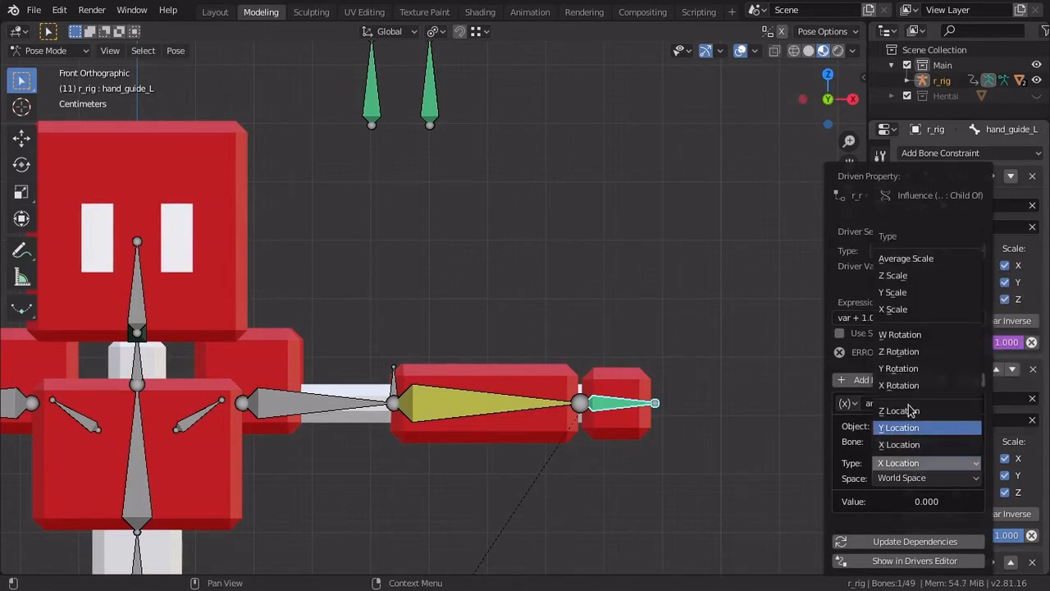
click(907, 428)
click(905, 477)
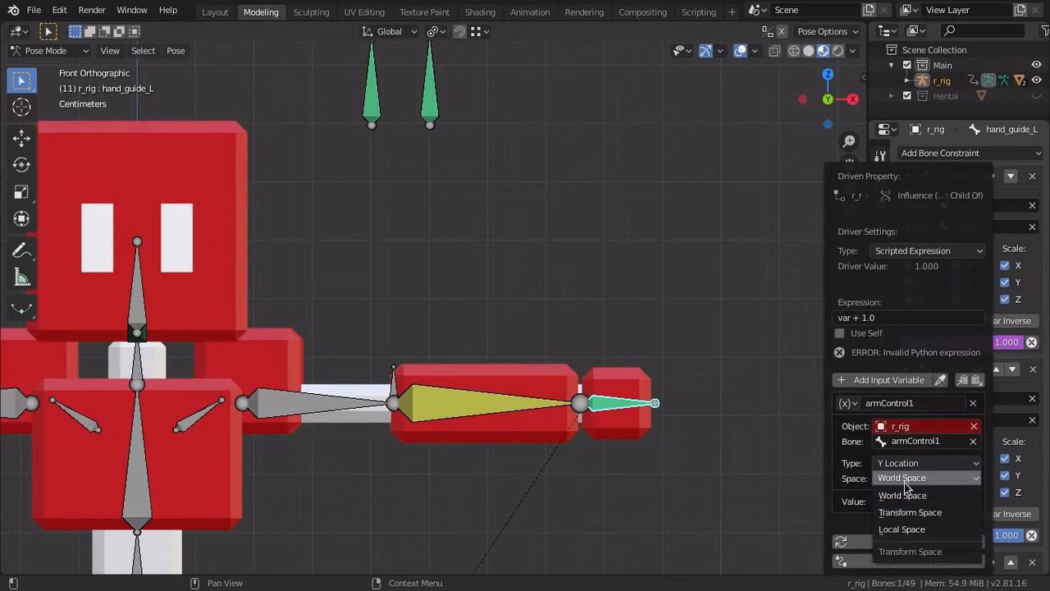
click(905, 531)
Step: Set the driver's scripted expression to armControl1*2
click(905, 402)
key(ctrl+c)
click(864, 317)
key(ctrl+v)
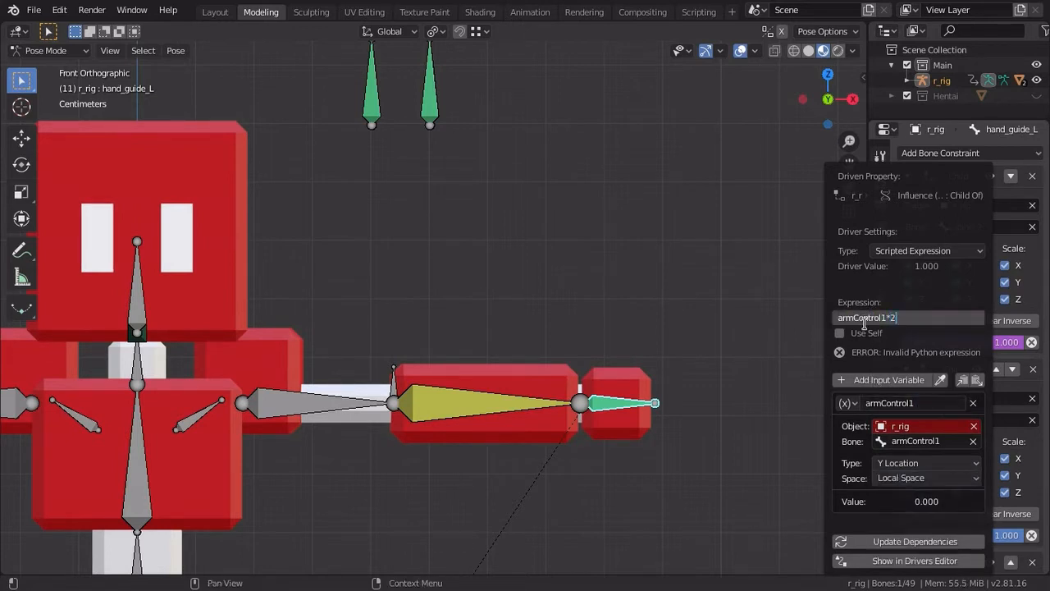
key(Return)
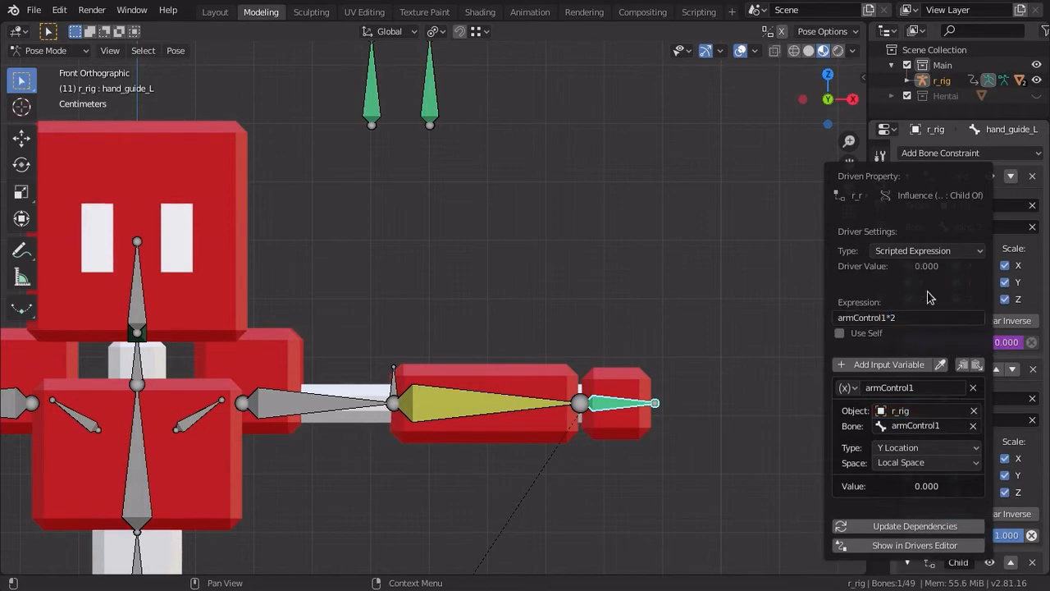
Step: Raise the armControl1 bone to its upper limit to test the driven influence
shift+middle_drag(655, 302, 748, 485)
scroll(581, 327, up, 2)
scroll(605, 328, down, 4)
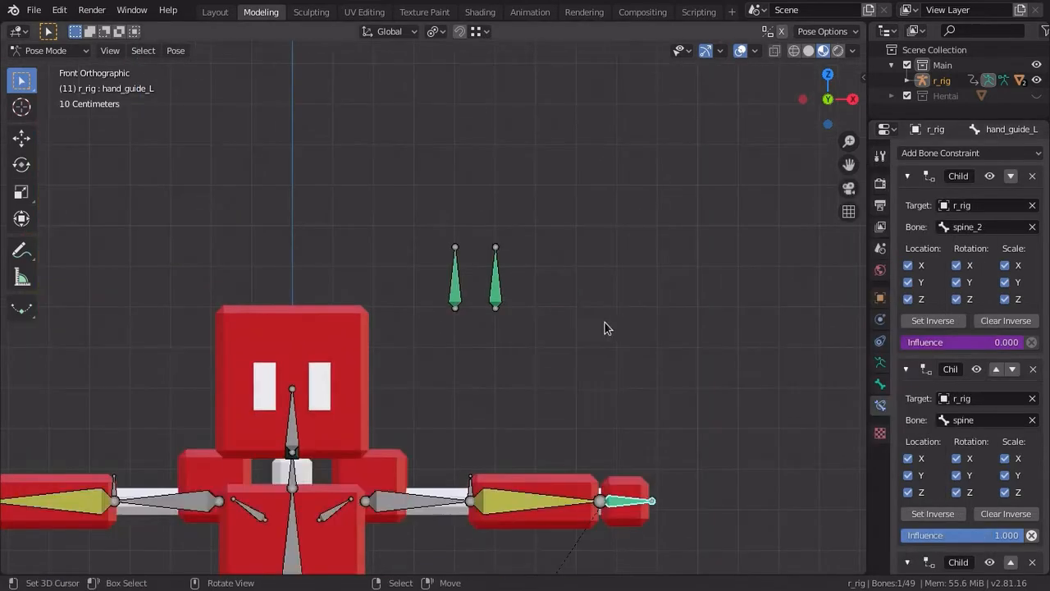
shift+middle_drag(604, 329, 600, 295)
right_click(494, 265)
key(g)
click(525, 53)
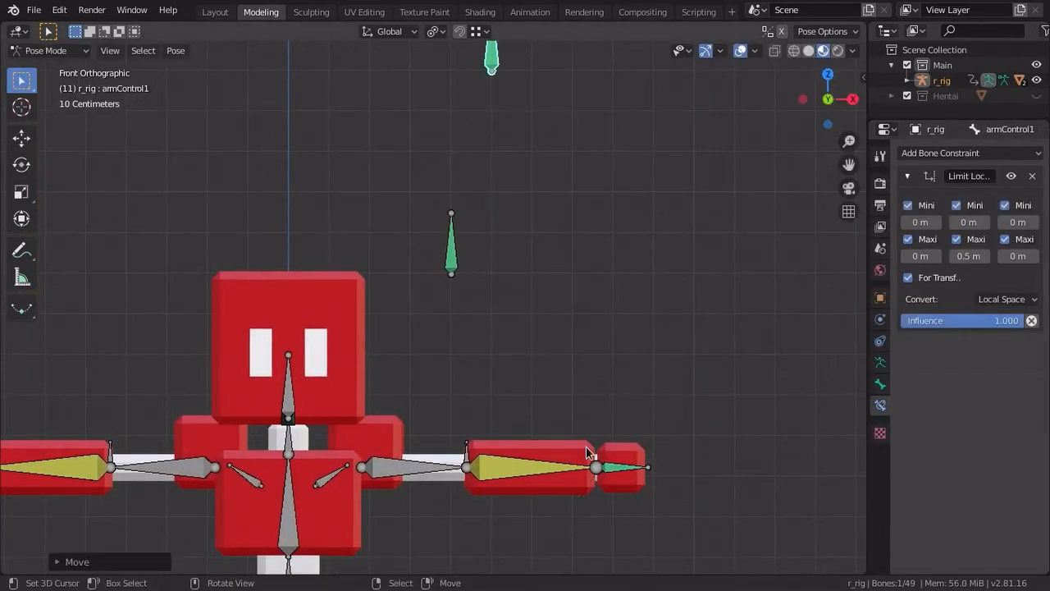
Step: Disable hand_guide_L's Child Of constraints that target the spine and hips bones
right_click(629, 468)
scroll(976, 242, down, 5)
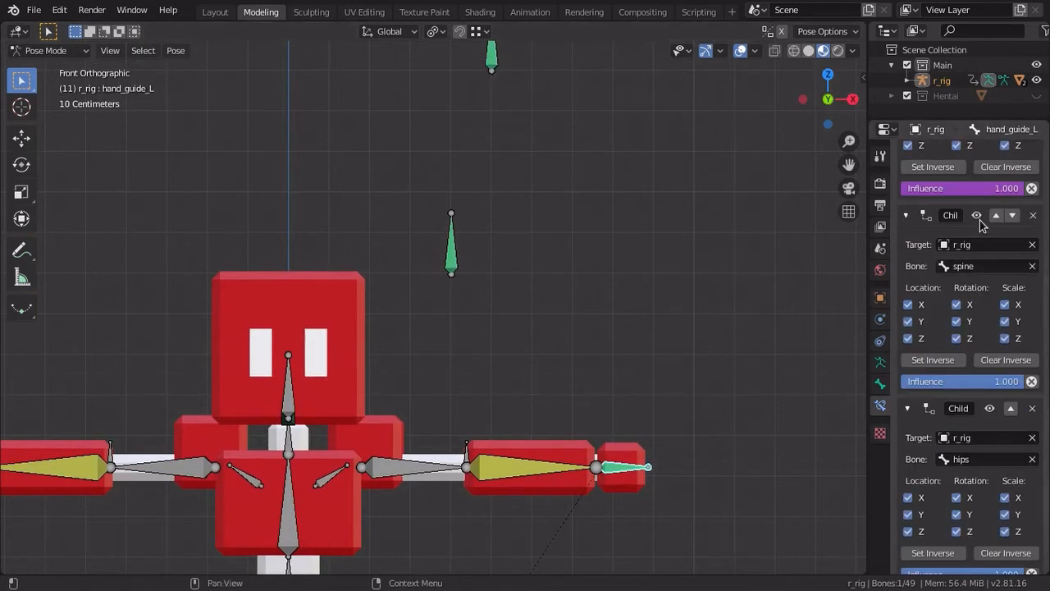
scroll(980, 268, down, 1)
scroll(976, 394, up, 5)
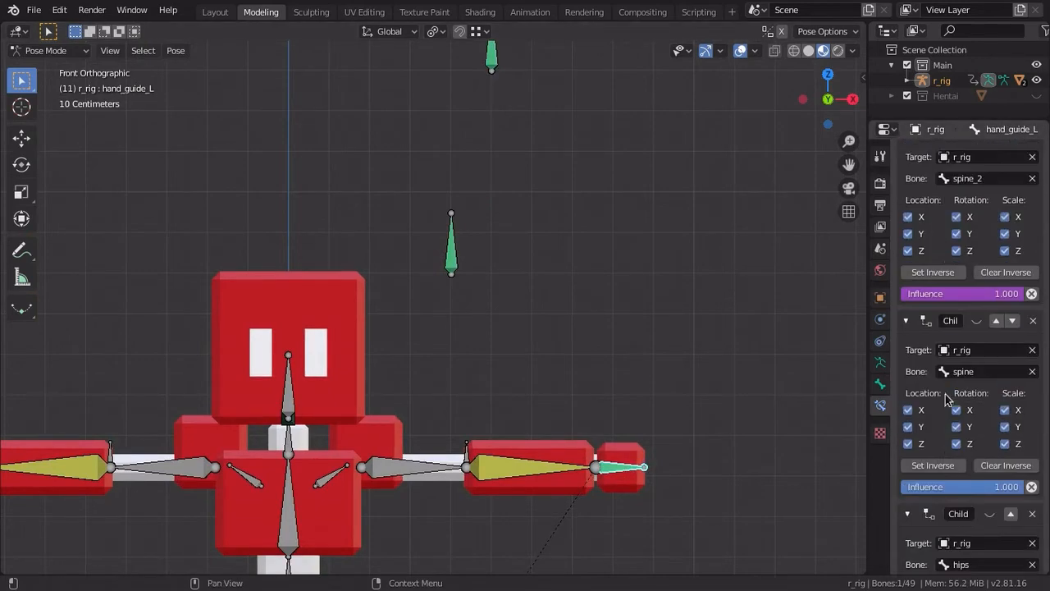
Step: Lower the armControl1 bone to its lower limit, level with headCtrl
scroll(629, 426, down, 4)
shift+middle_drag(630, 426, 629, 282)
shift+middle_drag(493, 198, 484, 349)
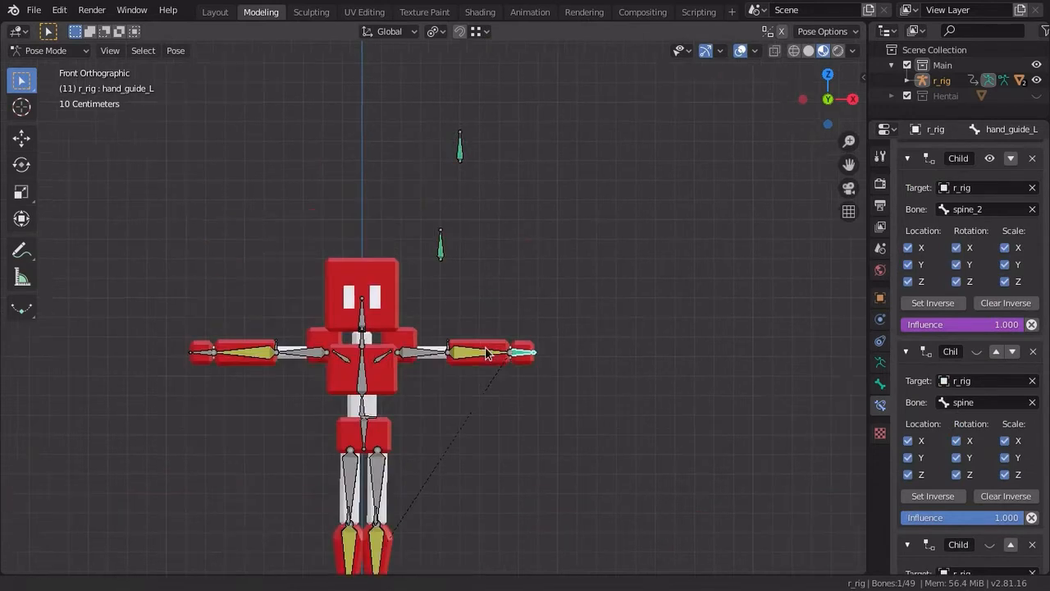
scroll(482, 349, up, 3)
scroll(450, 115, down, 2)
right_click(465, 160)
key(g)
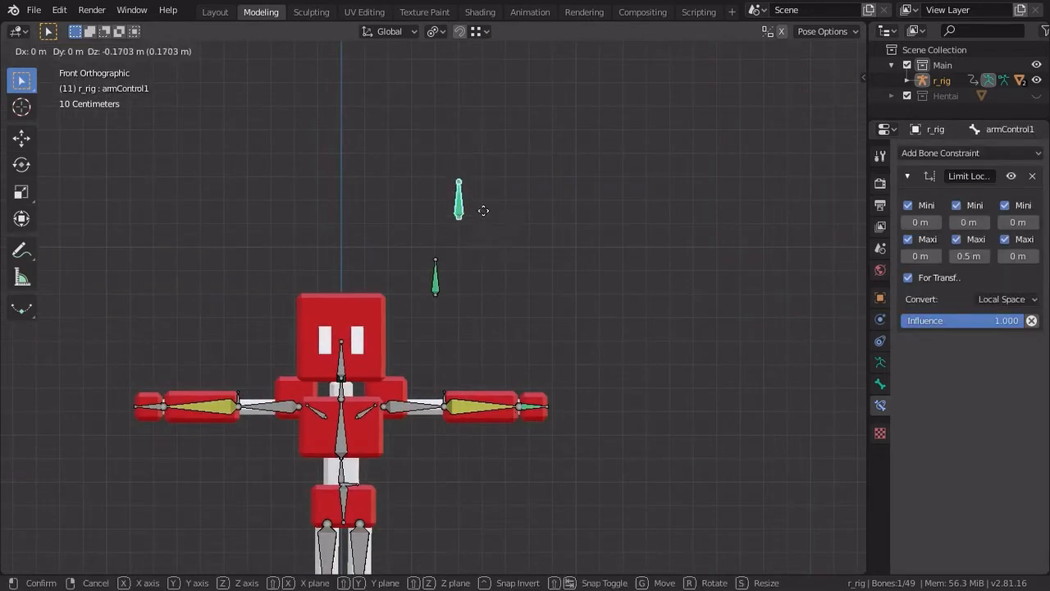
click(489, 370)
Step: Move hand_guide_L inwards and slightly down, then try rotating spine_2 to test how the hand follows and cancel the rotation
right_click(539, 402)
key(g)
click(494, 425)
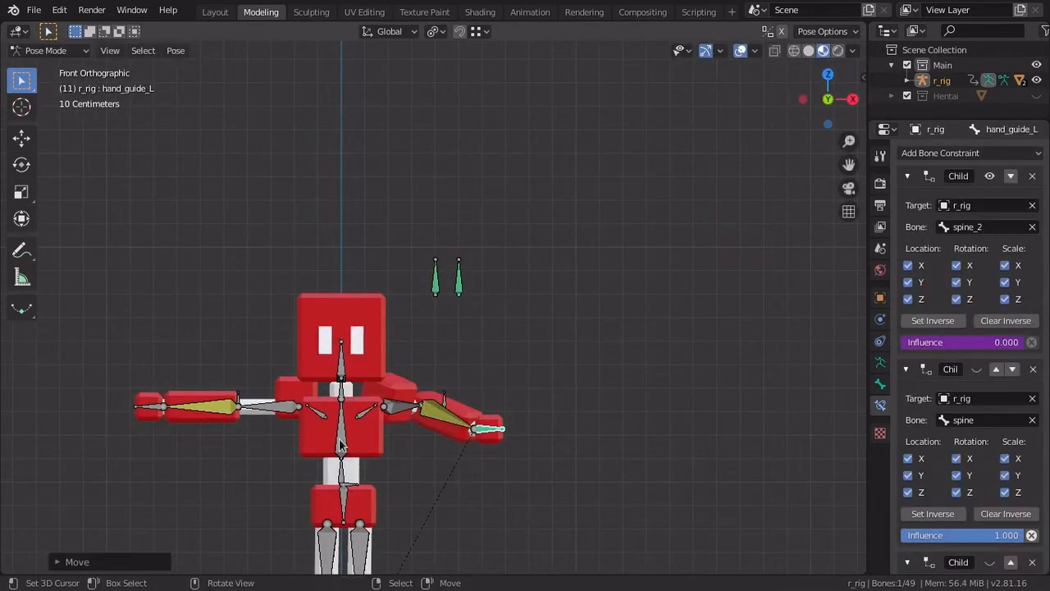
right_click(349, 426)
key(r)
right_click(469, 371)
Step: Raise the armControl1 bone back to its upper limit
right_click(468, 296)
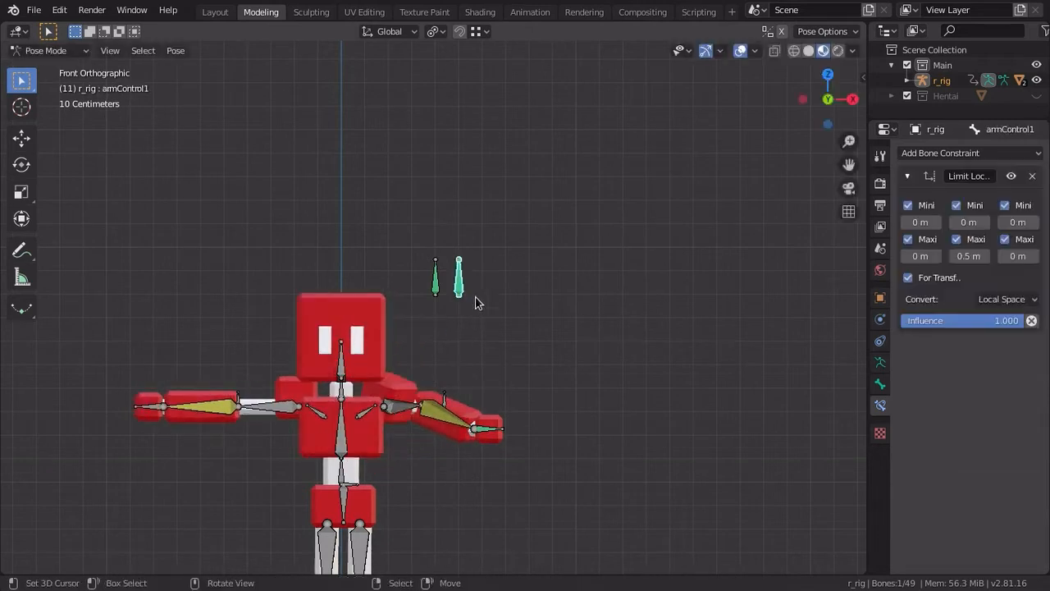
key(g)
click(508, 270)
Step: Move hand_guide_L up to bend the arm upwards, then try rotating spine_2 and cancel the rotation
right_click(495, 436)
key(g)
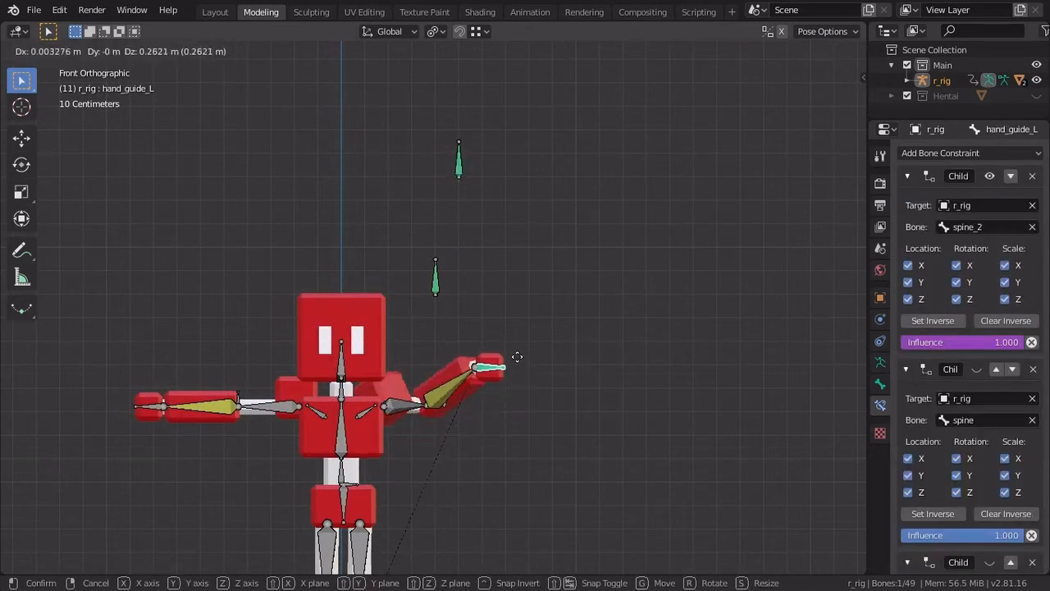
click(486, 366)
right_click(365, 415)
key(r)
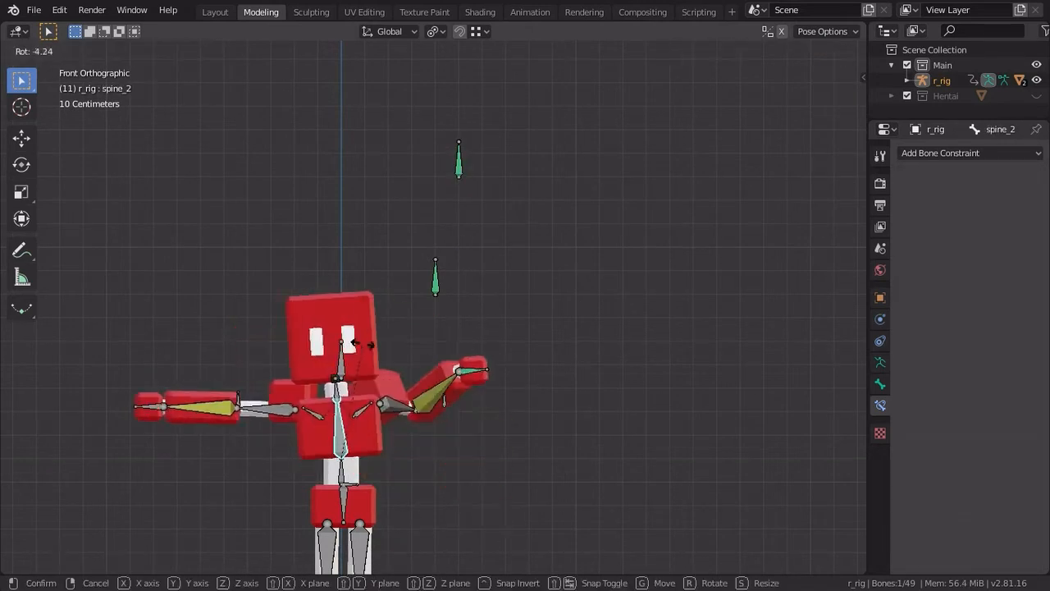
right_click(564, 320)
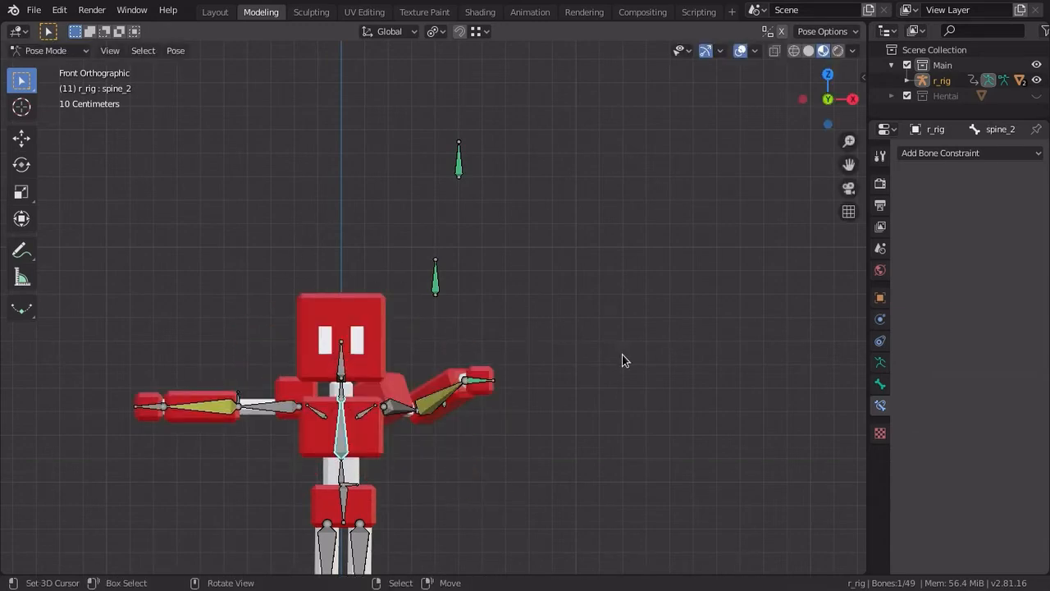
Step: Examine the target bones and influences of hand_guide_L's three Child Of constraints
scroll(566, 378, up, 5)
right_click(525, 430)
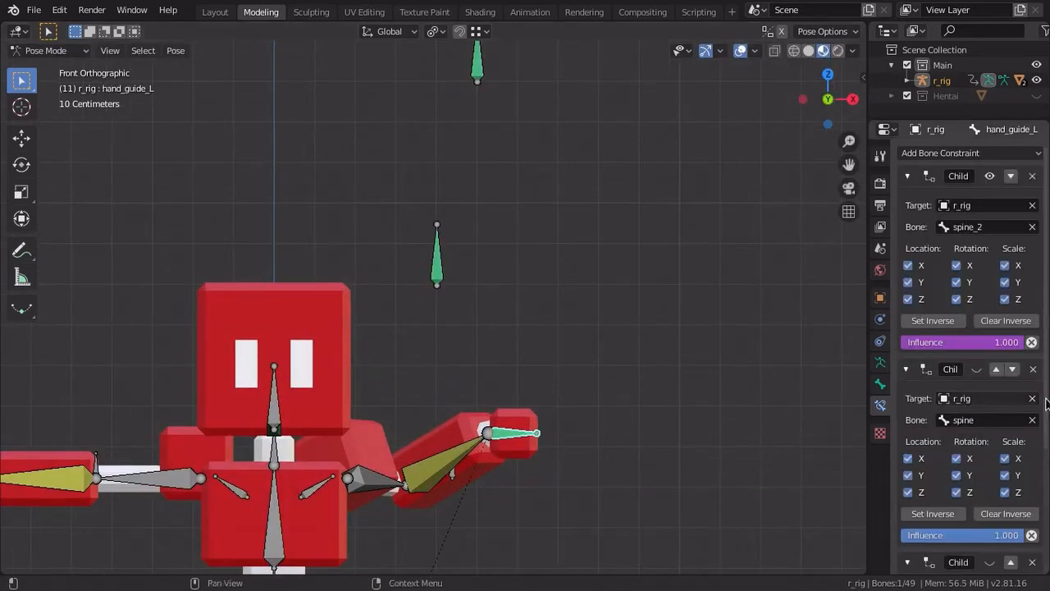
scroll(935, 328, down, 5)
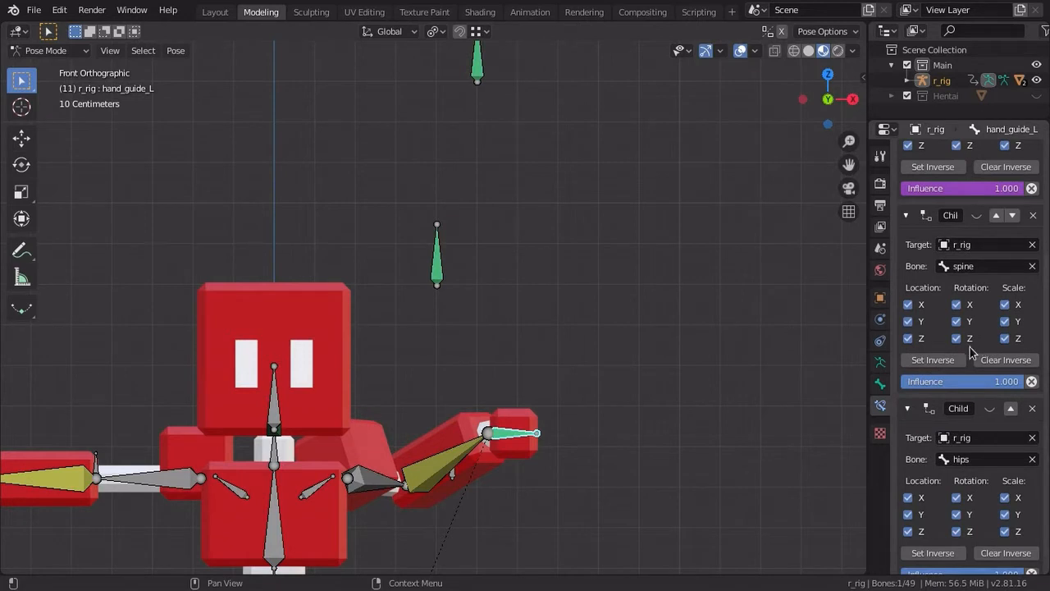
scroll(961, 273, up, 3)
scroll(958, 385, down, 4)
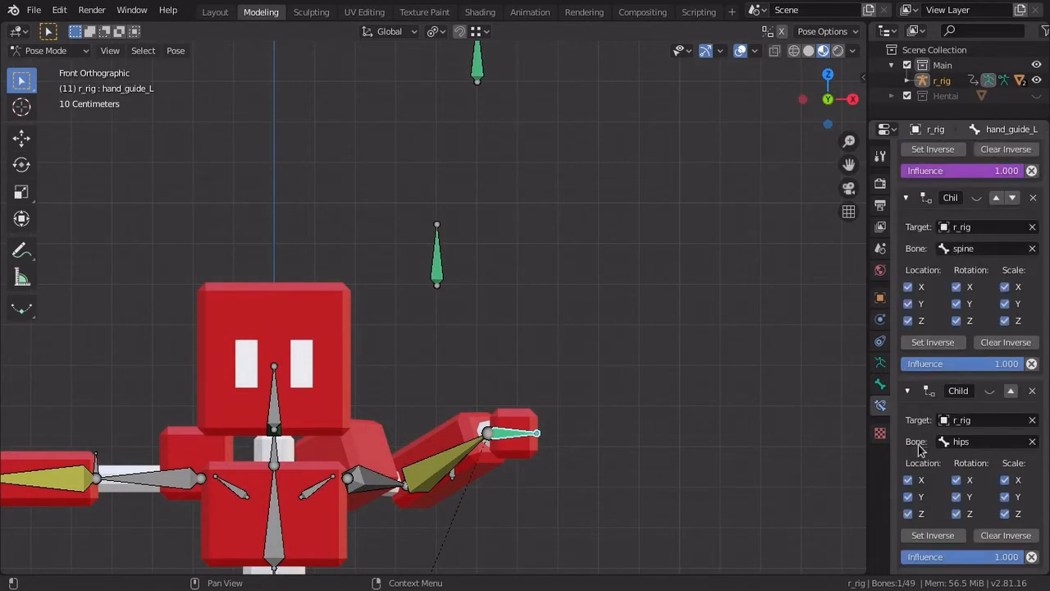
scroll(956, 352, up, 1)
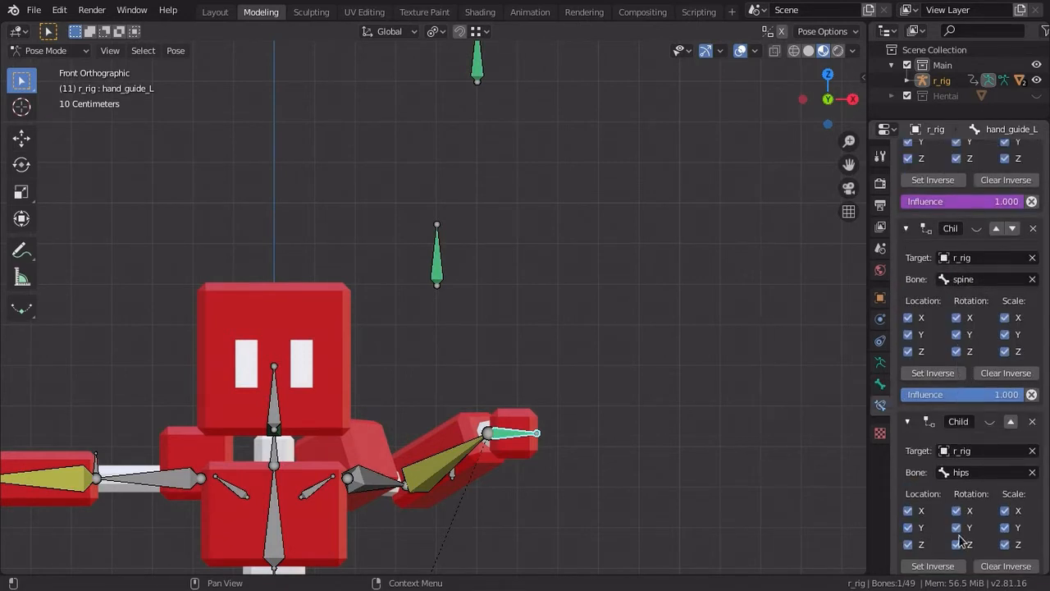
scroll(942, 314, down, 1)
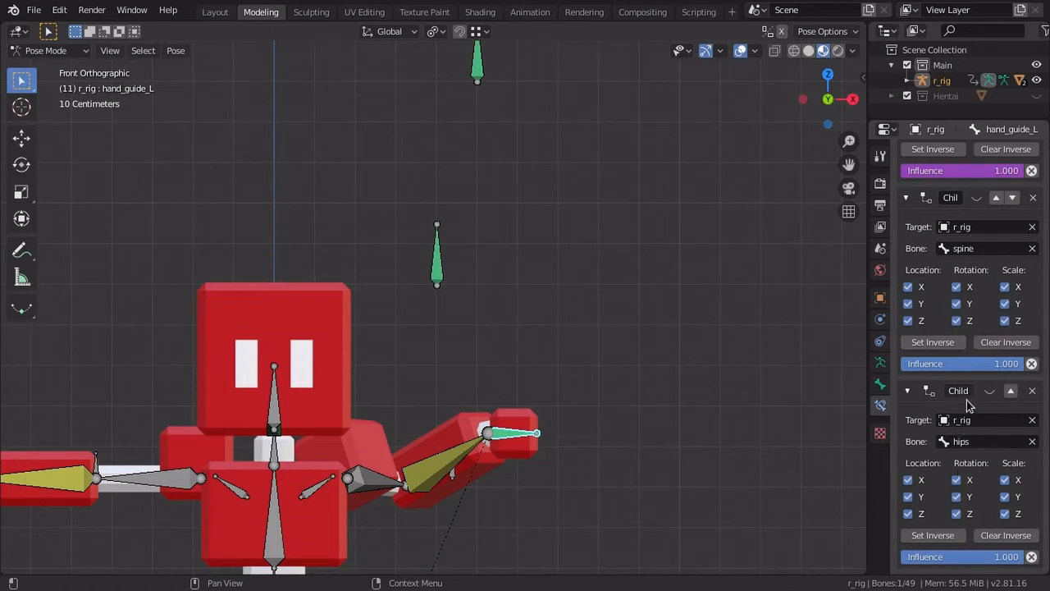
scroll(959, 406, up, 5)
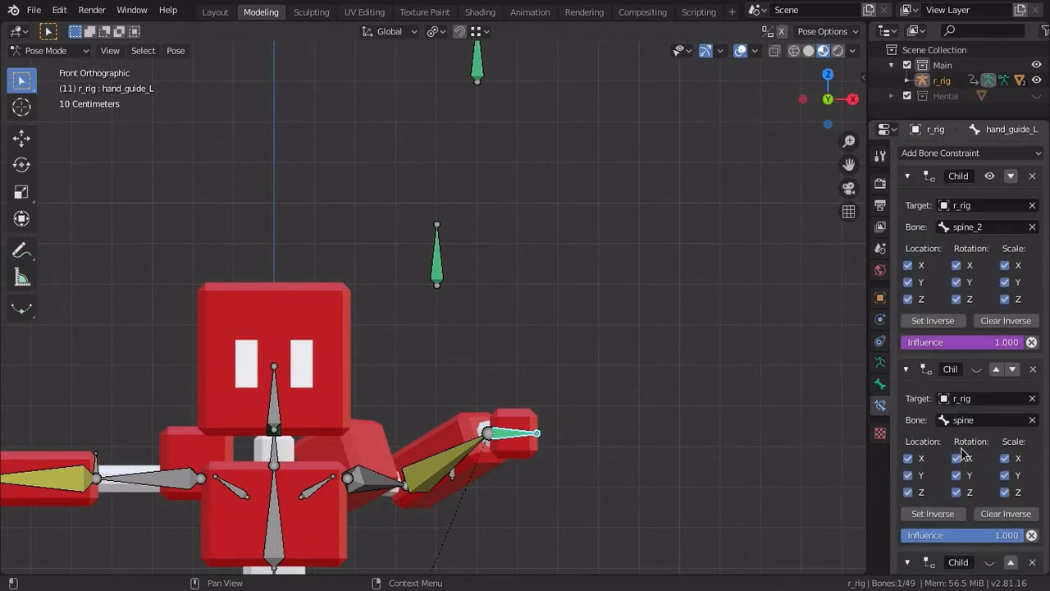
scroll(968, 434, down, 5)
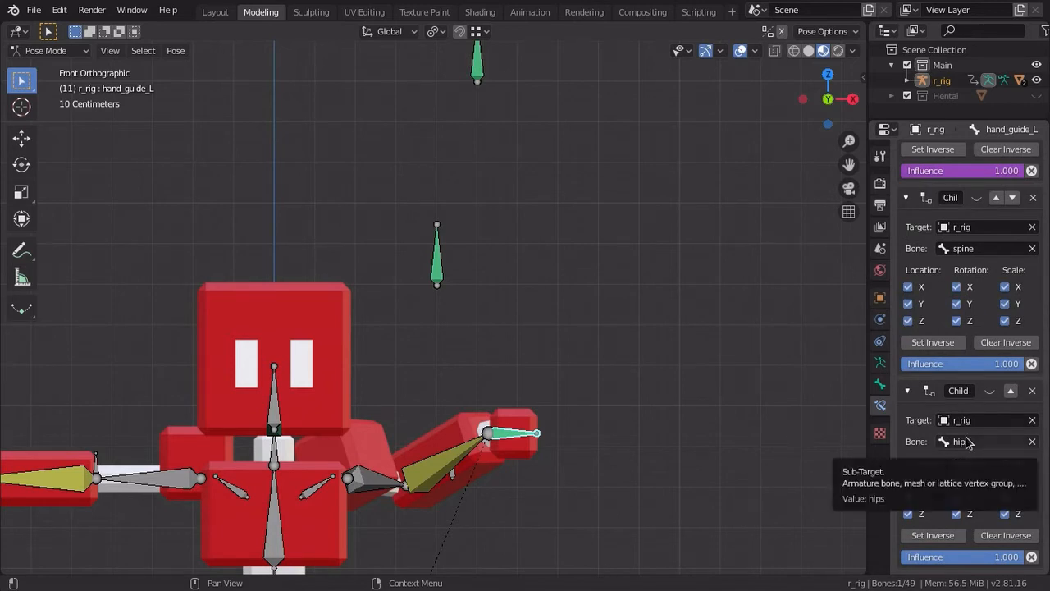
scroll(966, 436, up, 5)
Step: Collapse all three of hand_guide_L's Child Of constraints
click(907, 176)
click(906, 202)
click(907, 232)
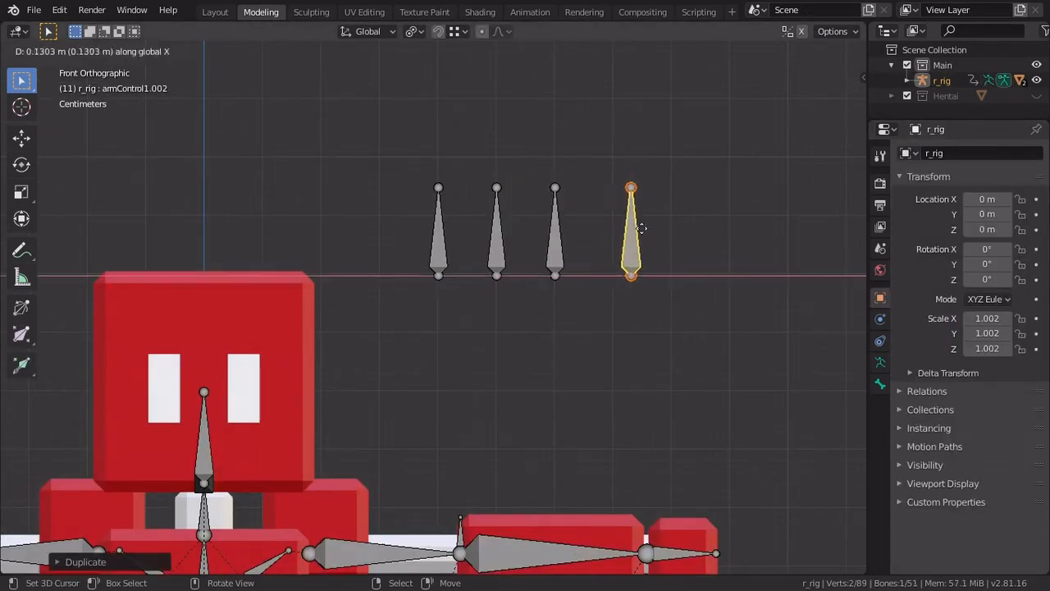
Step: Place the duplicated control bone beside the other three and name the two new bones armControl2 and armControl3
click(636, 227)
click(947, 153)
text(armControl3)
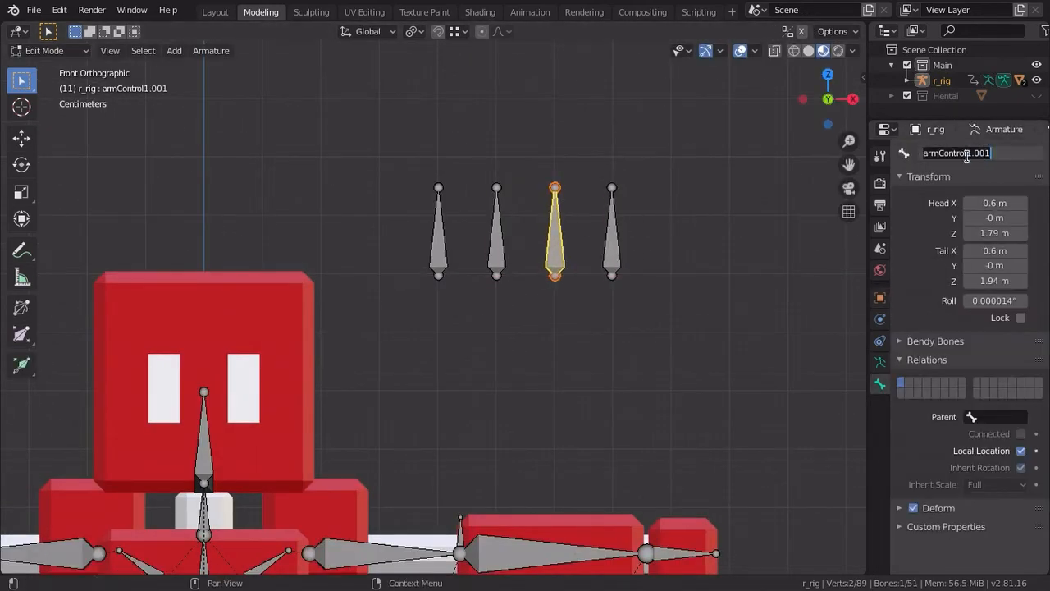
key(Return)
Step: Add a driver to the influence of hand_guide_L's Child Of constraint that targets the spine bone
scroll(609, 301, down, 3)
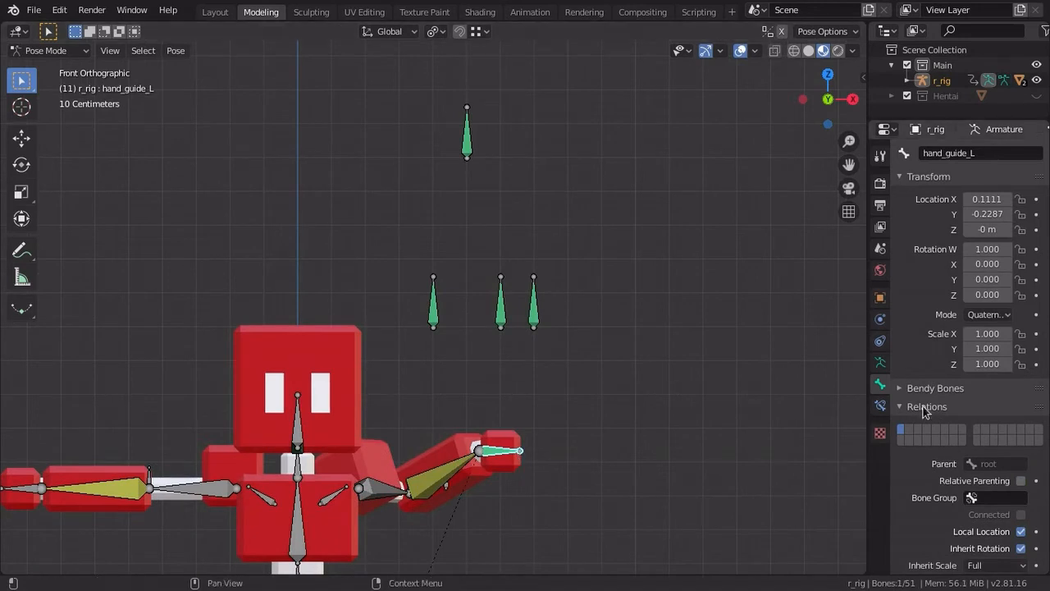
click(880, 405)
right_click(951, 369)
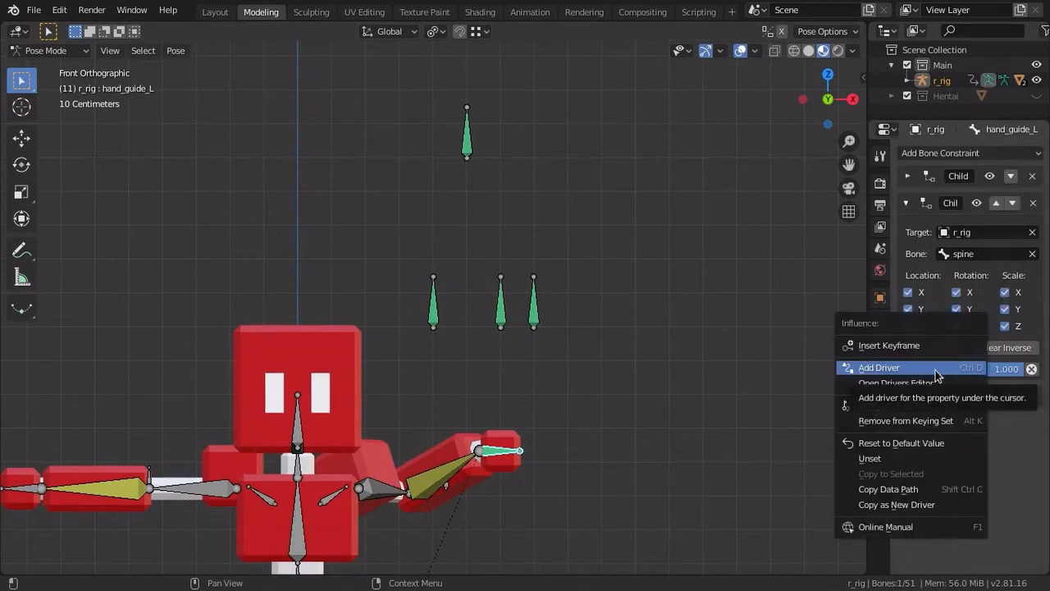
click(911, 367)
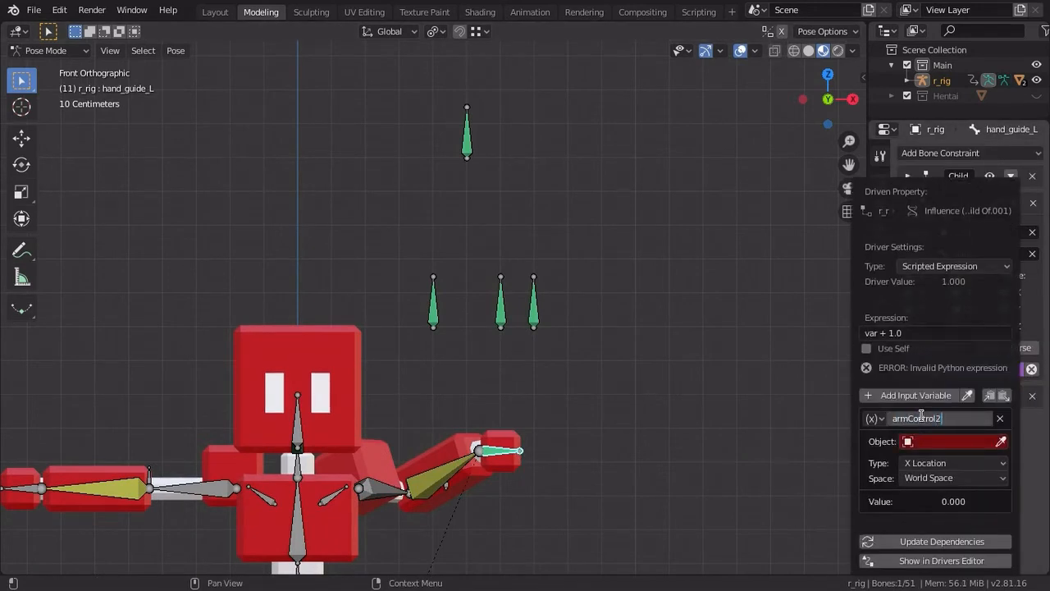
Step: Name the driver variable armControl2 and make it read the Y Location of r_rig's armControl2 bone in Local Space
click(929, 441)
click(905, 316)
click(933, 461)
click(932, 429)
click(934, 478)
click(934, 527)
click(932, 443)
text(arm)
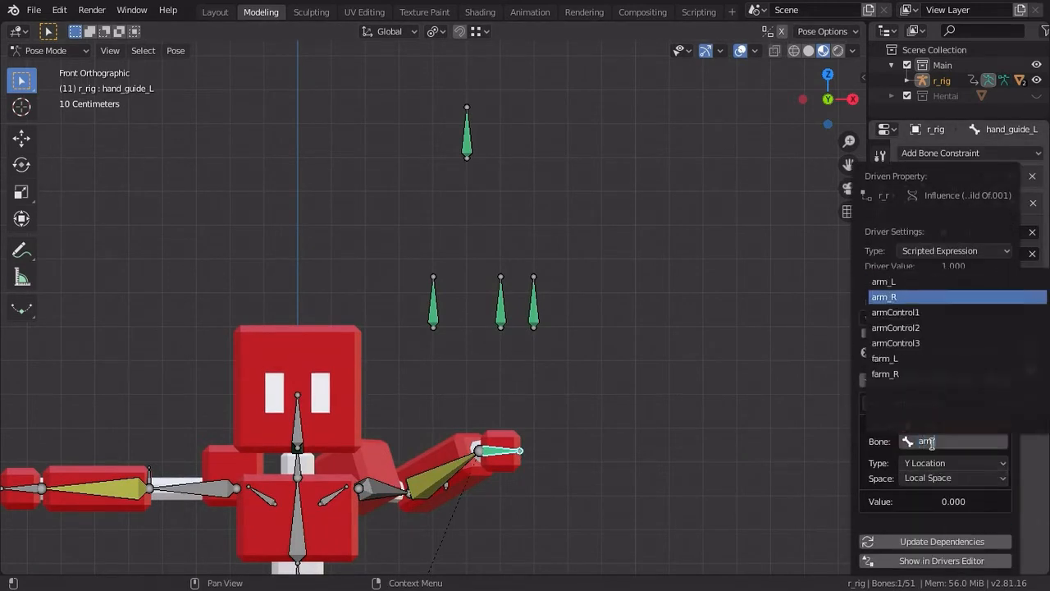
click(895, 328)
Step: Set the spine influence driver's expression to armControl2*2
key(ctrl+c)
click(912, 319)
key(ctrl+v)
text(*2)
key(Return)
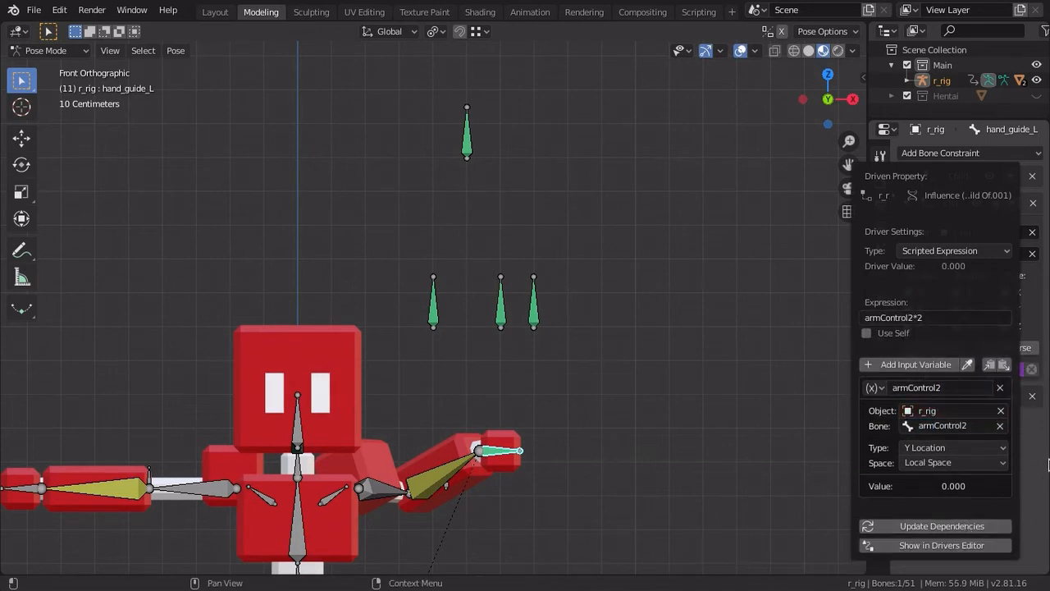
Step: Collapse the spine Child Of constraint, expand the hips one and add a driver to its influence
click(907, 204)
click(907, 232)
right_click(970, 397)
click(970, 399)
right_click(955, 397)
click(939, 378)
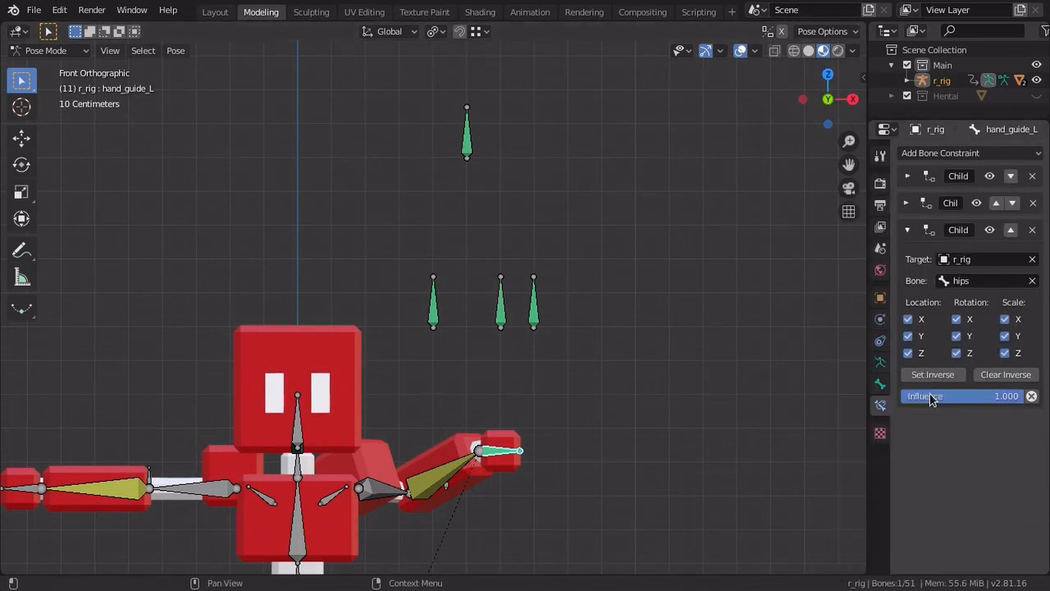
right_click(931, 399)
click(902, 400)
Step: Make the hips driver's variable read the Y Location of r_rig's armControl3 bone in Local Space
click(886, 440)
click(883, 313)
click(889, 441)
text(arm)
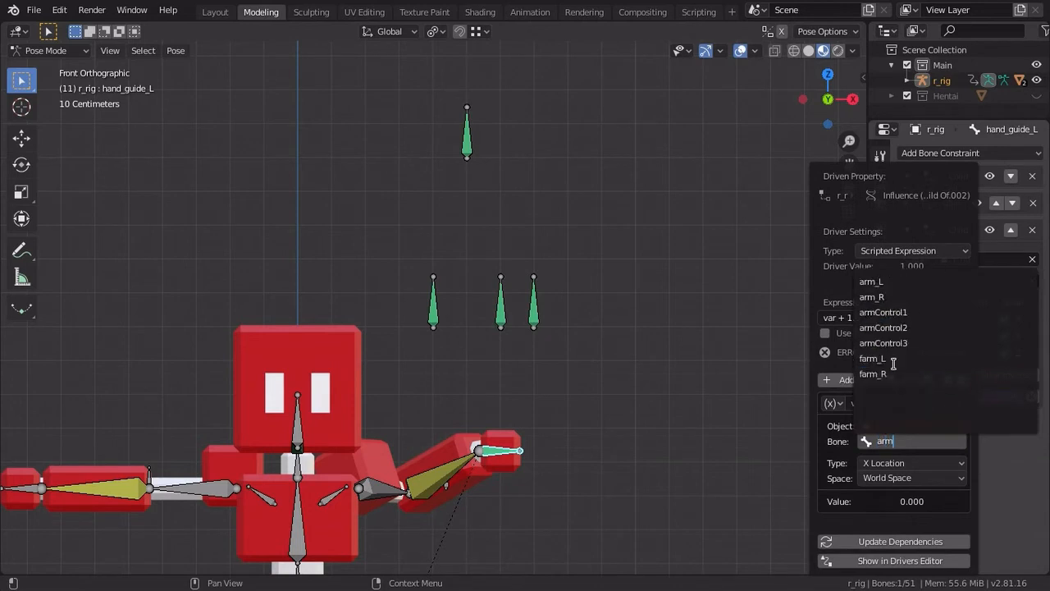
click(893, 344)
click(913, 464)
click(901, 429)
click(913, 478)
click(912, 524)
Step: Rename the driver variable to armControl3 and set the expression to armControl3*3
click(880, 403)
text(arm)
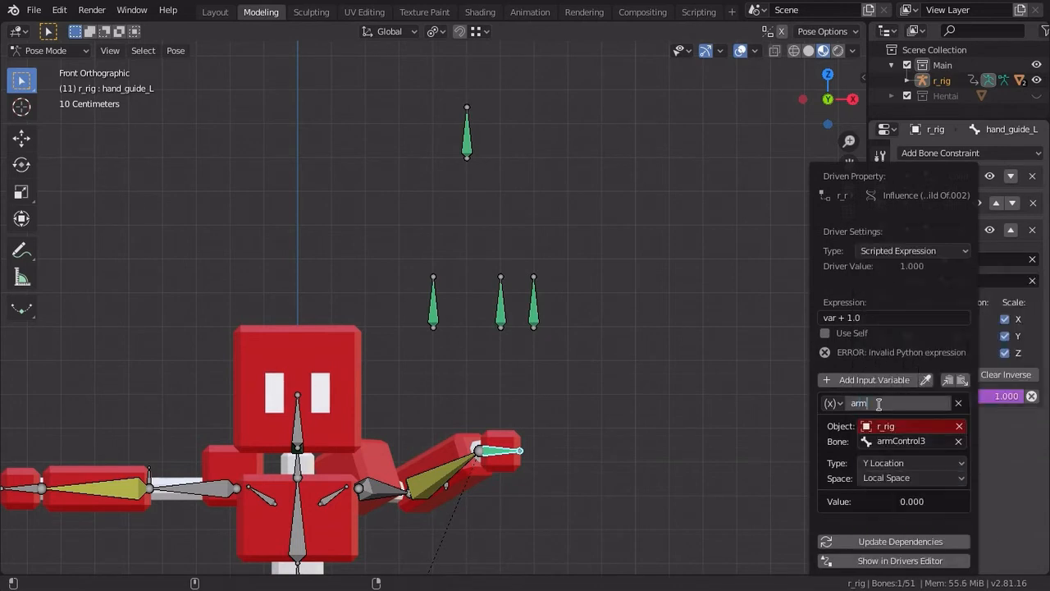
text(Control3)
key(Return)
click(881, 407)
key(ctrl+c)
click(861, 319)
key(ctrl+v)
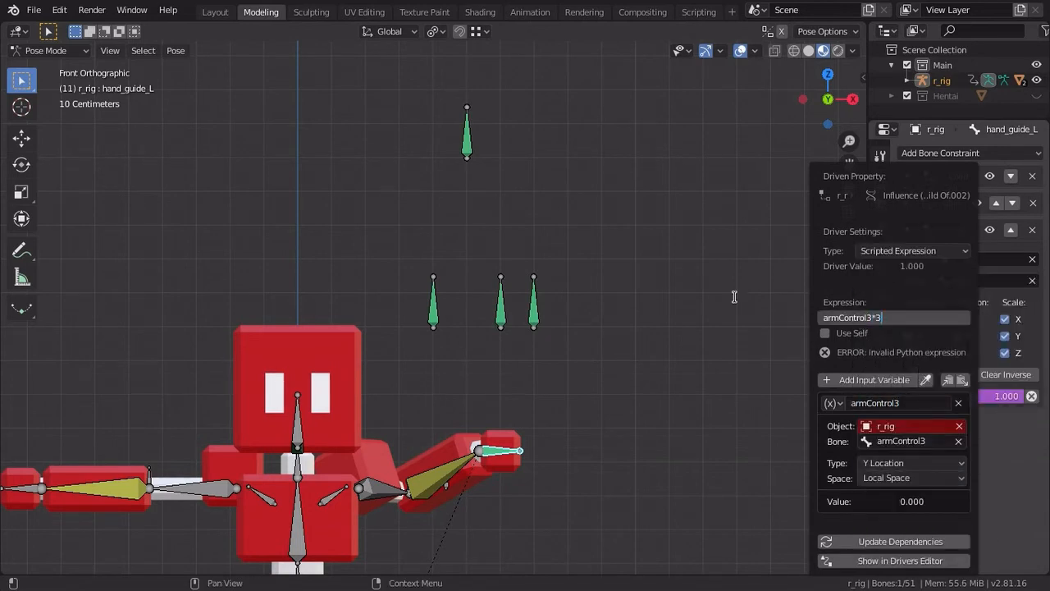
text(*3)
key(Return)
Step: Clear the armControl1 bone's location and select hand_guide_L
click(466, 135)
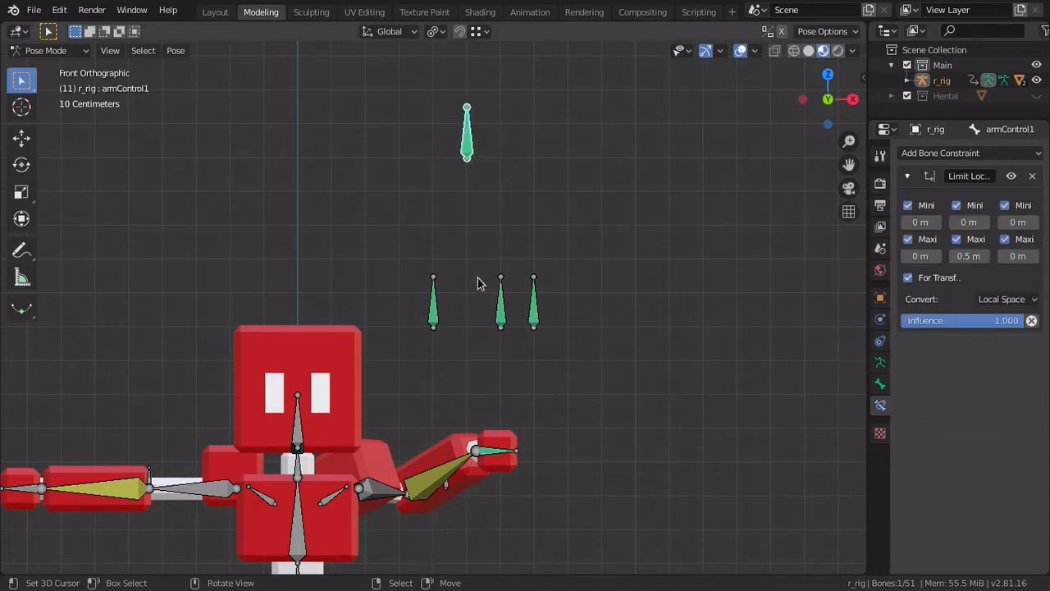
key(alt+g)
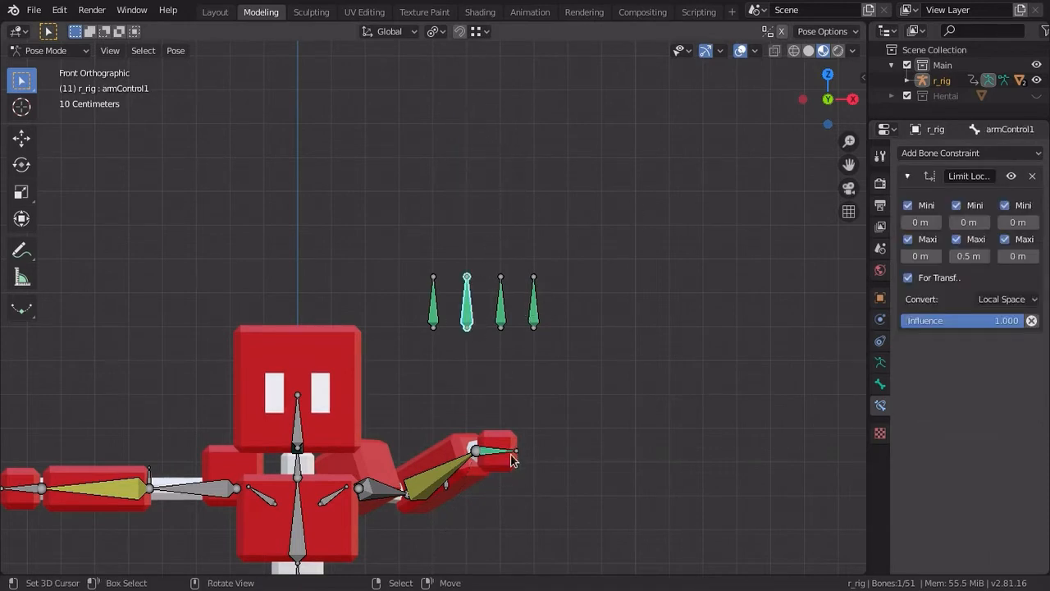
click(509, 454)
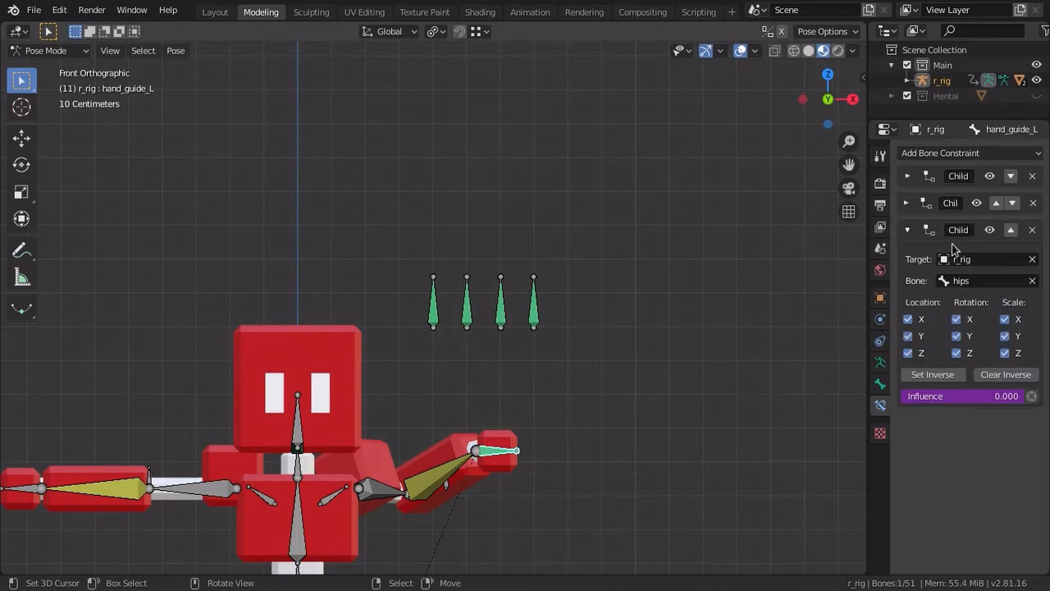
Step: Raise the armControl3 bone to its upper limit
right_click(538, 323)
scroll(554, 368, down, 1)
shift+middle_drag(548, 361, 561, 287)
key(g)
click(574, 169)
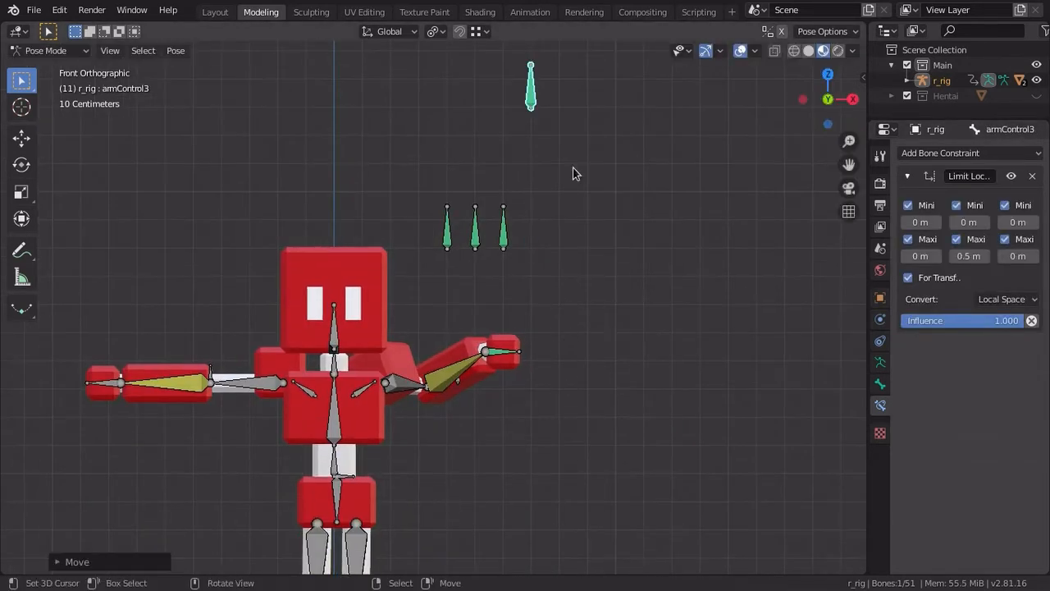
Step: Try rotating the hips bone, cancel the rotation, and lower armControl3 back to its starting position
right_click(331, 499)
key(r)
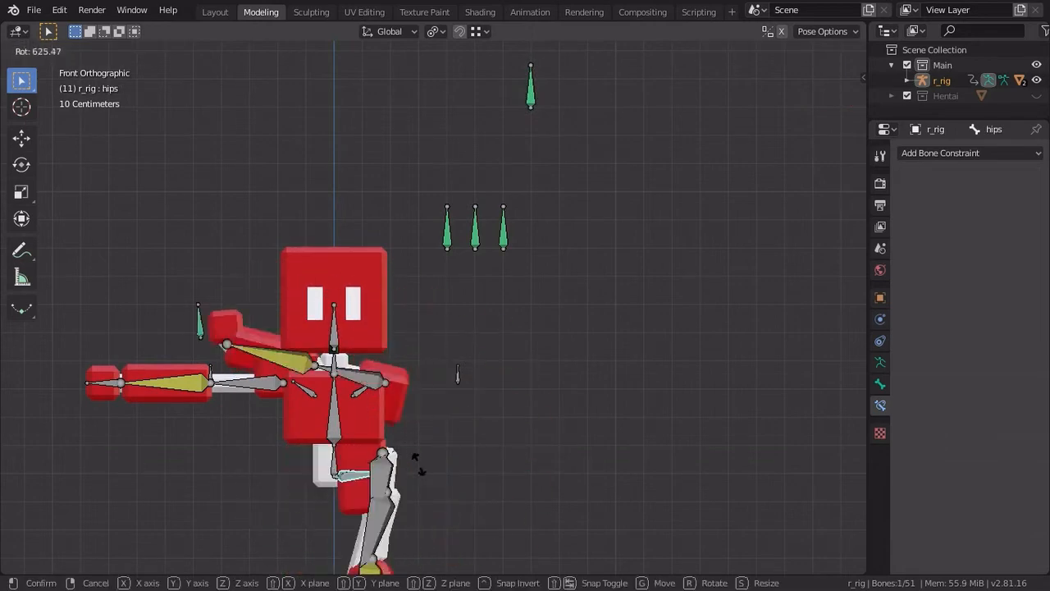
key(Escape)
right_drag(533, 99, 515, 258)
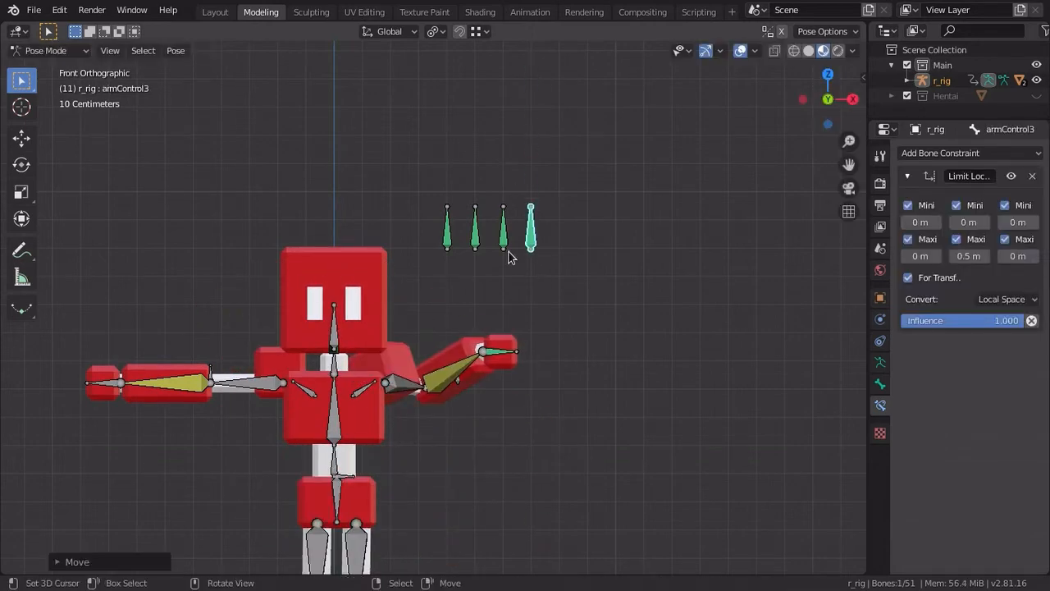
Step: Raise armControl2 to its upper limit, then try rotating the spine bone and cancel the rotation
right_drag(505, 220, 502, 72)
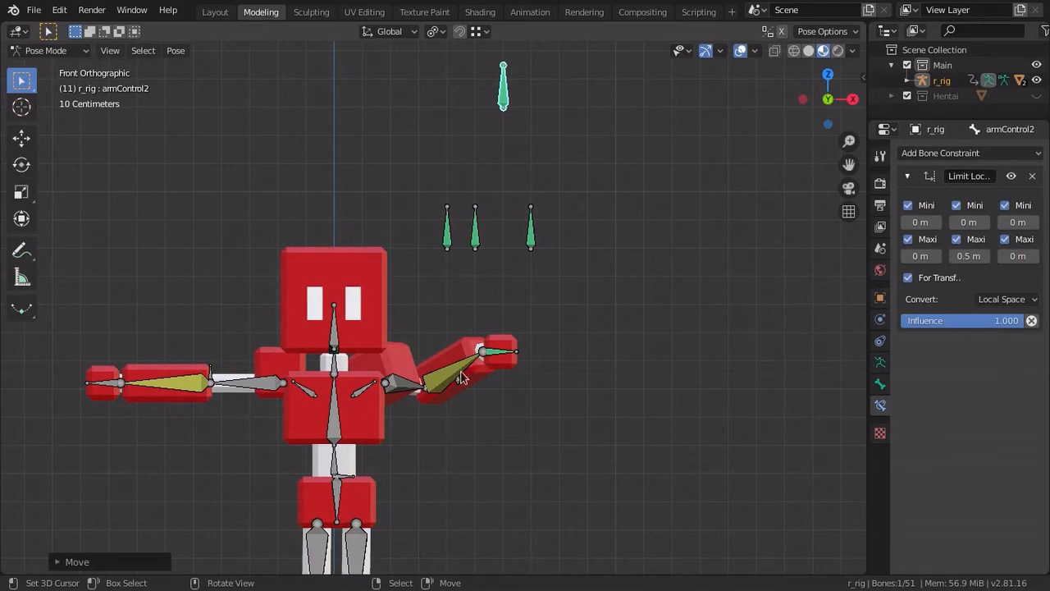
right_click(337, 454)
key(r)
key(Escape)
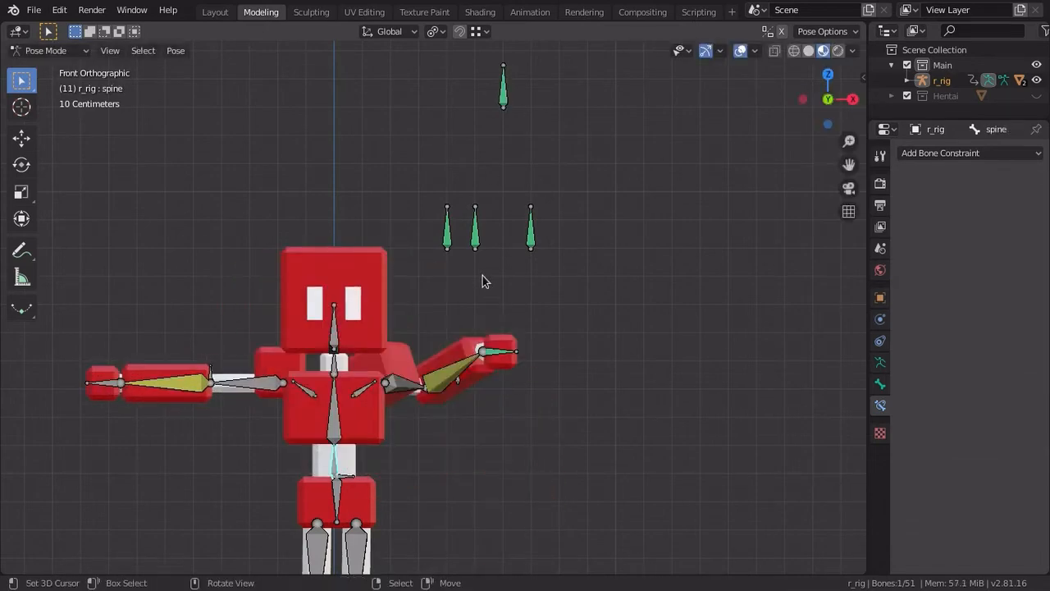
Step: Lower armControl2 back to its starting position and raise armControl1 to its upper limit
right_drag(498, 100, 496, 410)
key(g)
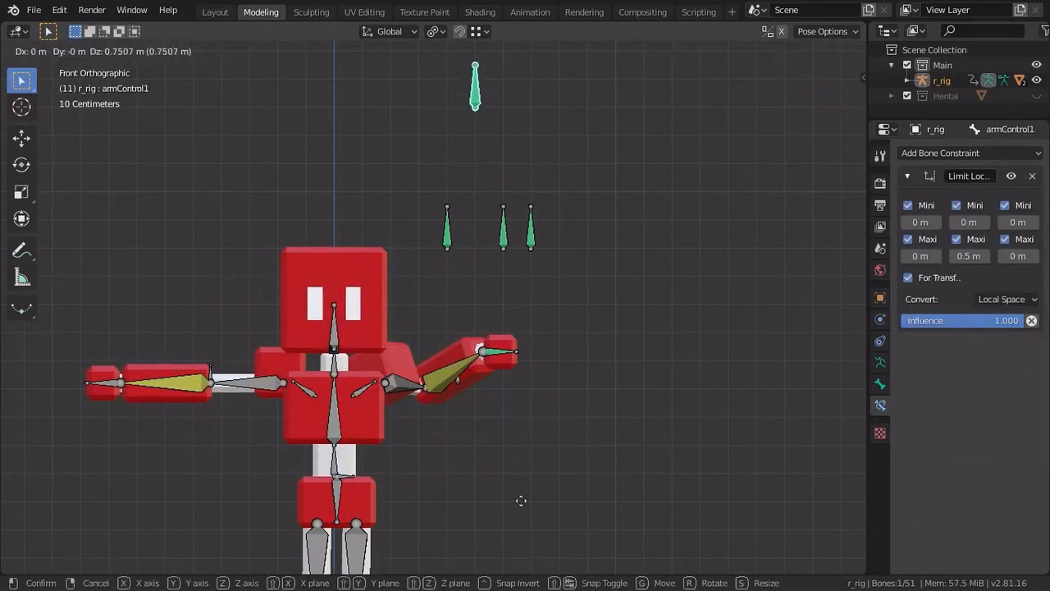
click(503, 450)
Step: Try rotating the spine_2 bone and cancel the rotation
right_click(340, 413)
key(r)
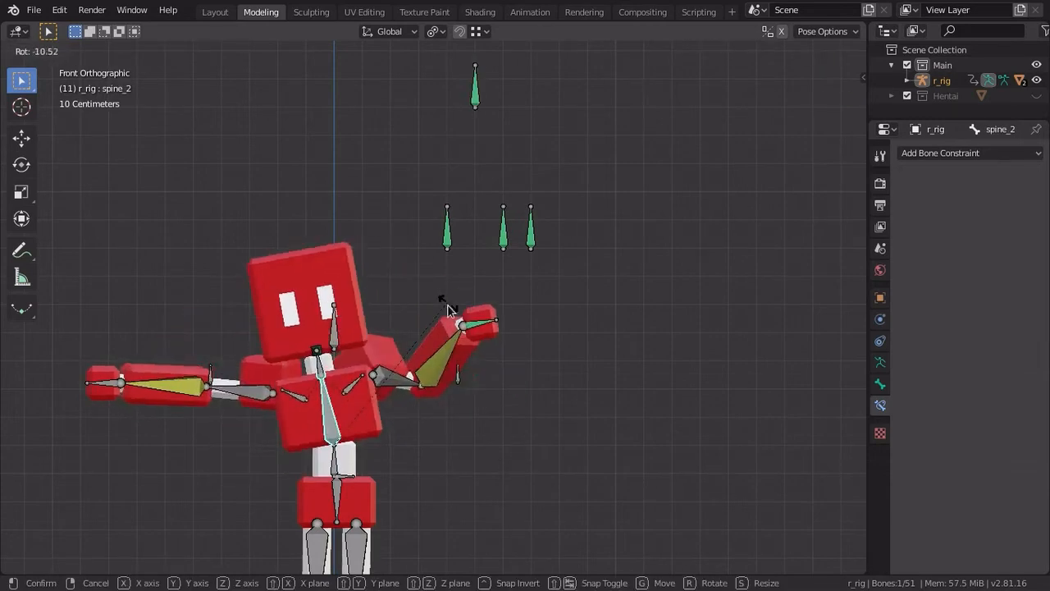
key(Escape)
Step: Reset the location of hand_guide_L to straighten the left arm
scroll(496, 316, down, 2)
middle_drag(506, 311, 572, 331)
scroll(572, 331, up, 2)
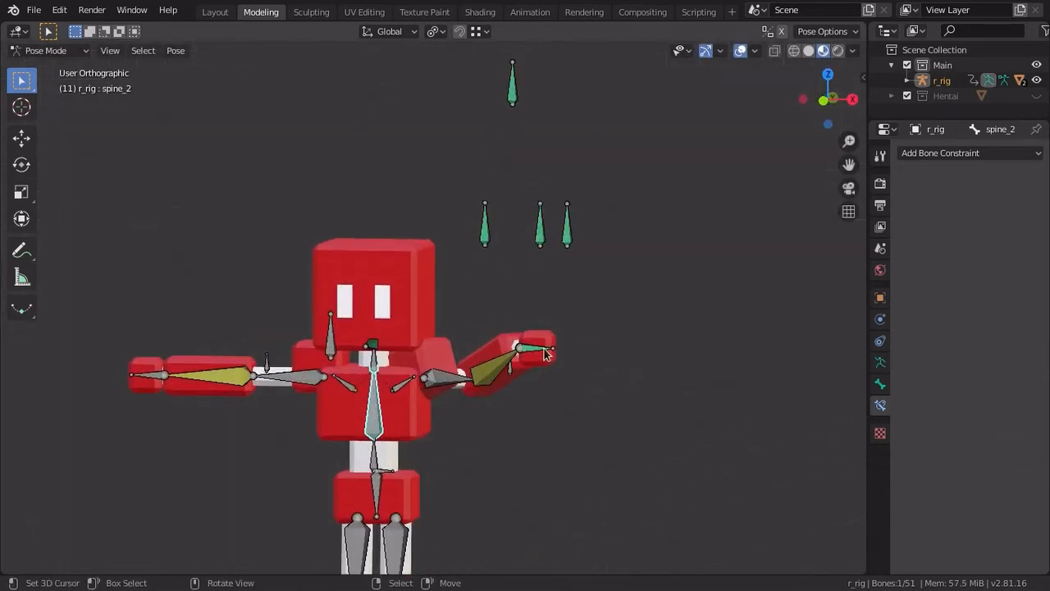
right_click(528, 348)
scroll(533, 356, down, 2)
scroll(538, 373, up, 2)
middle_drag(537, 373, 542, 430)
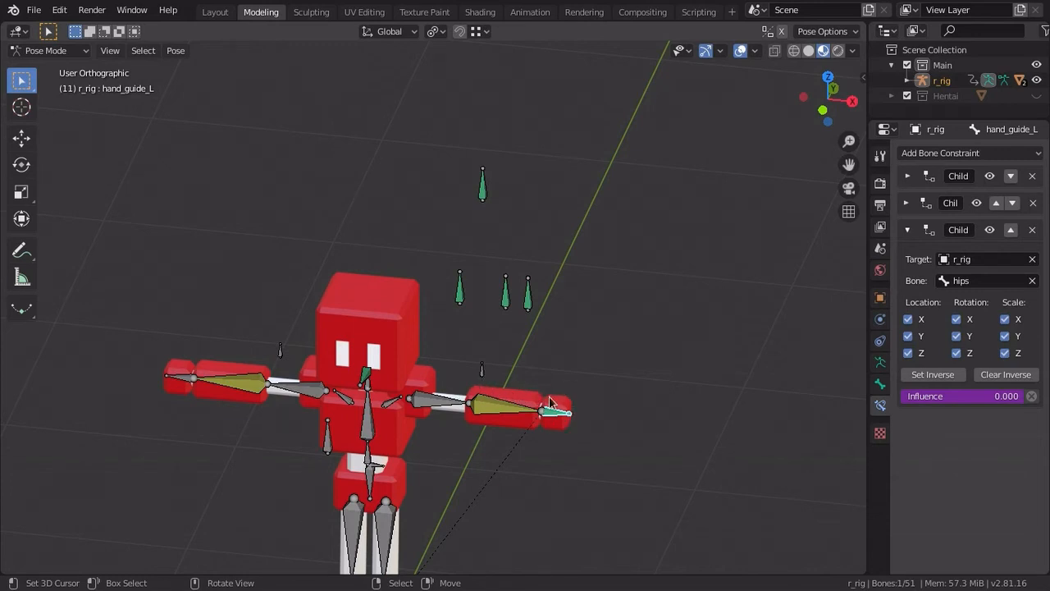
Step: Copy hand_guide_L's constraints to elbow_guide_L, elbow_guide_R and hand_guide_R
click(483, 374)
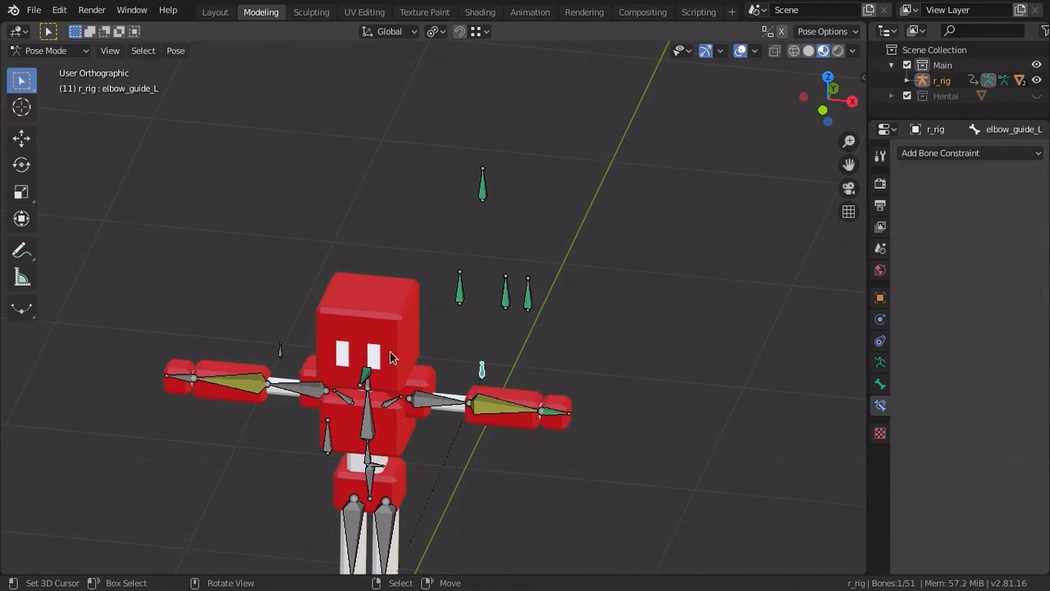
shift+click(557, 418)
click(180, 52)
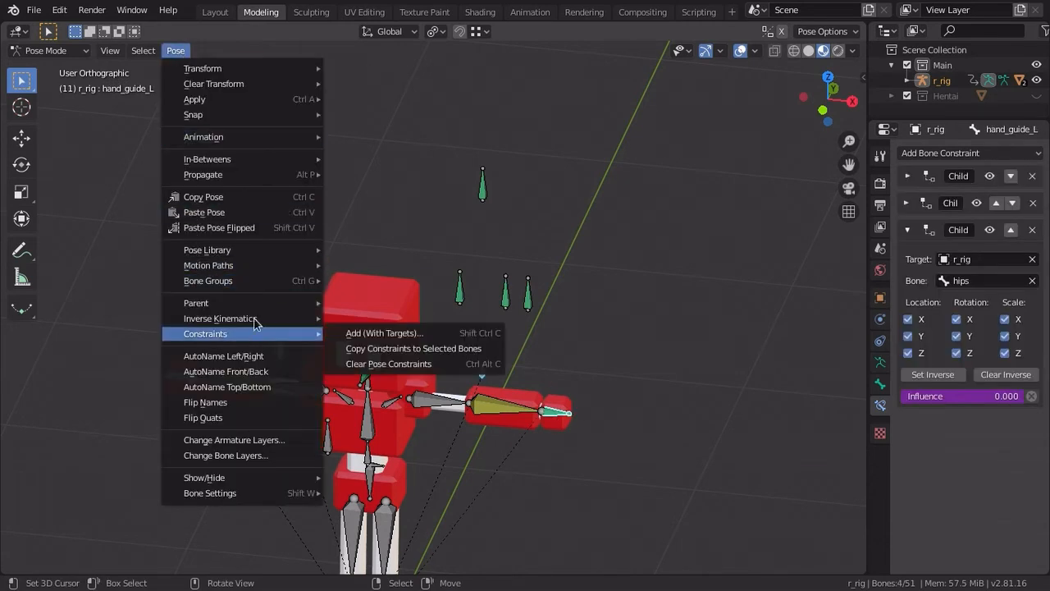
mouse_move(241, 335)
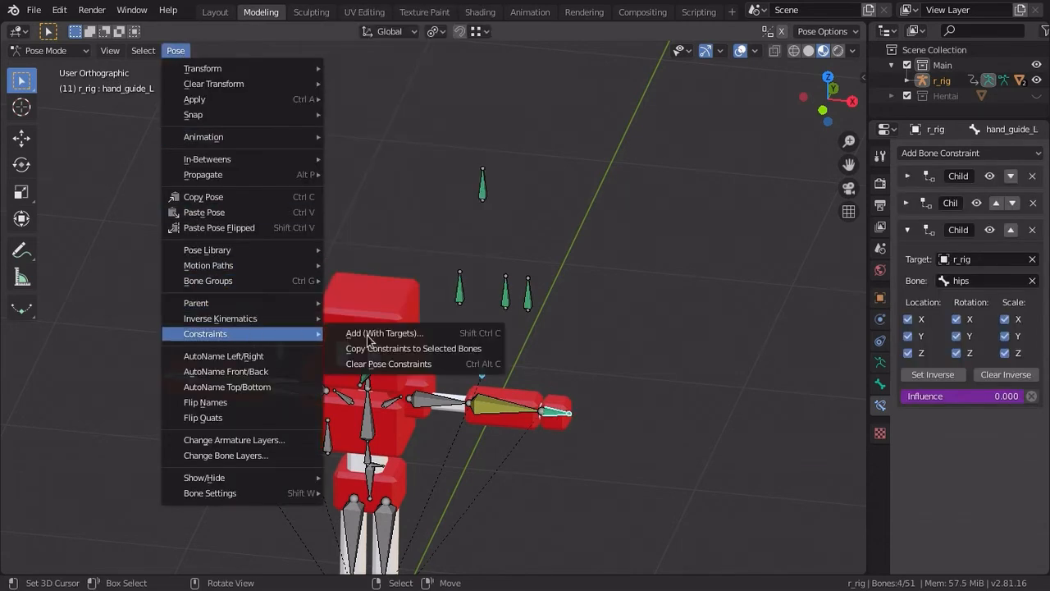
click(424, 349)
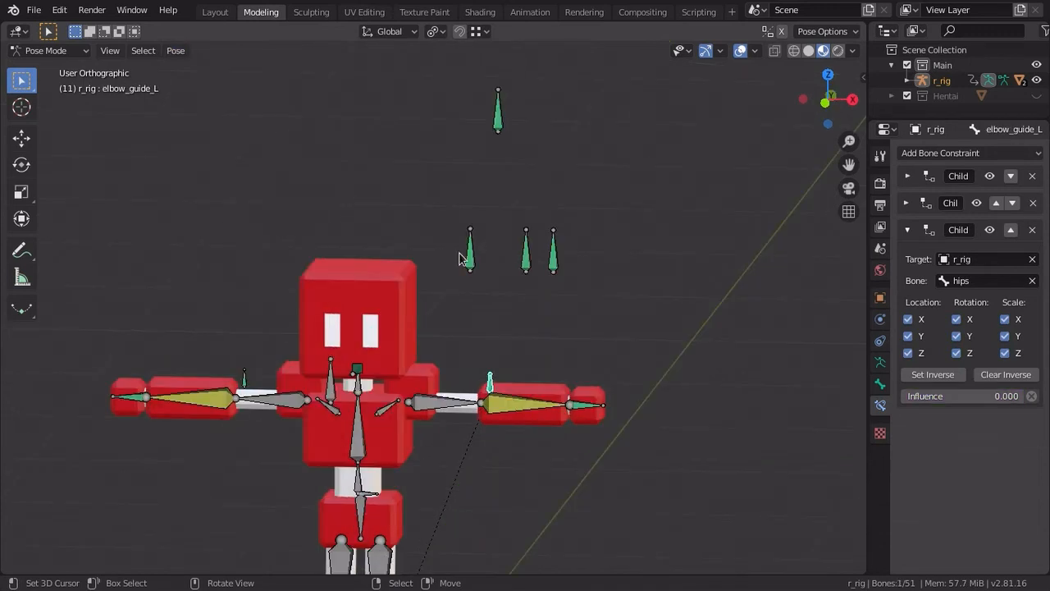
Step: Compare the hips Child Of constraint's influence on elbow_guide_L, hand_guide_L and hand_guide_R
shift+middle_drag(525, 295, 1028, 320)
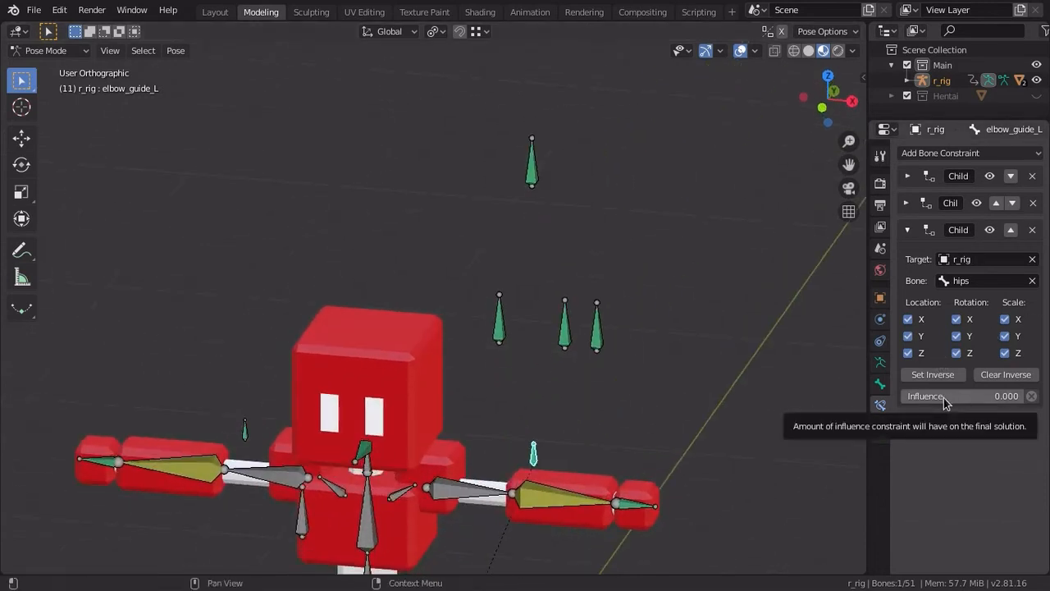
mouse_move(649, 422)
middle_down()
mouse_move(640, 435)
mouse_move(639, 418)
middle_up()
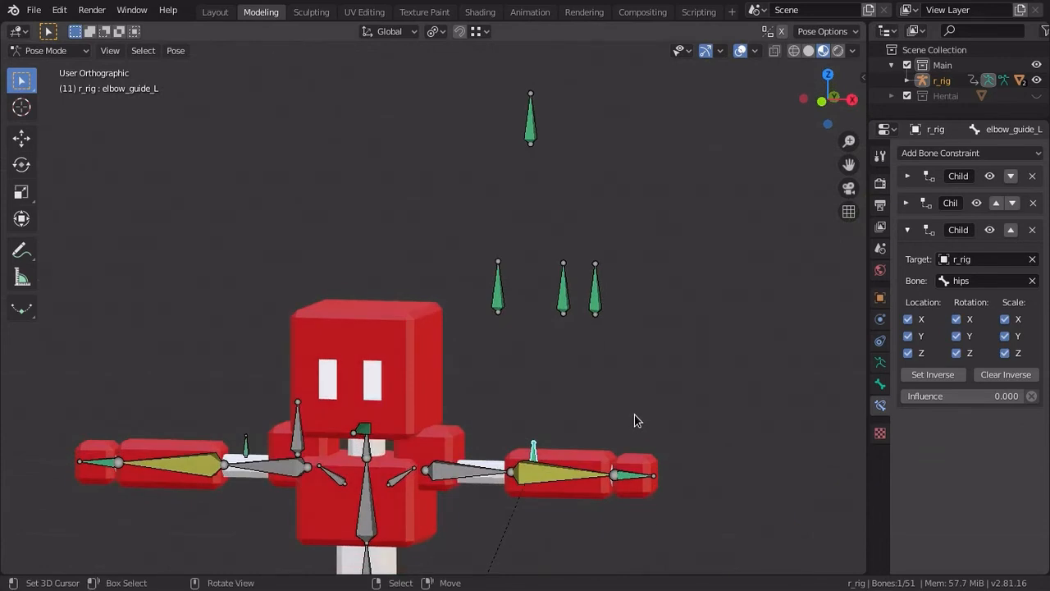
click(645, 476)
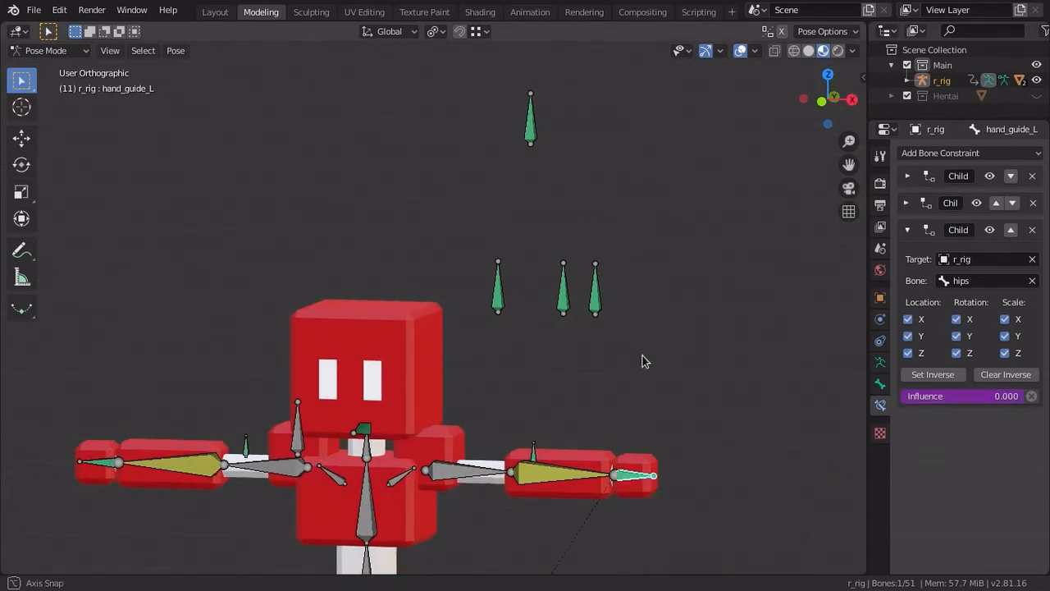
middle_drag(642, 358, 616, 402)
click(533, 443)
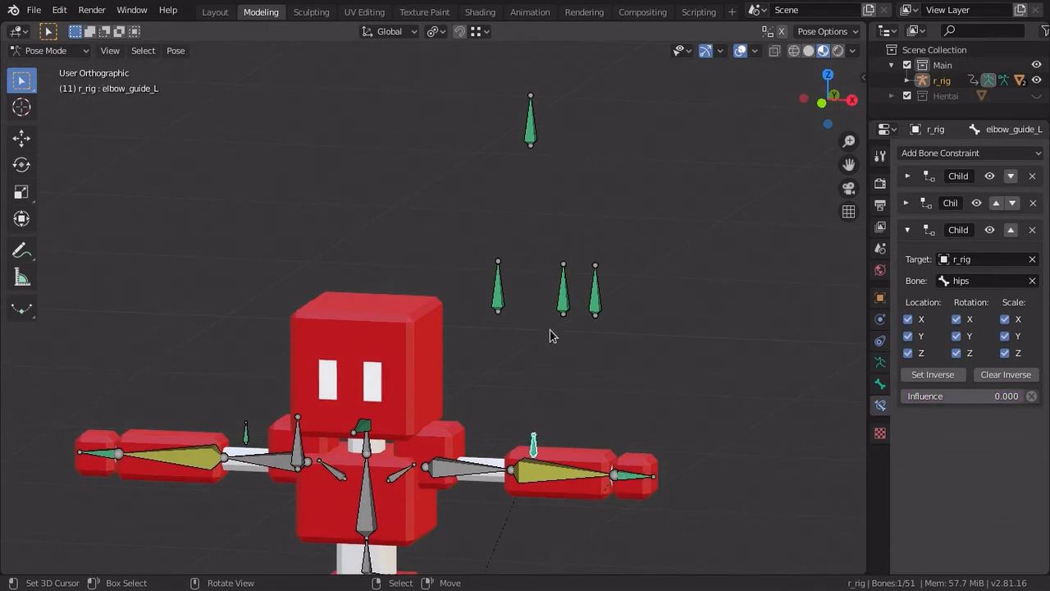
middle_drag(476, 391, 485, 408)
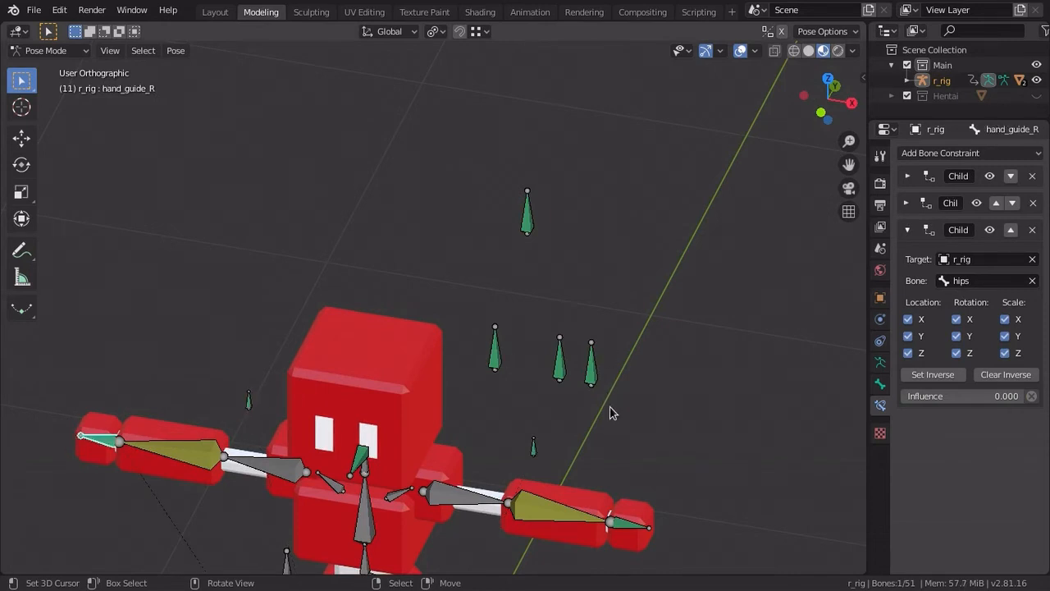
middle_drag(613, 413, 604, 362)
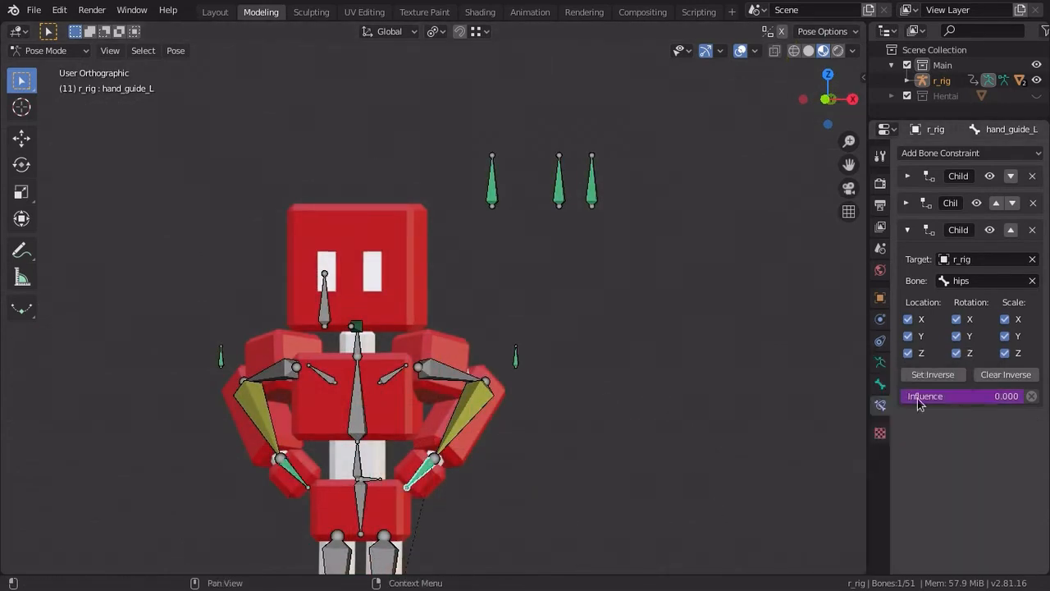
Step: Check the hips Child Of influence on elbow_guide_L and try moving hand_guide_L
right_click(973, 398)
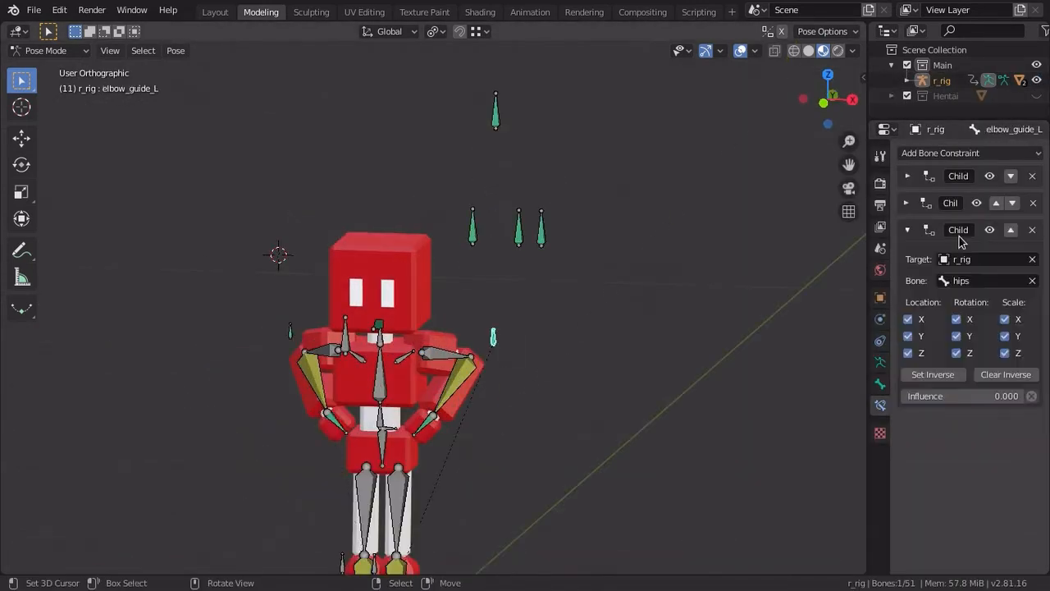
right_click(893, 392)
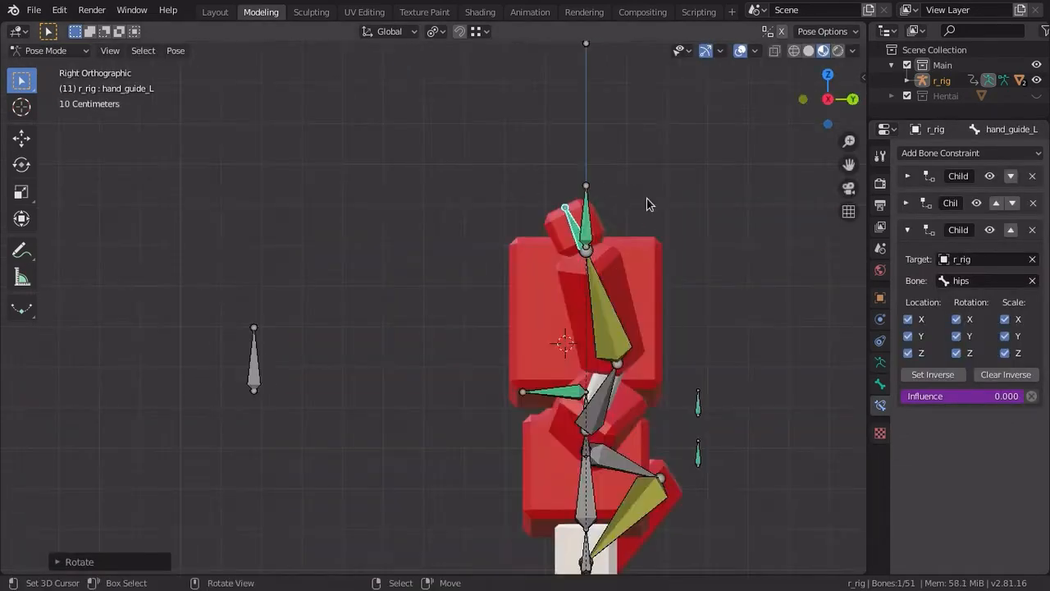
key(g)
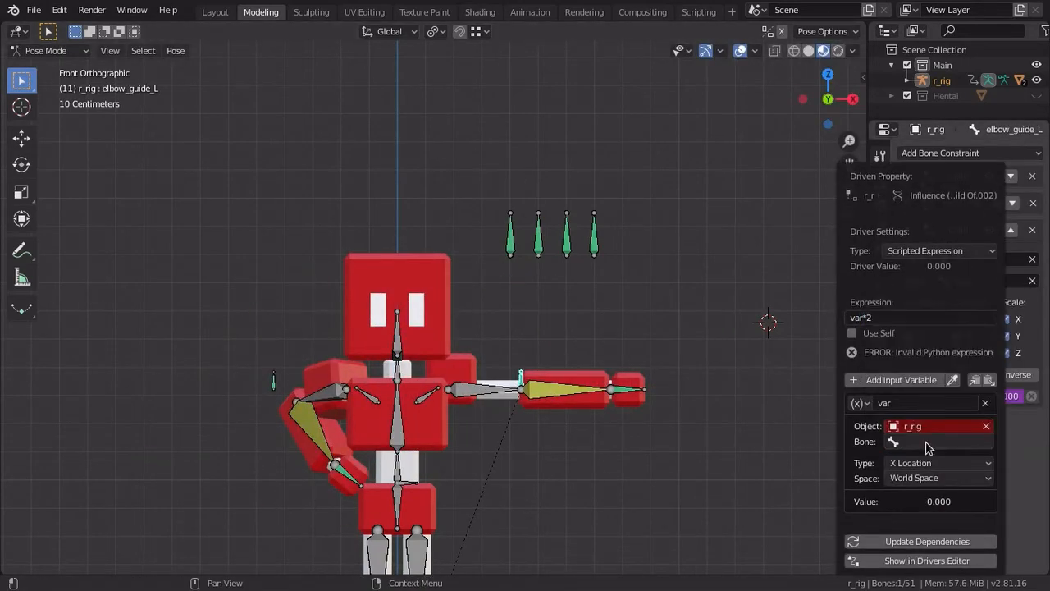
Step: Add var*2 drivers to elbow_guide_L's Child Of influences using r_rig's Y Location, with armControl2 in Local Space for the second constraint
click(902, 463)
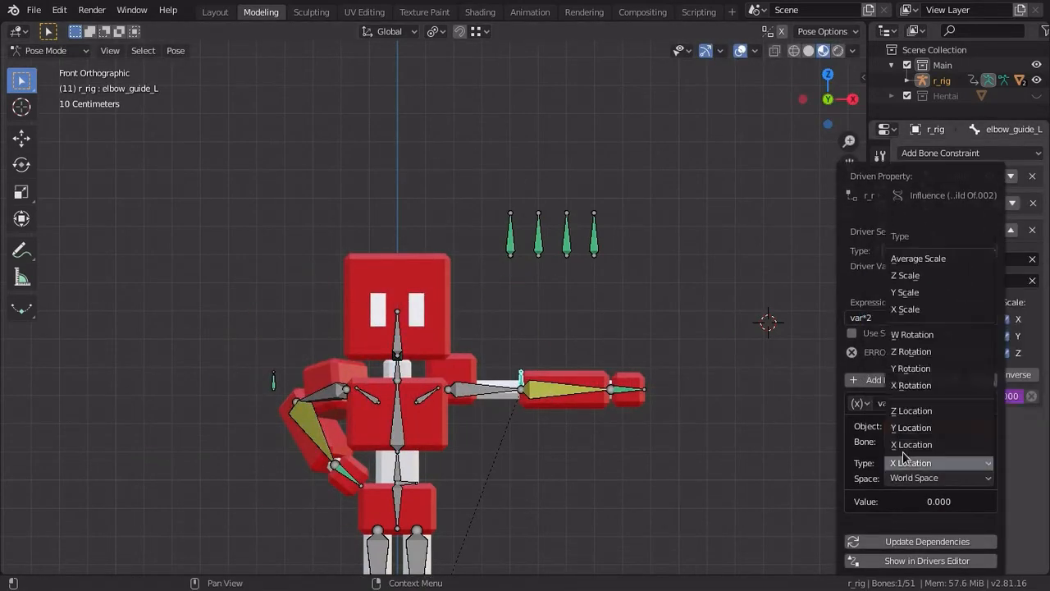
click(911, 427)
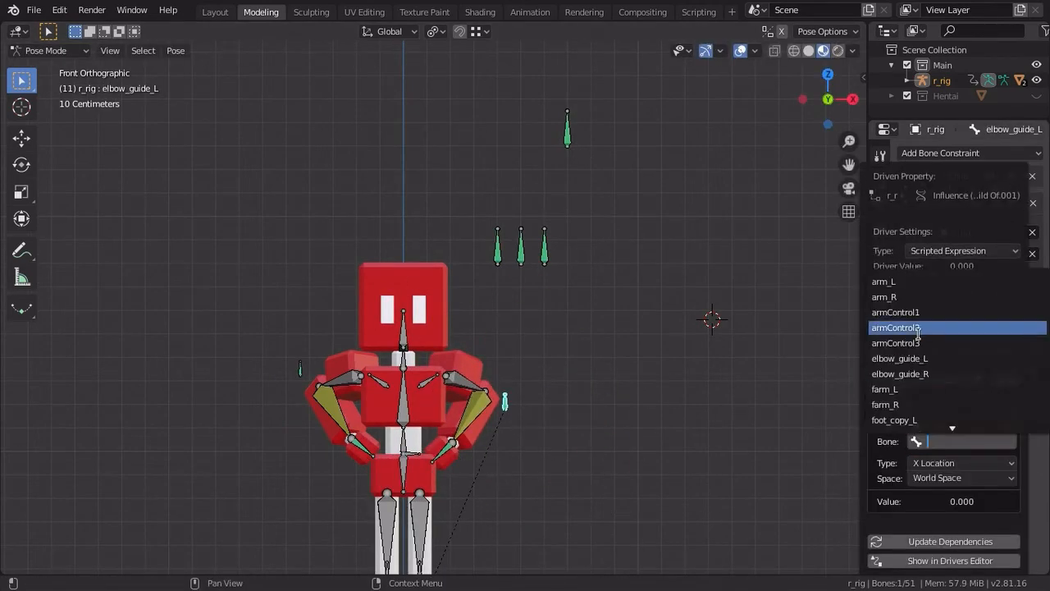
click(936, 328)
click(964, 478)
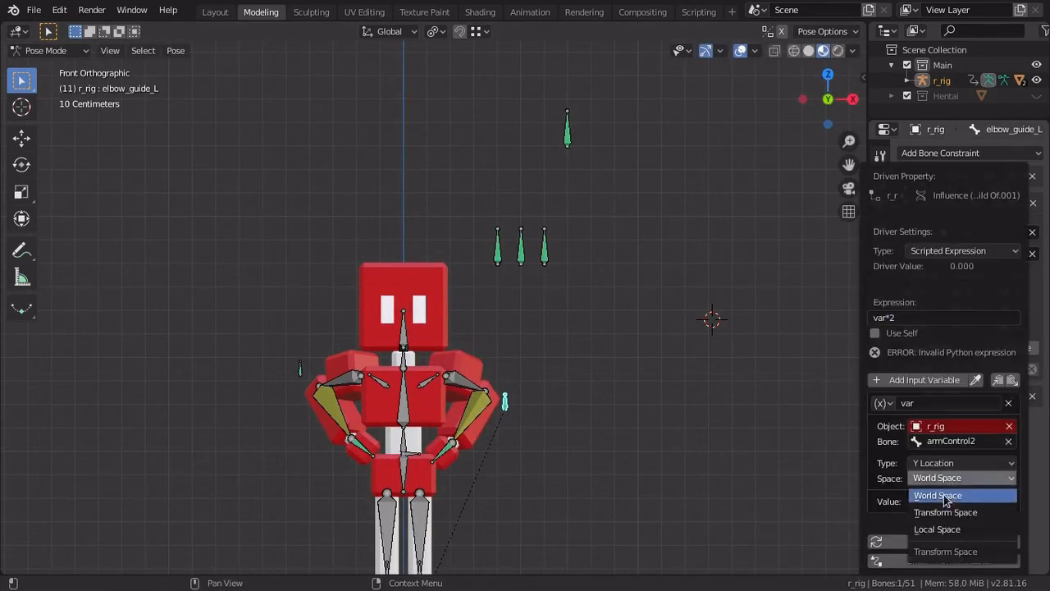
click(943, 527)
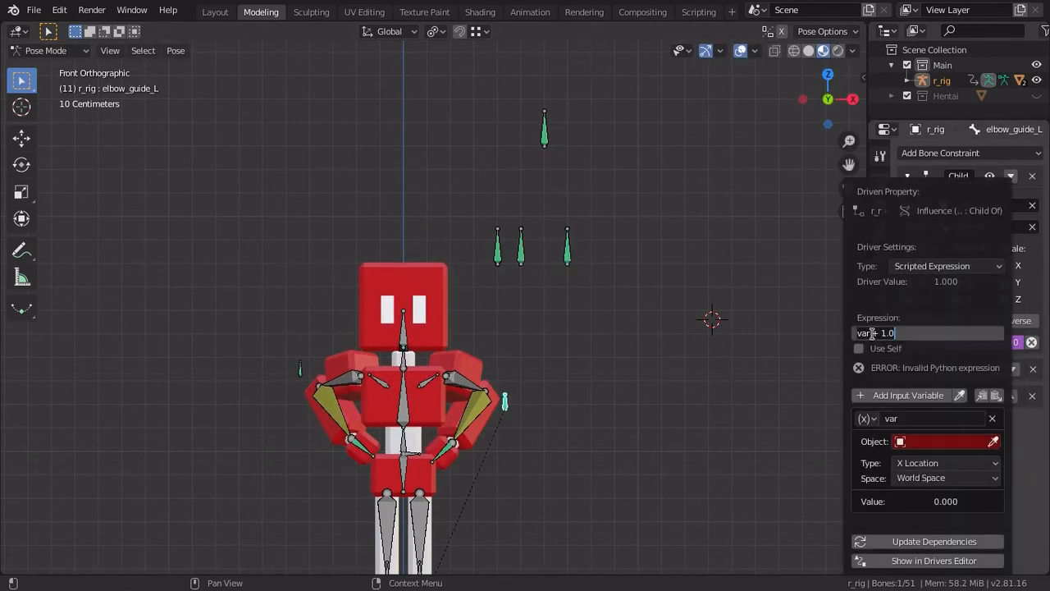
scroll(925, 440, down, 1)
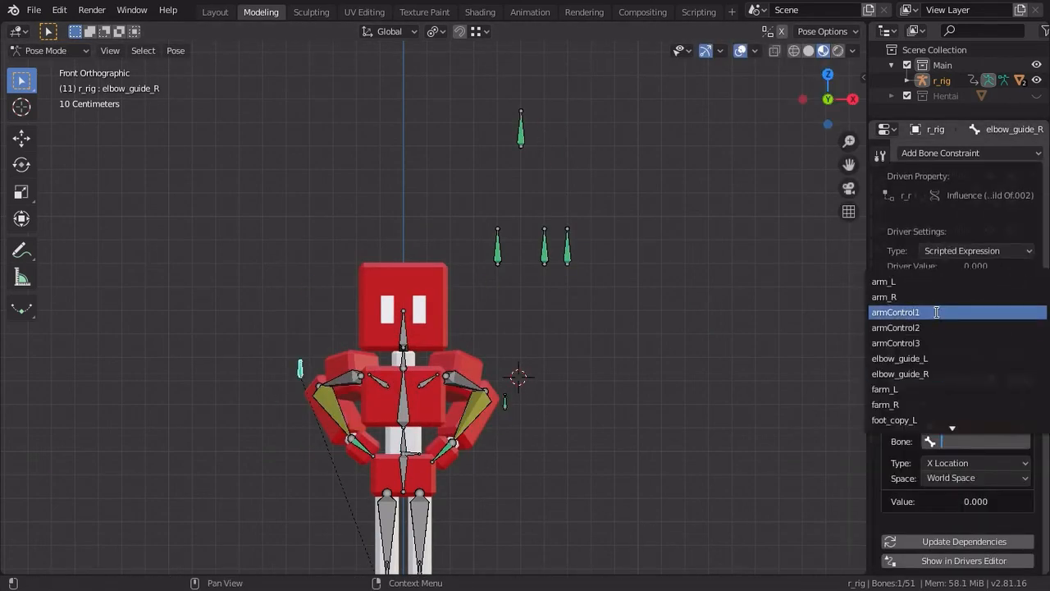
Step: Drive elbow_guide_R's Child Of influences, assigning armControl3 to the third constraint and Y Location in Local Space with var*2 to the second
click(902, 342)
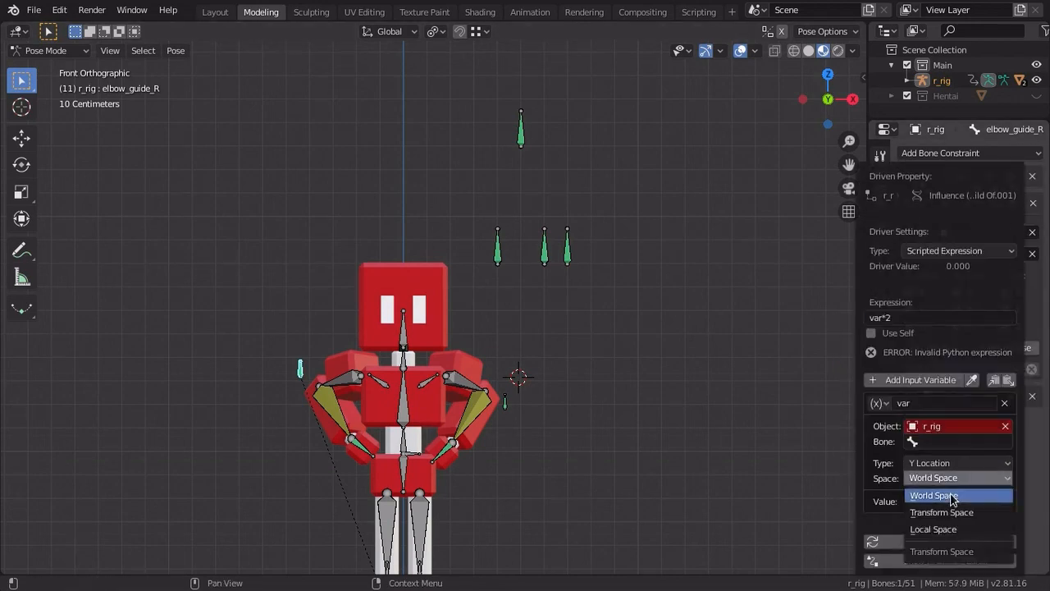
click(935, 526)
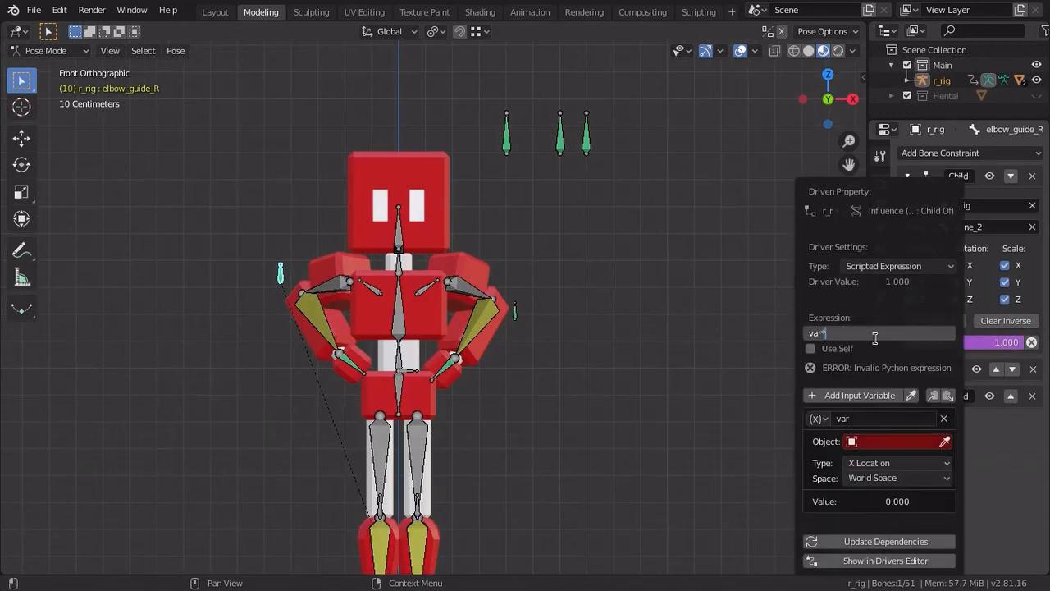
click(877, 463)
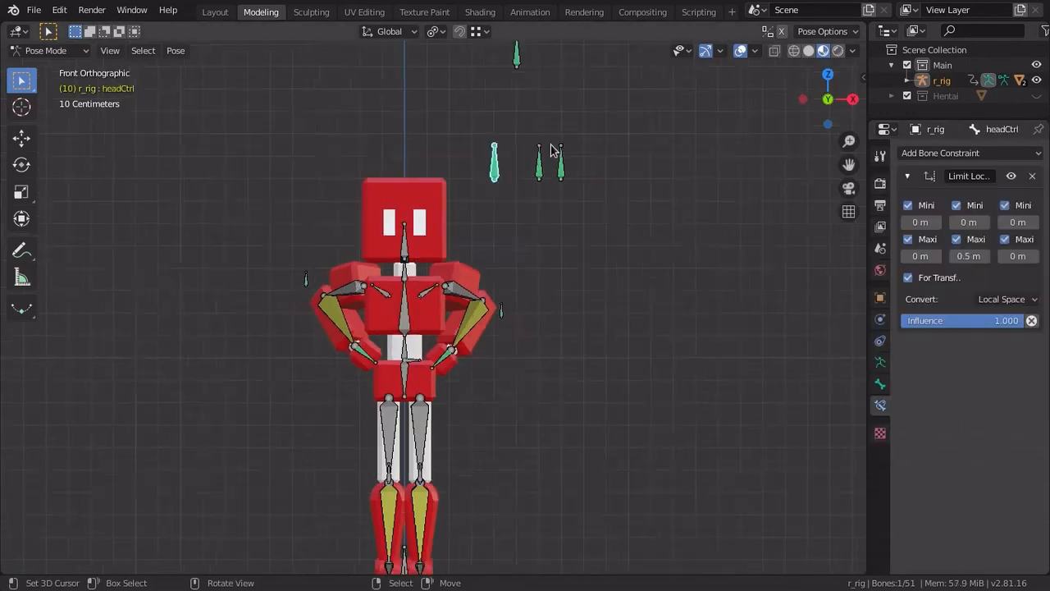
key(r)
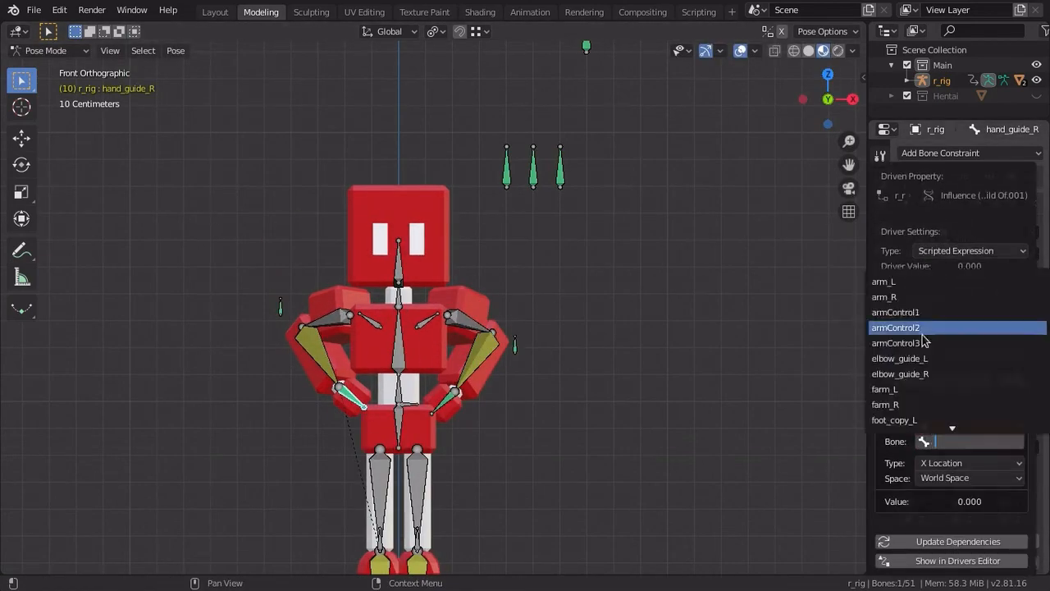
Step: Add drivers to hand_guide_R's Child Of influences, using armControl2 for the second constraint and armControl3 for the hips constraint
click(921, 339)
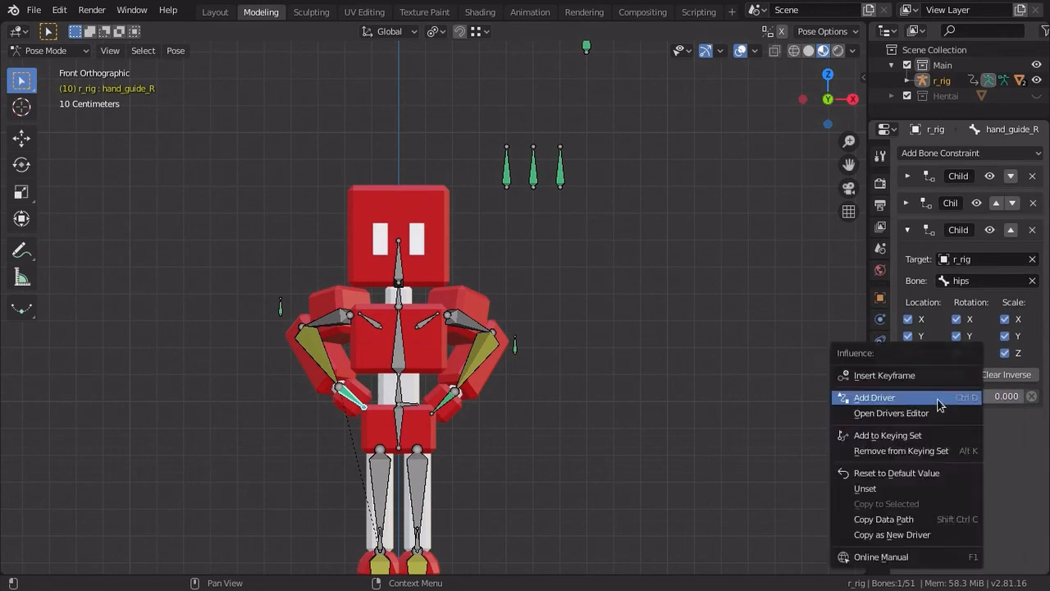
click(938, 403)
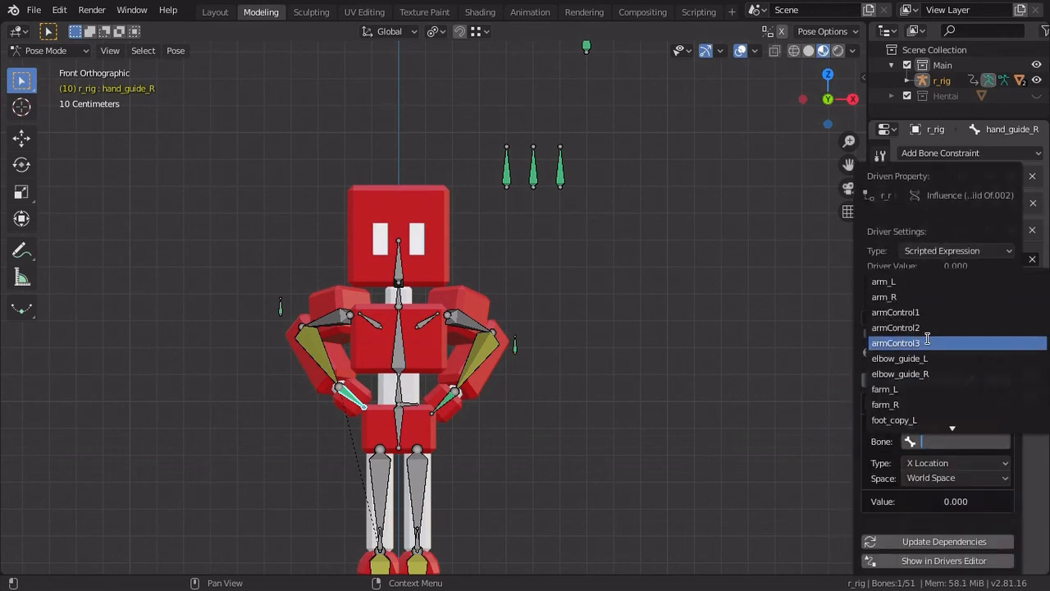
click(925, 342)
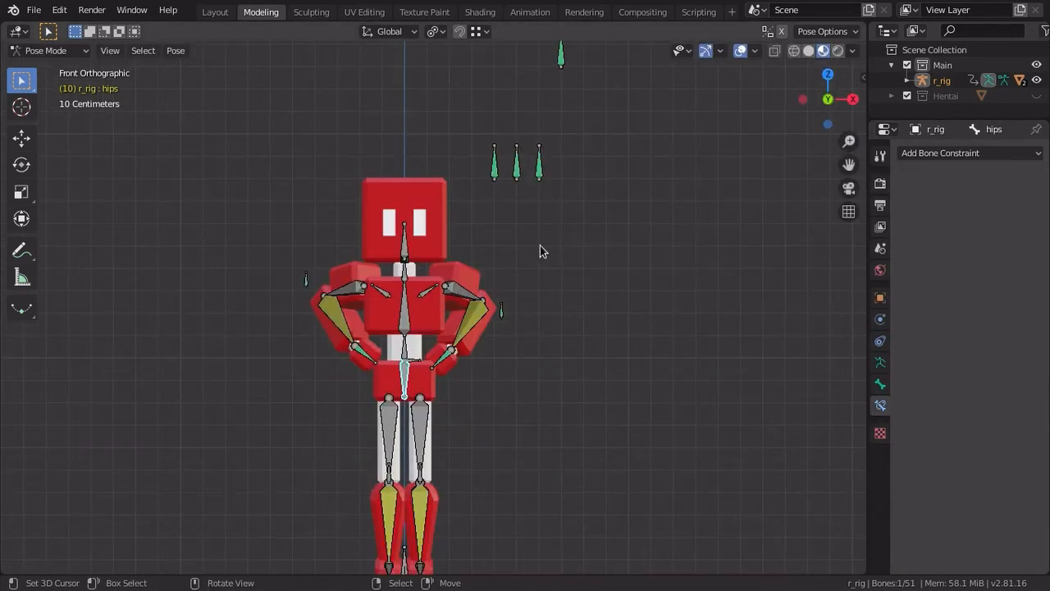
Step: Try moving elbow_guide_L and cancel the move
right_click(509, 326)
scroll(525, 264, up, 2)
right_click(539, 317)
key(g)
right_click(443, 406)
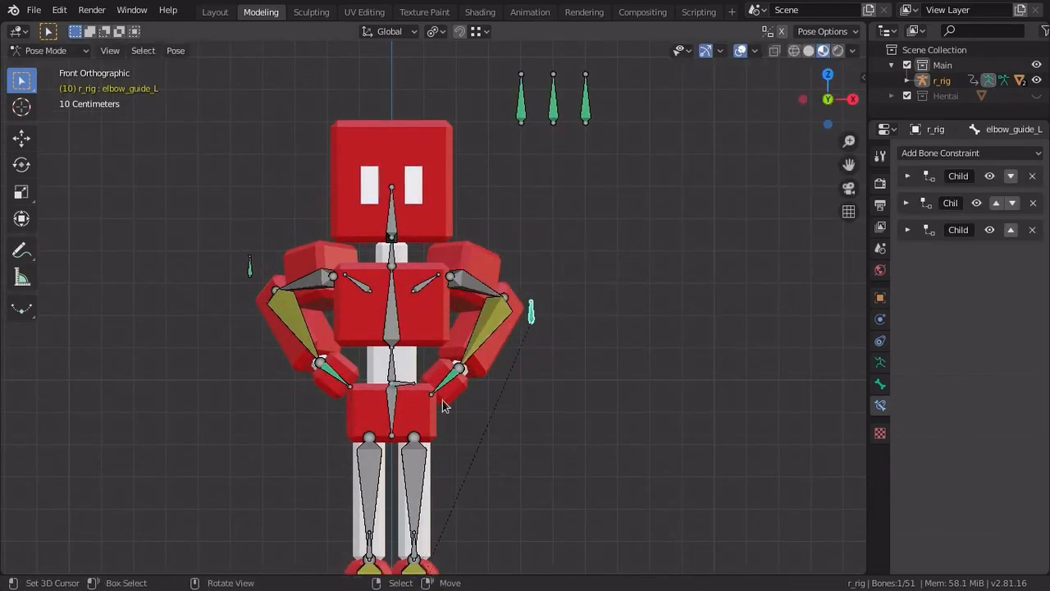
Step: Try rotating the hips bone to test the arms' hips influence, cancelling the rotation
right_click(402, 410)
key(r)
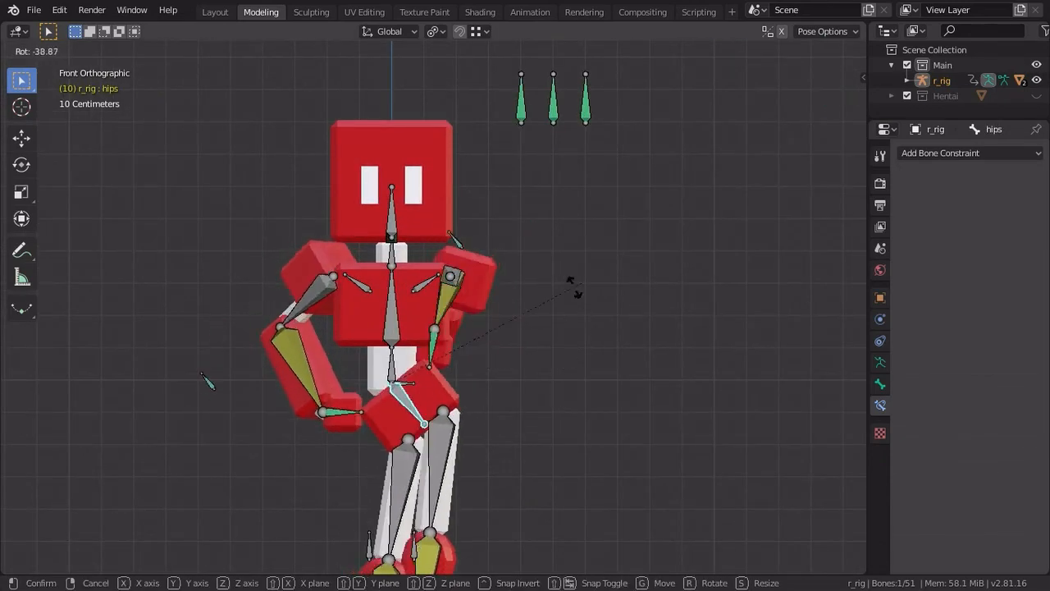
right_click(593, 158)
Step: Lower armControl3 partway, raise armControl2 to its upper limit and raise armControl1 partway to mix the influences
scroll(591, 159, down, 4)
scroll(558, 204, up, 2)
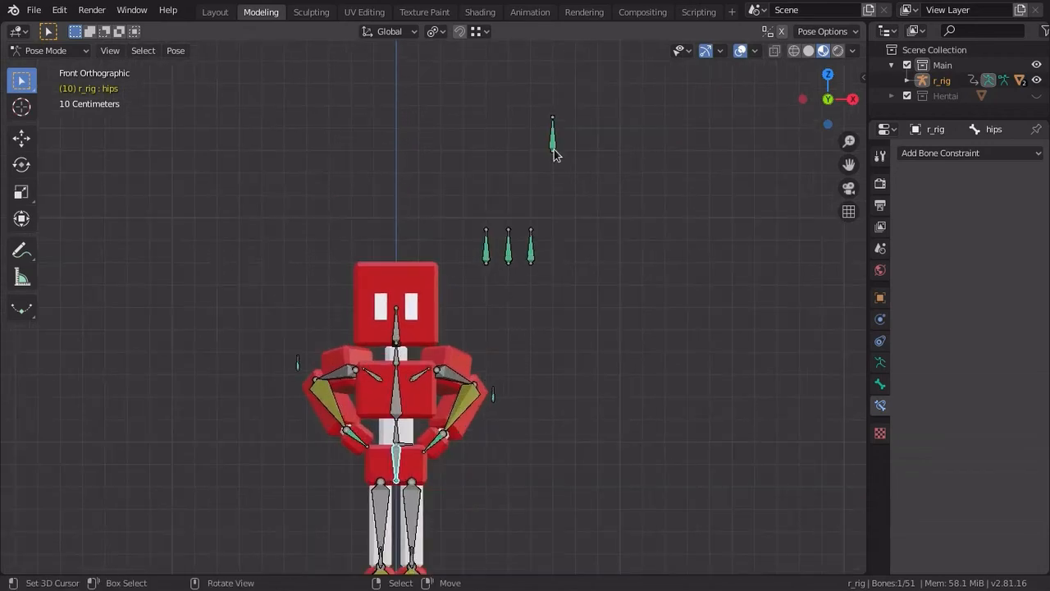
right_click(554, 149)
key(g)
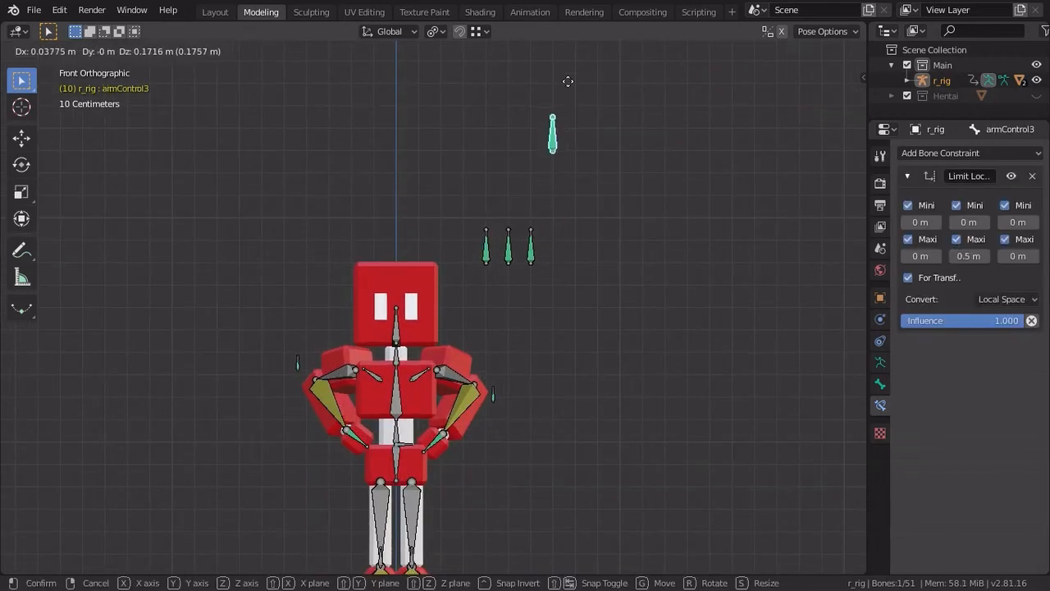
click(577, 171)
right_drag(534, 239, 527, 125)
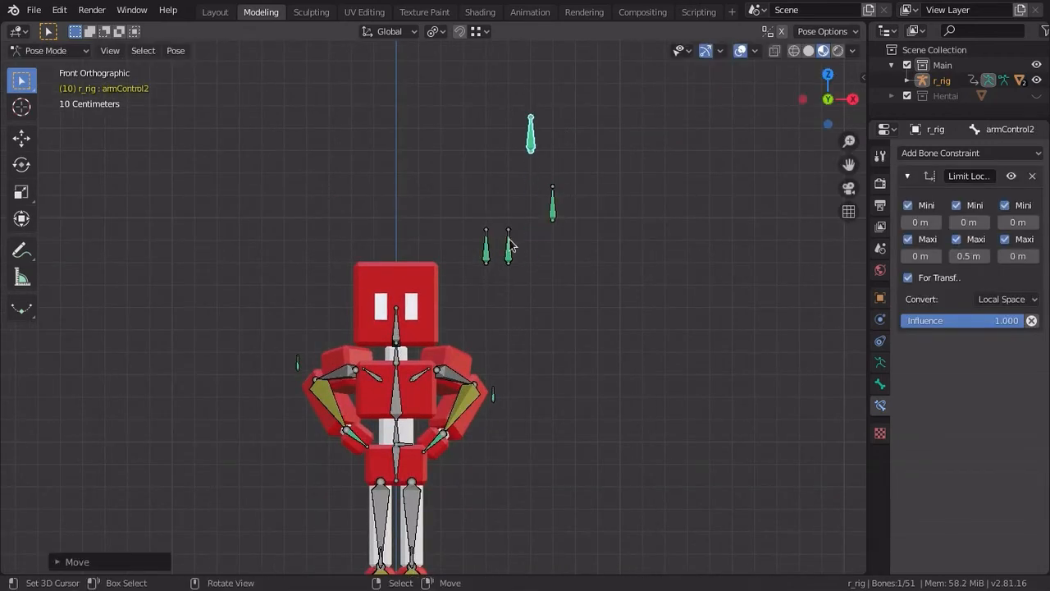
right_drag(510, 244, 510, 177)
Step: Try rotating hand_guide_L with the mixed influences and cancel the rotation
right_click(434, 447)
key(r)
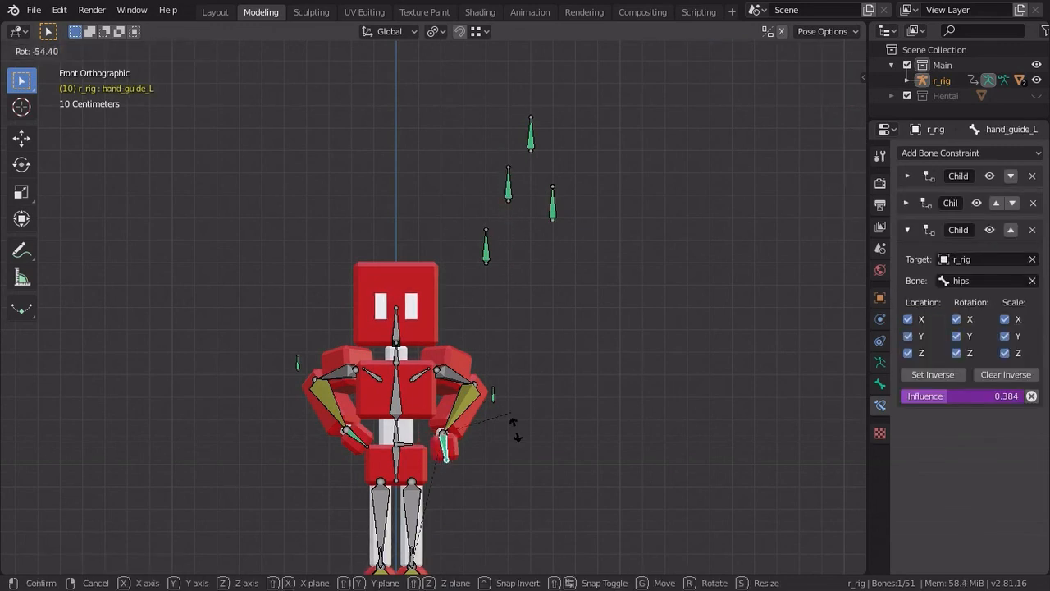
right_click(462, 416)
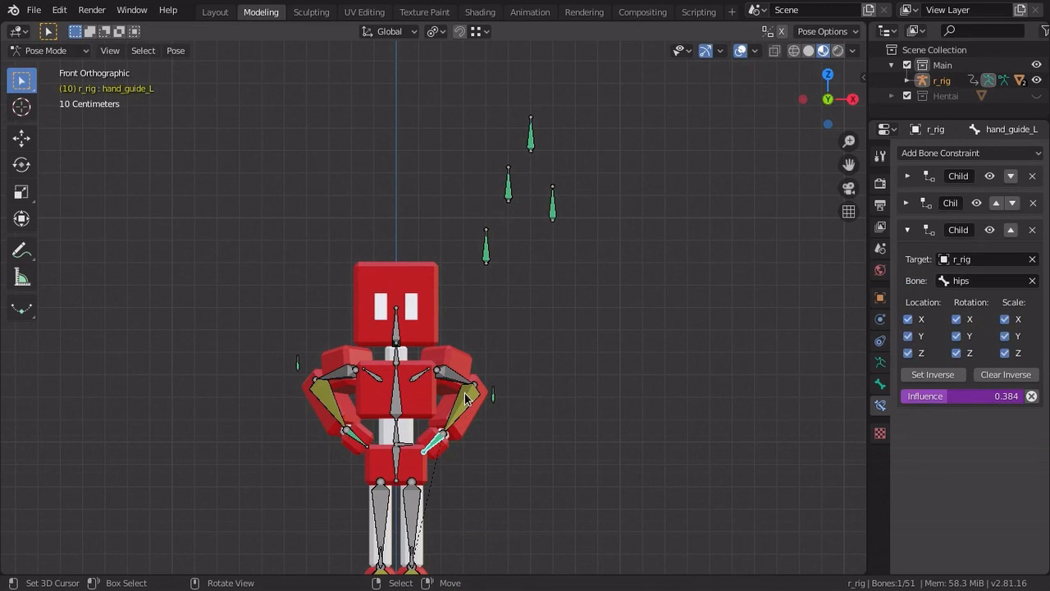
Step: Try rotating the spine and hips bones together, cancelling the rotation
right_click(401, 402)
shift+right_click(392, 461)
key(r)
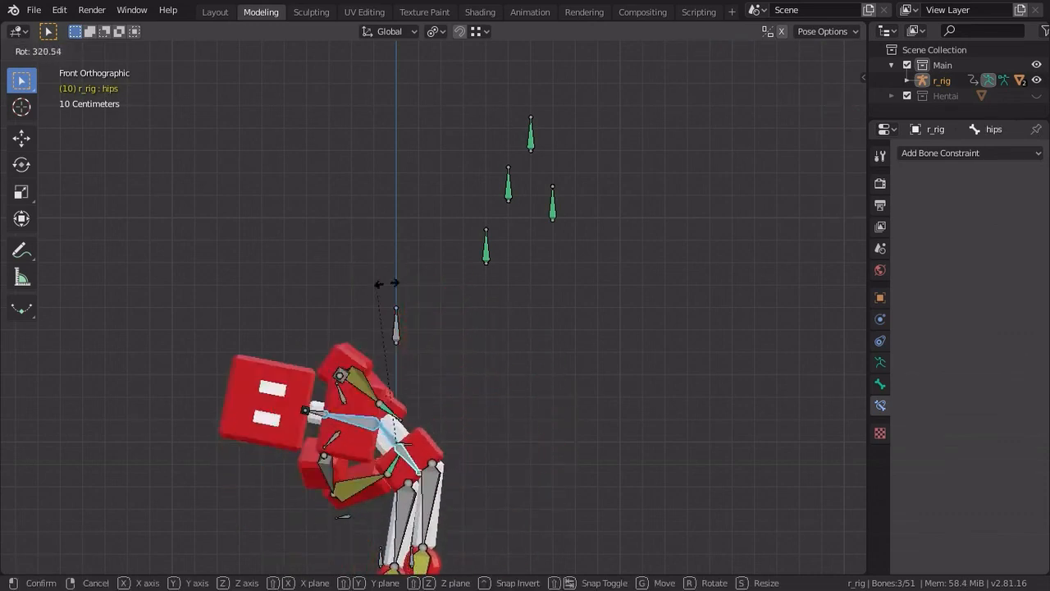
right_click(476, 288)
Step: Move armControl1, armControl2 and armControl3 back down to their lower limits
right_click(517, 187)
key(g)
click(561, 283)
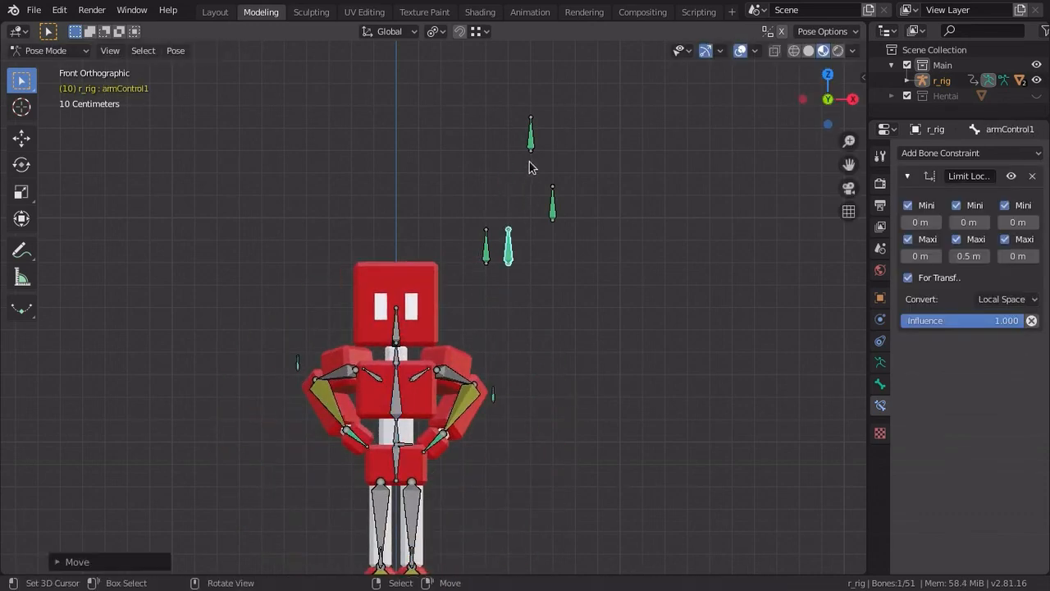
right_click(532, 168)
key(g)
click(537, 292)
right_click(555, 220)
key(g)
click(557, 320)
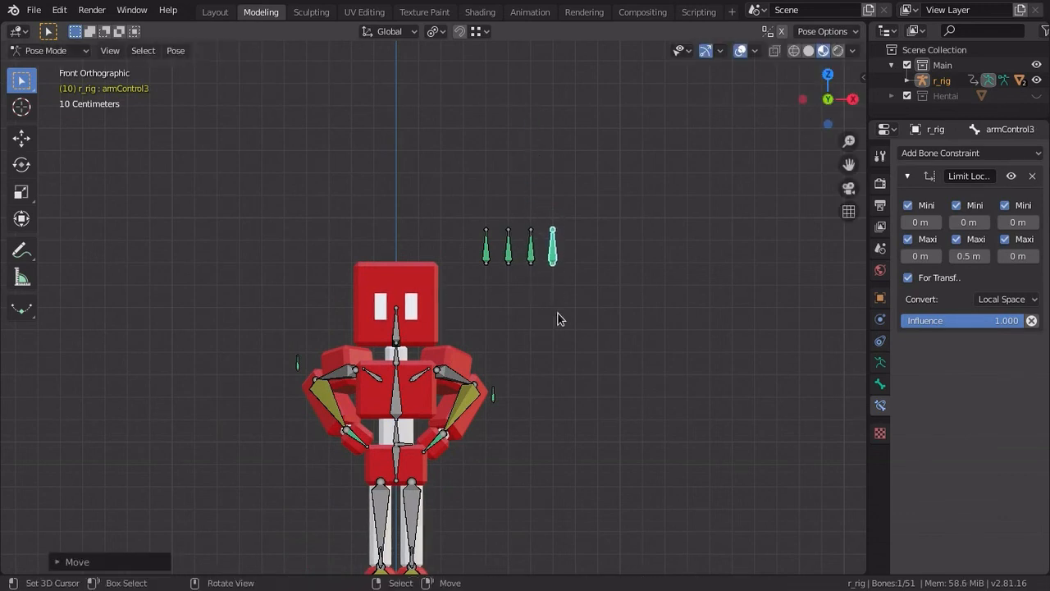